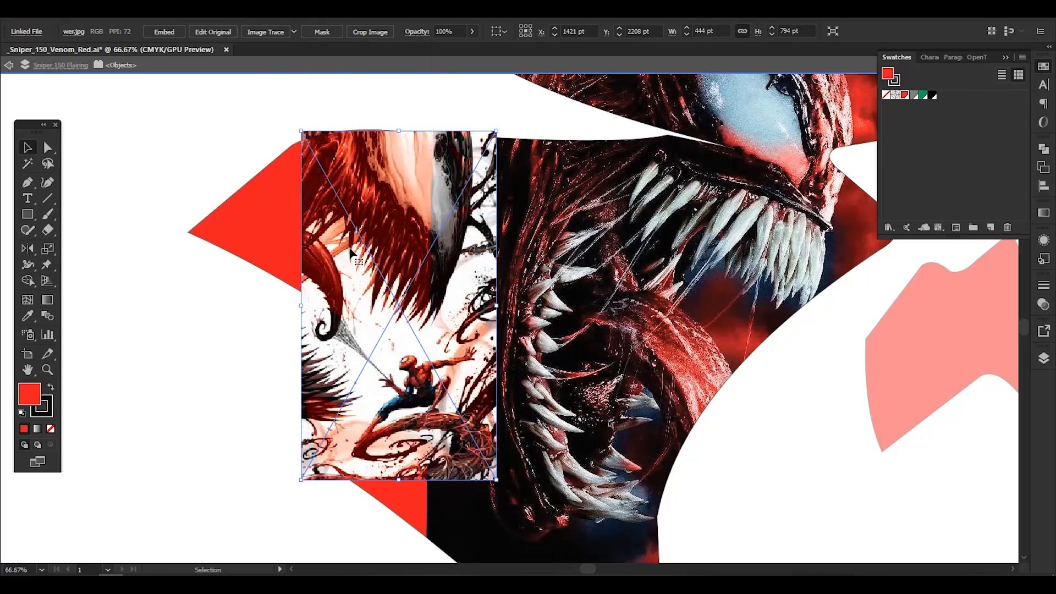
- Try Multiply and other blend modes on the linked wer.jpg image
{"action": "left_click", "coordinate": [412, 31]}
{"action": "left_click", "coordinate": [310, 54]}
{"action": "left_click", "coordinate": [322, 96]}
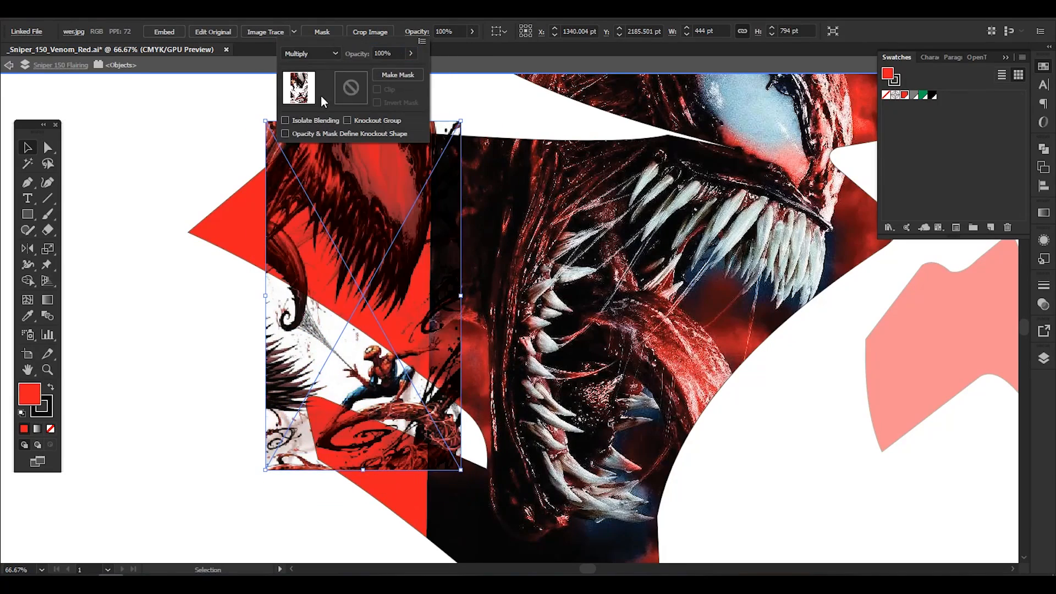
{"action": "left_click", "coordinate": [312, 147]}
{"action": "left_click", "coordinate": [311, 53]}
{"action": "left_click", "coordinate": [311, 179]}
- Delete the wer.jpg image from the fairing's clip group
{"action": "key", "text": "Delete"}
{"action": "key", "text": "alt+Tab"}
{"action": "left_click", "coordinate": [717, 435]}
{"action": "scroll", "coordinate": [725, 430], "scroll_direction": "up", "scroll_amount": 5}
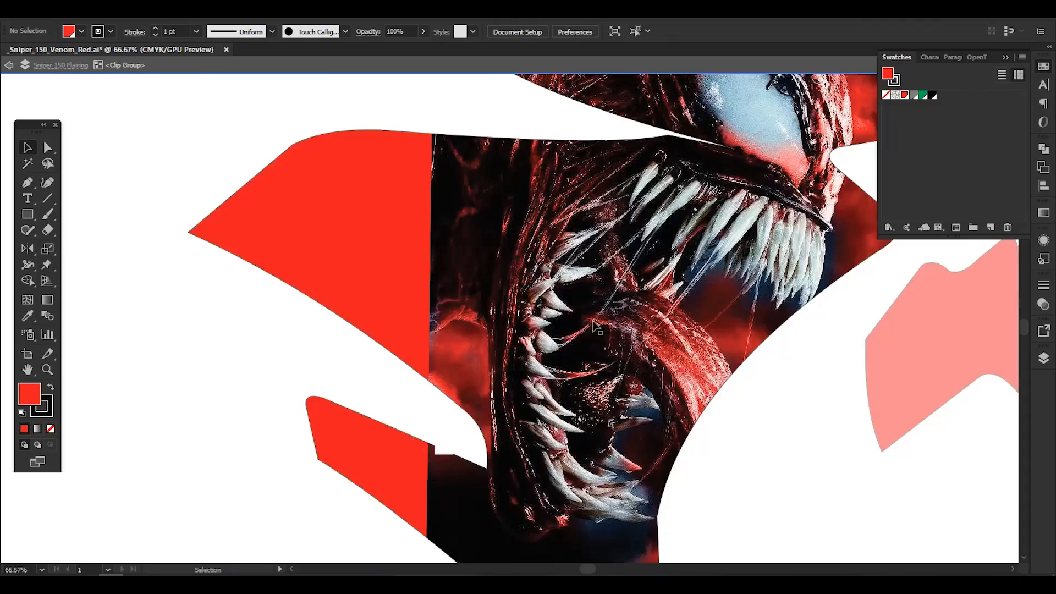
- Position the Carnage HD Wallpaper image inside the fairing's clip group so it covers the plain red pointed end
{"action": "left_click", "coordinate": [450, 242]}
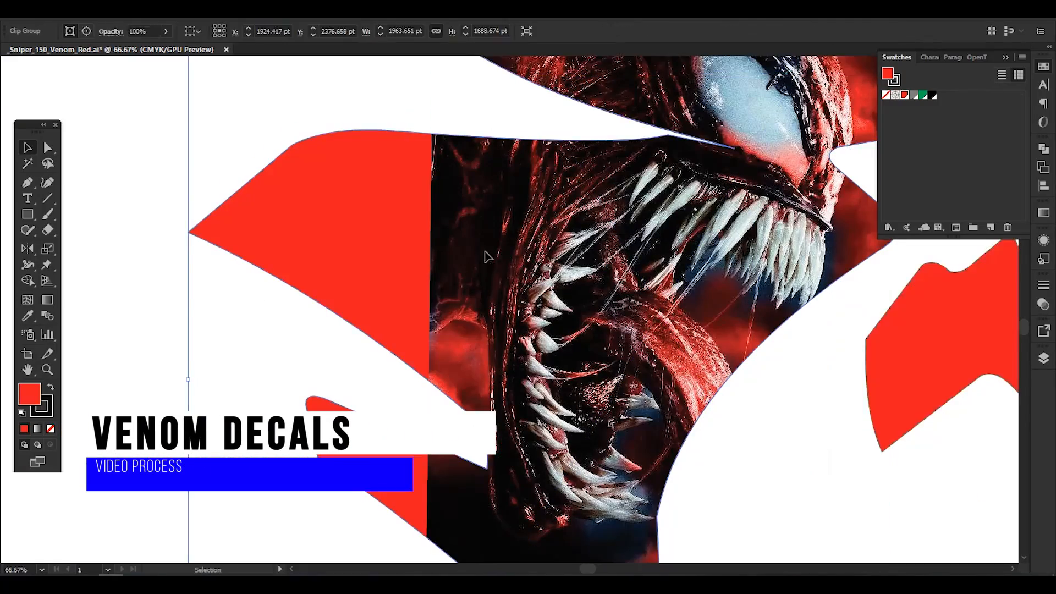
{"action": "double_click", "coordinate": [491, 217]}
{"action": "left_click_drag", "start_coordinate": [290, 172], "coordinate": [357, 214]}
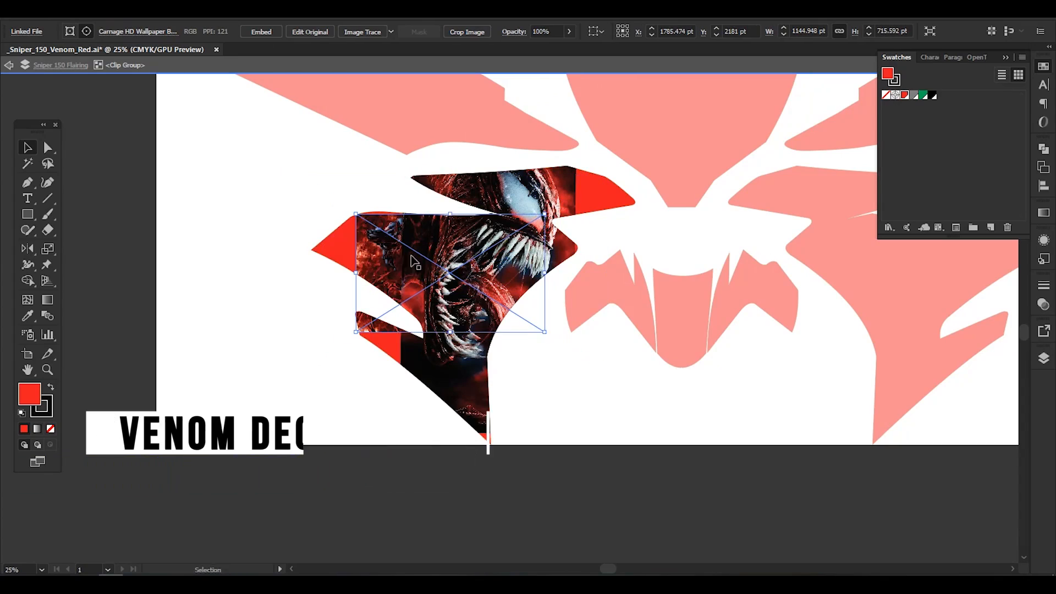
{"action": "scroll", "coordinate": [367, 259], "scroll_direction": "up", "scroll_amount": 2}
{"action": "left_click_drag", "start_coordinate": [436, 284], "coordinate": [348, 225]}
{"action": "left_click_drag", "start_coordinate": [388, 260], "coordinate": [366, 256]}
{"action": "left_click", "coordinate": [453, 393]}
{"action": "left_click_drag", "start_coordinate": [453, 392], "coordinate": [369, 402]}
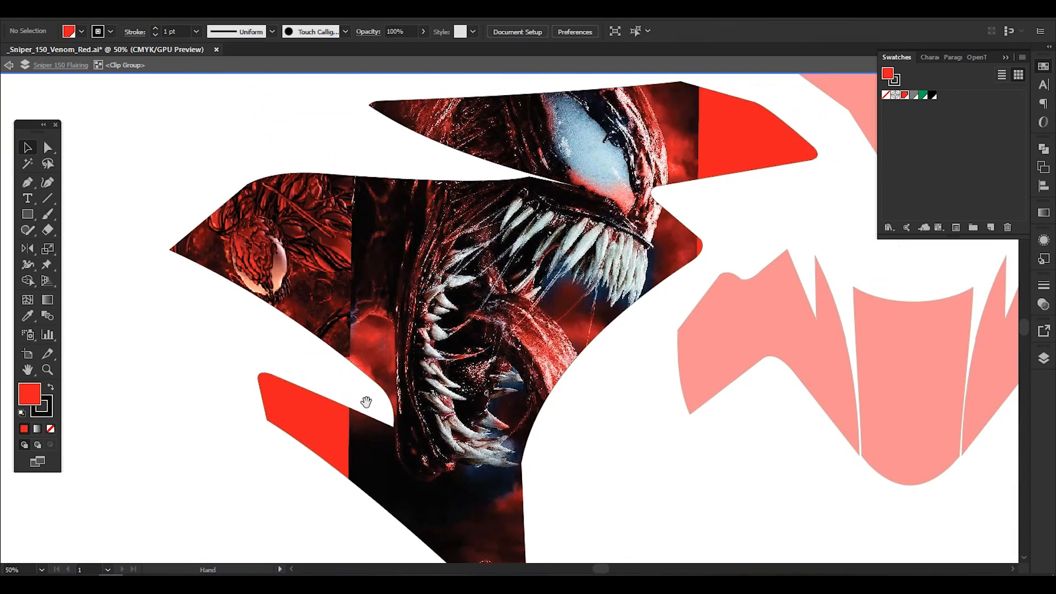
- Draw a shape over the fairing's lower fin with the Pen tool and fill it black
{"action": "scroll", "coordinate": [460, 412], "scroll_direction": "down", "scroll_amount": 3}
{"action": "left_click", "coordinate": [608, 458]}
{"action": "left_click_drag", "start_coordinate": [562, 550], "coordinate": [585, 452]}
{"action": "left_click", "coordinate": [584, 471]}
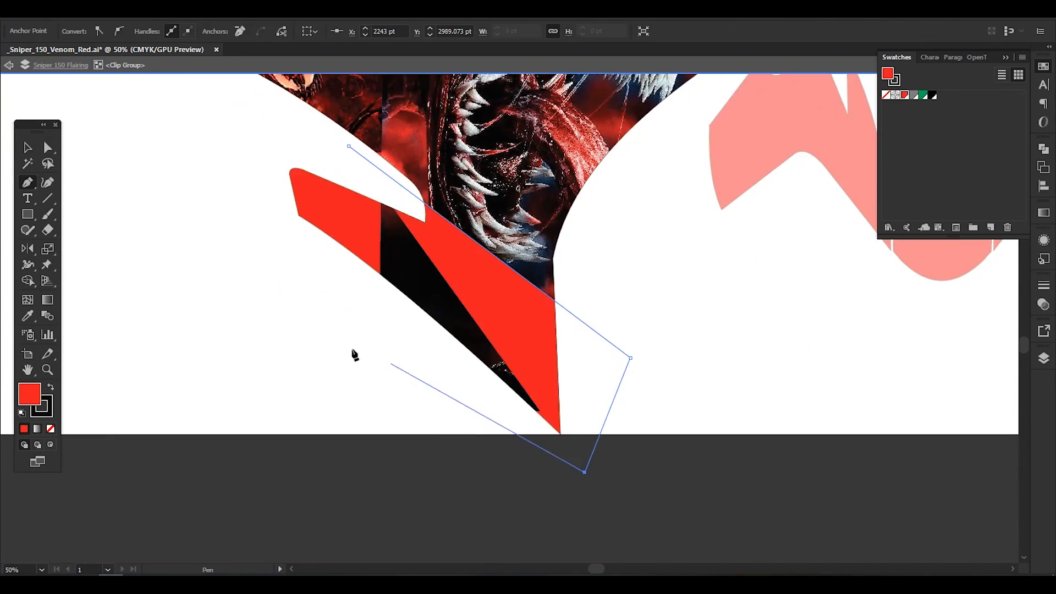
{"action": "left_click", "coordinate": [330, 344]}
{"action": "left_click_drag", "start_coordinate": [257, 265], "coordinate": [281, 410]}
{"action": "left_click", "coordinate": [247, 373]}
{"action": "left_click", "coordinate": [288, 276]}
{"action": "left_click", "coordinate": [373, 289]}
{"action": "left_click_drag", "start_coordinate": [688, 449], "coordinate": [692, 456]}
{"action": "key", "text": "ctrl+z"}
{"action": "left_click", "coordinate": [718, 428]}
{"action": "left_click_drag", "start_coordinate": [696, 393], "coordinate": [681, 349]}
{"action": "left_click_drag", "start_coordinate": [422, 355], "coordinate": [438, 271]}
- Draw a red shape over the outer part of the black lower fin with the Pen tool
{"action": "key", "text": "p"}
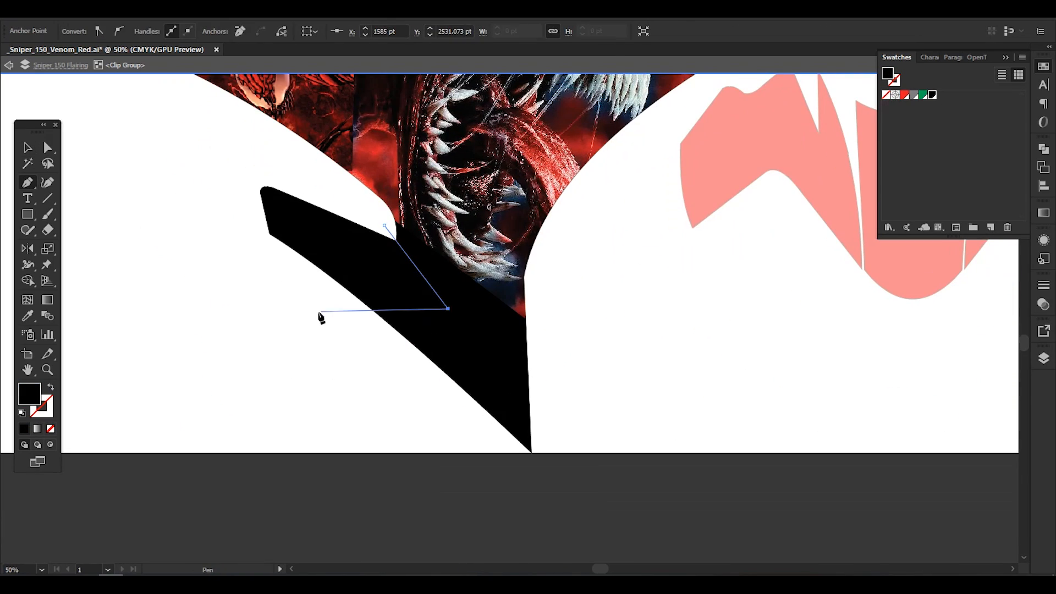
{"action": "left_click", "coordinate": [664, 342]}
{"action": "left_click_drag", "start_coordinate": [663, 343], "coordinate": [695, 457]}
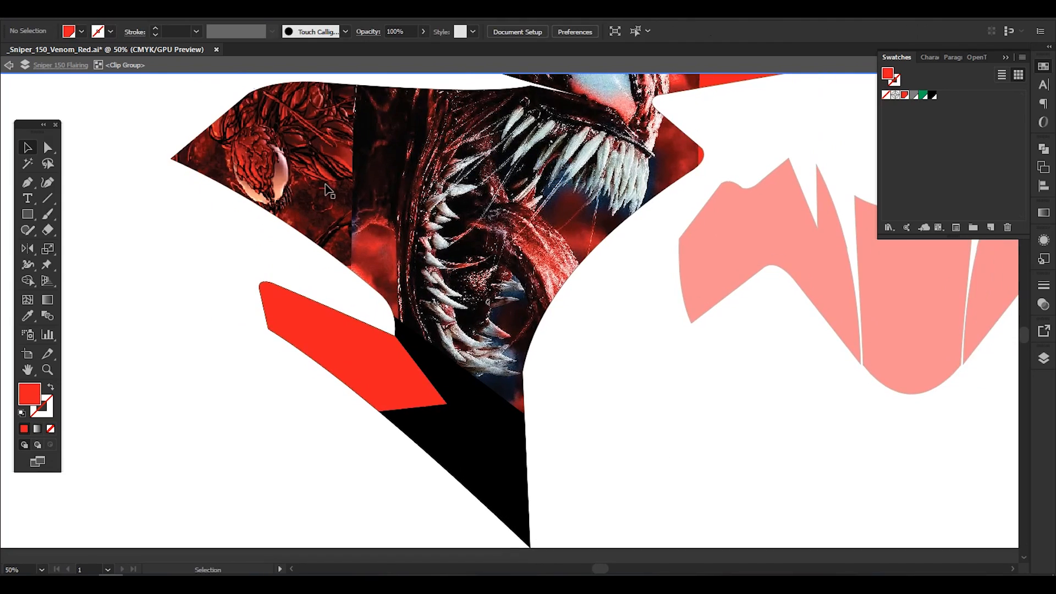
- Paste a copy of venom_as_carnage.jpg inside the red fin shape and position it so the teeth fill the shape
{"action": "left_click", "coordinate": [308, 176]}
{"action": "left_click", "coordinate": [478, 237]}
{"action": "left_click_drag", "start_coordinate": [595, 394], "coordinate": [647, 389]}
{"action": "left_click", "coordinate": [385, 358]}
{"action": "left_click", "coordinate": [50, 444]}
{"action": "key", "text": "ctrl+v"}
{"action": "mouse_move", "coordinate": [488, 342]}
{"action": "left_mouse_down"}
{"action": "mouse_move", "coordinate": [496, 372]}
{"action": "mouse_move", "coordinate": [454, 303]}
{"action": "left_mouse_up"}
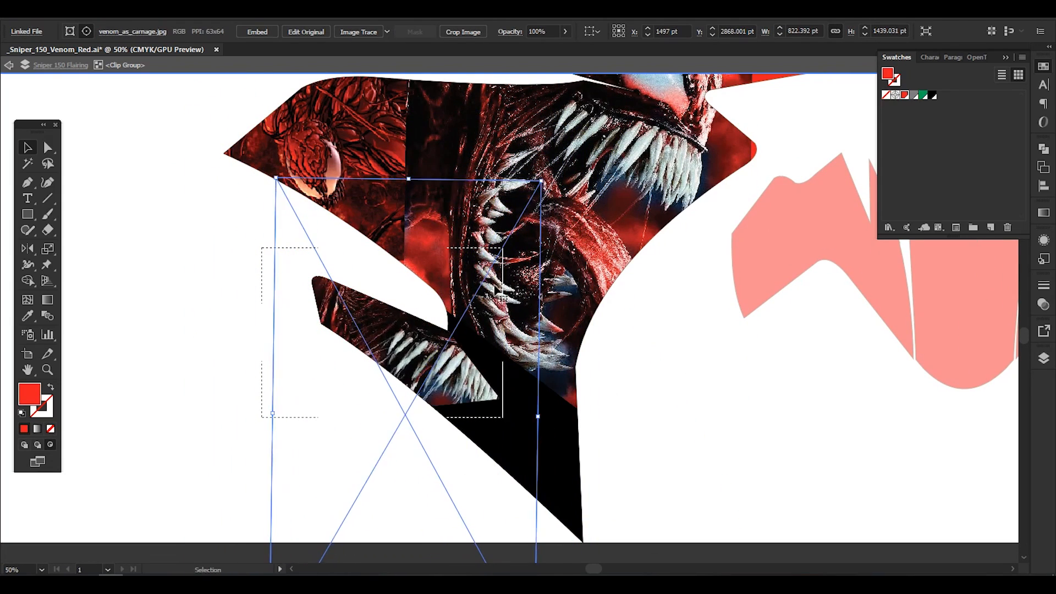
{"action": "left_click_drag", "start_coordinate": [503, 361], "coordinate": [482, 339]}
{"action": "left_click", "coordinate": [846, 468]}
{"action": "left_click_drag", "start_coordinate": [846, 469], "coordinate": [738, 398]}
{"action": "mouse_move", "coordinate": [544, 335]}
{"action": "left_mouse_down"}
{"action": "mouse_move", "coordinate": [632, 437]}
{"action": "mouse_move", "coordinate": [608, 422]}
{"action": "left_mouse_up"}
- Add an opacity mask with Clip turned off to the main venom image and open the mask for editing
{"action": "left_click_drag", "start_coordinate": [437, 176], "coordinate": [455, 256]}
{"action": "left_click", "coordinate": [455, 256]}
{"action": "left_click", "coordinate": [1043, 304]}
{"action": "left_click", "coordinate": [998, 315]}
{"action": "left_click", "coordinate": [978, 329]}
{"action": "left_click", "coordinate": [943, 331]}
- Draw a mask shape over the seam between the two carnage images, fill it with a 173.5° linear white-to-black gradient, and return to the artwork
{"action": "left_click_drag", "start_coordinate": [439, 165], "coordinate": [474, 176]}
{"action": "key", "text": "p"}
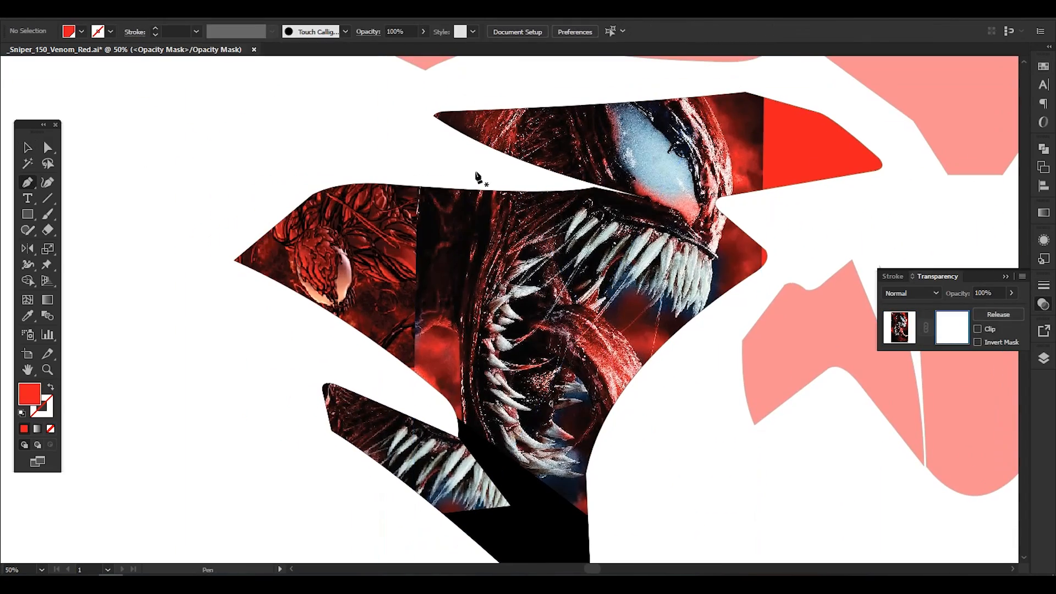
{"action": "left_click", "coordinate": [475, 172]}
{"action": "key", "text": "v"}
{"action": "left_click", "coordinate": [1043, 66]}
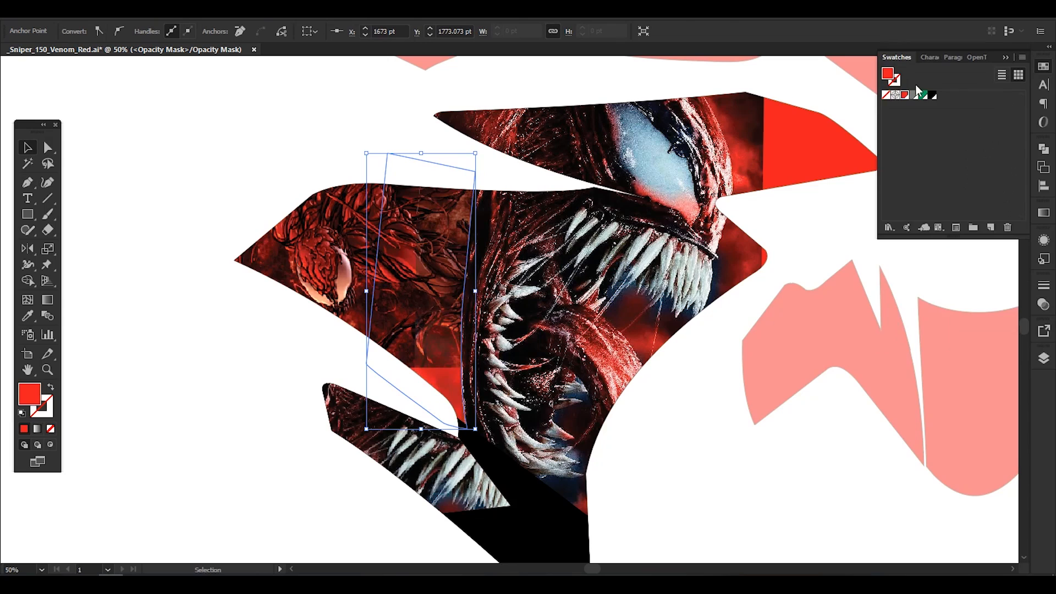
{"action": "left_click", "coordinate": [1044, 212]}
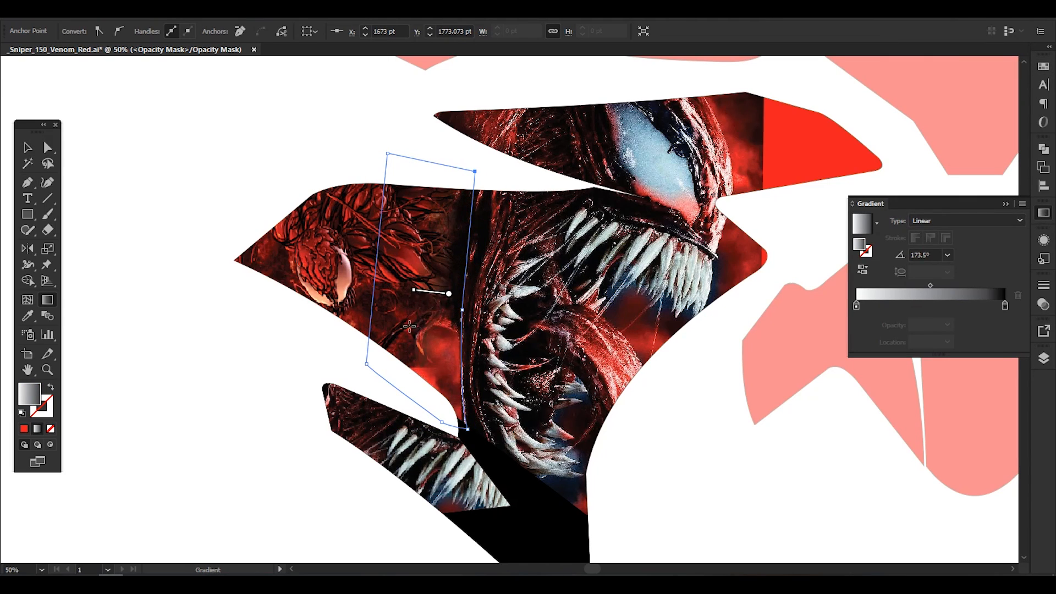
{"action": "left_click", "coordinate": [715, 325]}
{"action": "left_click", "coordinate": [1043, 303]}
{"action": "left_click", "coordinate": [903, 328]}
- Try the Luminosity blend mode on the venom_as_carnage.jpg image inside the lower fin
{"action": "left_click_drag", "start_coordinate": [843, 313], "coordinate": [494, 223]}
{"action": "scroll", "coordinate": [494, 222], "scroll_direction": "down", "scroll_amount": 2}
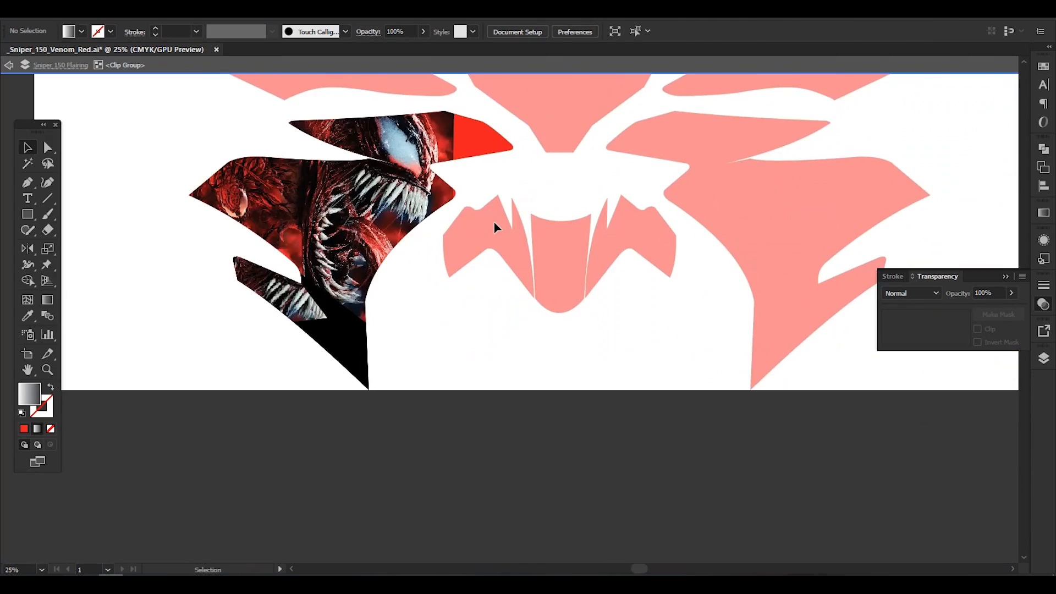
{"action": "scroll", "coordinate": [312, 267], "scroll_direction": "up", "scroll_amount": 1}
{"action": "double_click", "coordinate": [311, 267]}
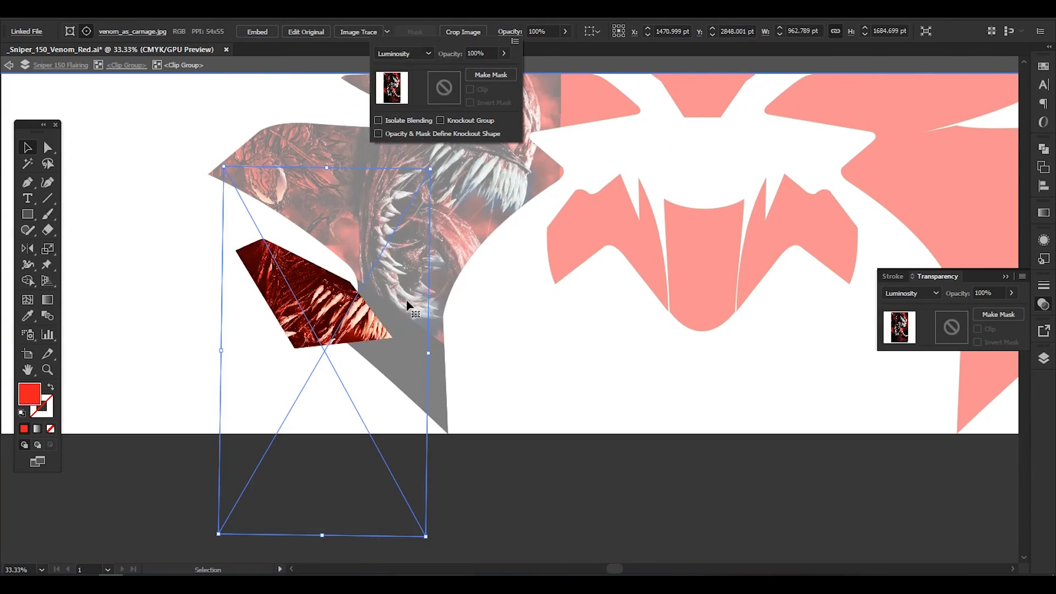
{"action": "key", "text": "Escape"}
{"action": "left_click", "coordinate": [566, 441]}
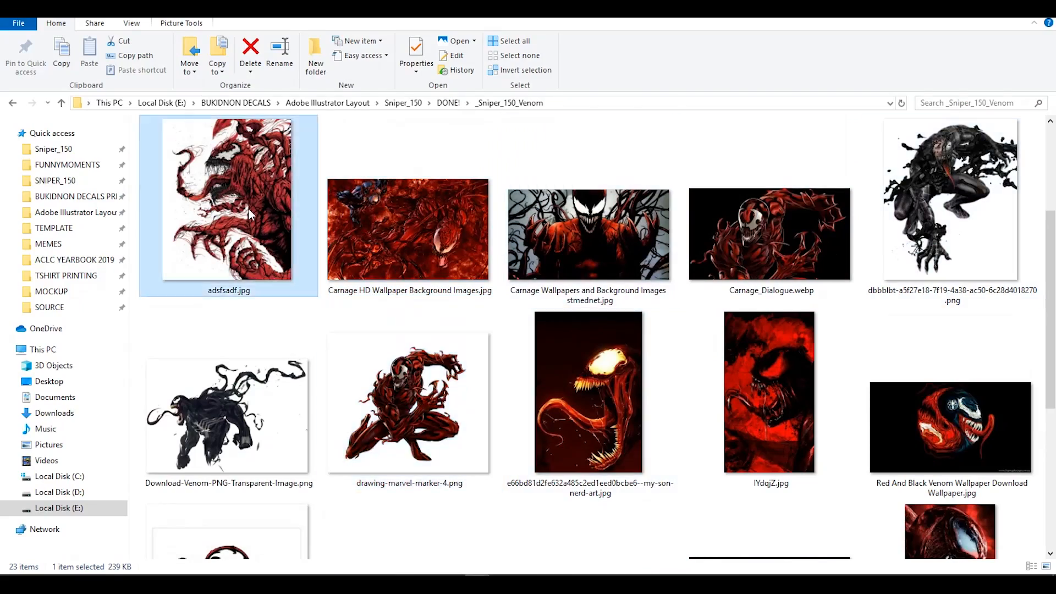
- Browse the _Sniper_150_Venom image folder and select Venom Wallpapers High Definition Flip Wallpapers Download.png
{"action": "scroll", "coordinate": [261, 222], "scroll_direction": "up", "scroll_amount": 1}
{"action": "left_click", "coordinate": [242, 218]}
{"action": "left_click", "coordinate": [949, 215]}
{"action": "scroll", "coordinate": [410, 231], "scroll_direction": "down", "scroll_amount": 2}
{"action": "left_click", "coordinate": [410, 264]}
{"action": "left_click", "coordinate": [237, 440]}
{"action": "scroll", "coordinate": [410, 418], "scroll_direction": "down", "scroll_amount": 1}
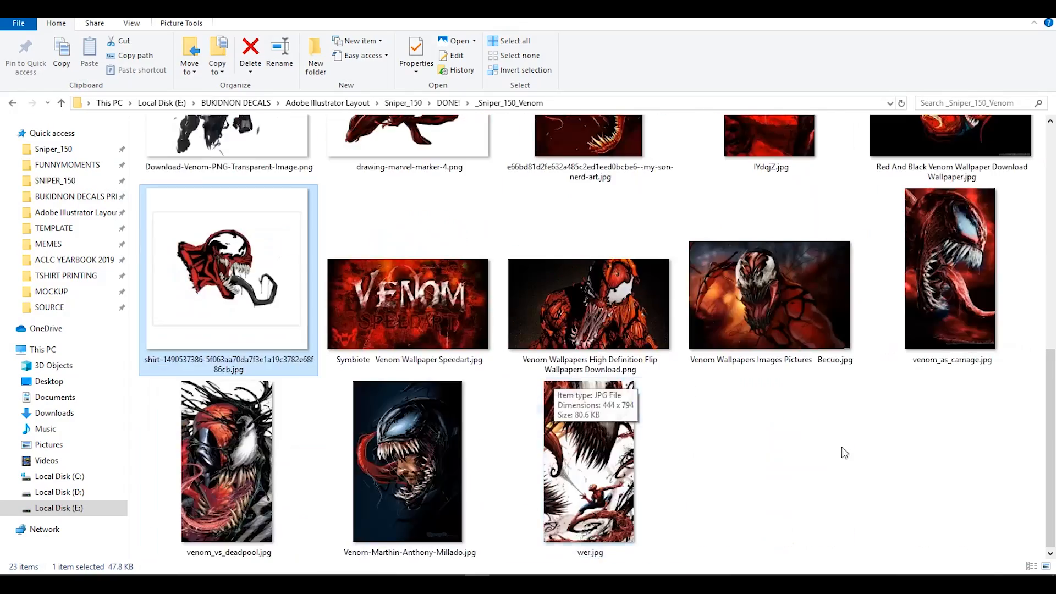
{"action": "scroll", "coordinate": [691, 388], "scroll_direction": "up", "scroll_amount": 3}
{"action": "left_click", "coordinate": [420, 325]}
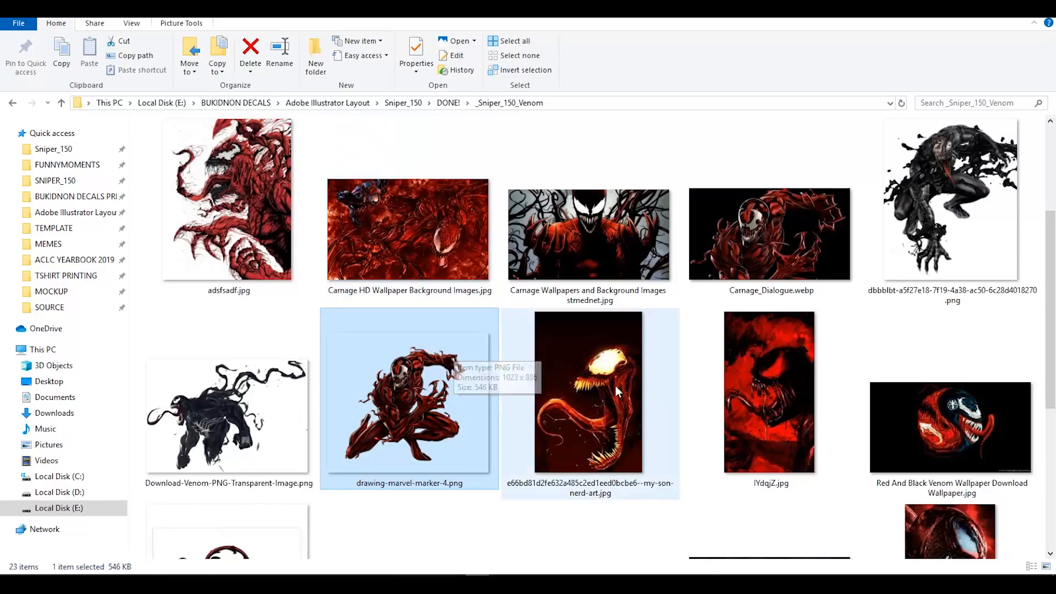
{"action": "scroll", "coordinate": [881, 406], "scroll_direction": "down", "scroll_amount": 3}
{"action": "left_click", "coordinate": [589, 303]}
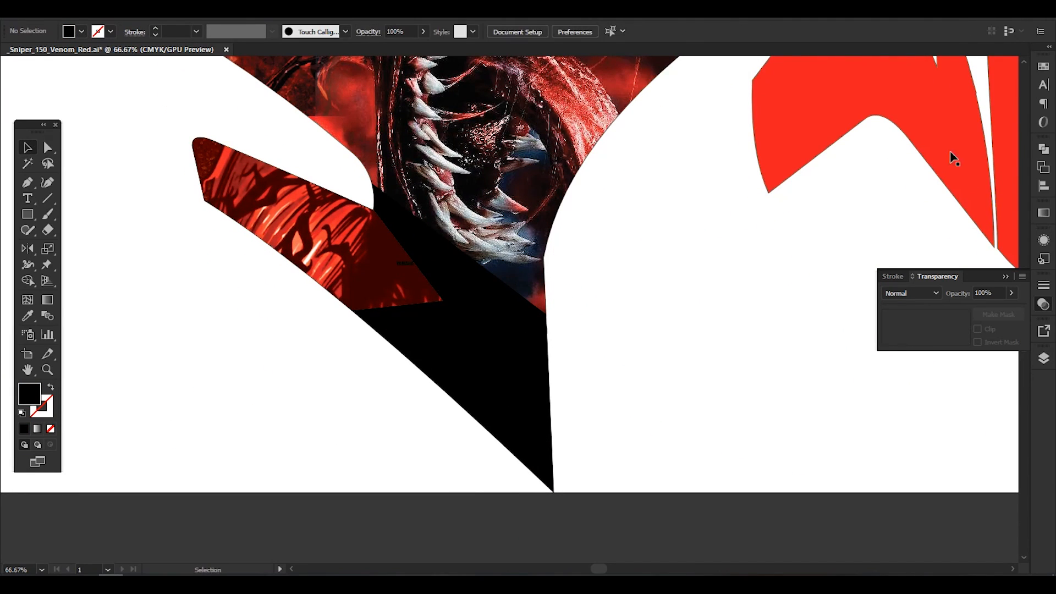
- Colour the YAMAHA lettering red and create an offset path around it with mitered joins
{"action": "left_click", "coordinate": [903, 96]}
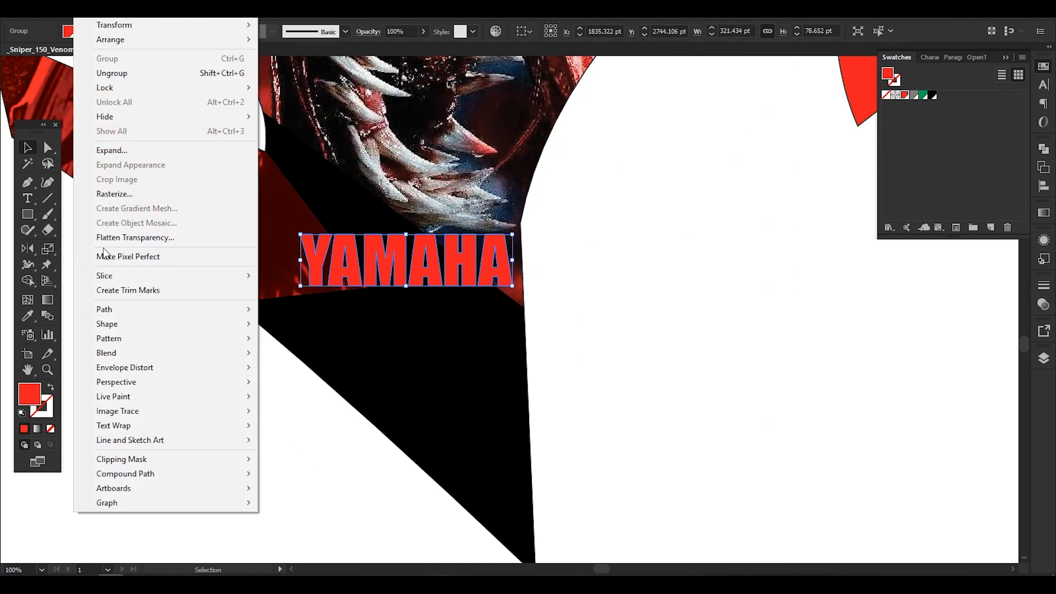
{"action": "left_click", "coordinate": [332, 354]}
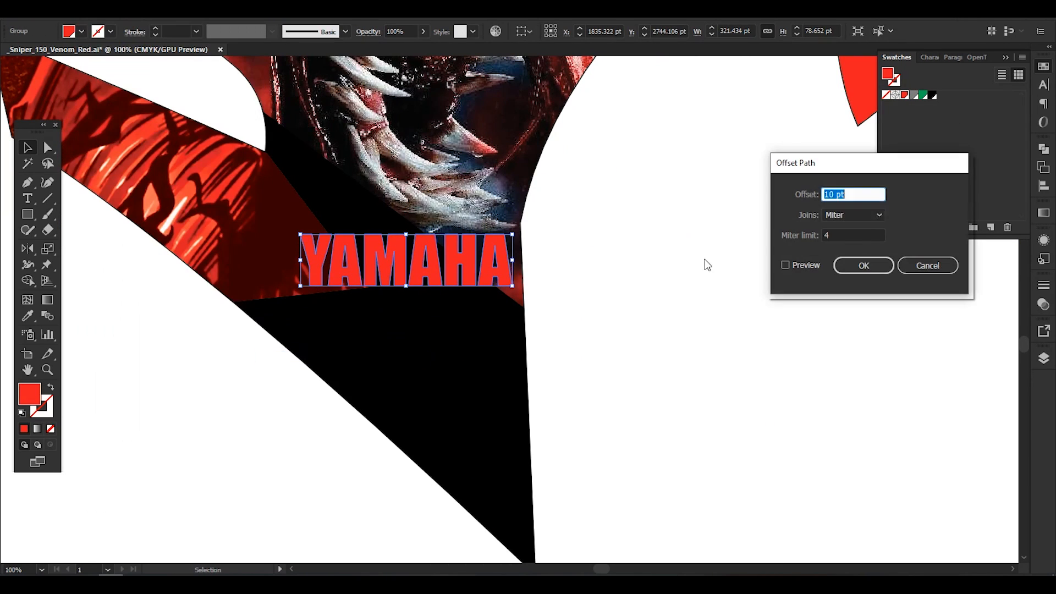
{"action": "left_click", "coordinate": [865, 195]}
{"action": "left_click", "coordinate": [864, 266]}
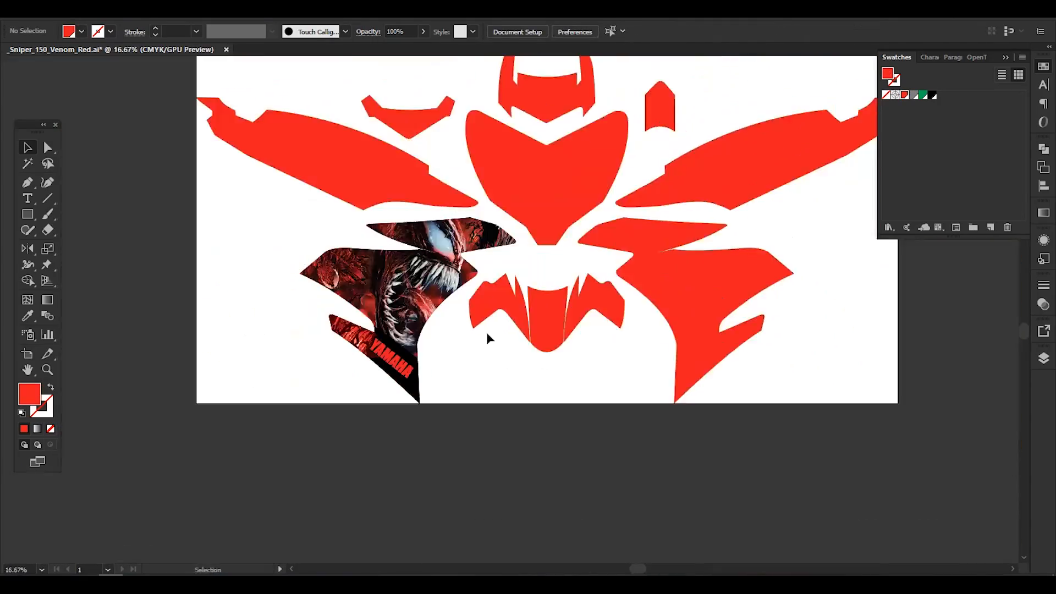
- Switch to the web browser and search Google Images for "shoe logo", refining the search to "shoe helmet logo"
{"action": "scroll", "coordinate": [381, 355], "scroll_direction": "up", "scroll_amount": 4}
{"action": "left_click_drag", "start_coordinate": [295, 413], "coordinate": [272, 355]}
{"action": "key", "text": "alt+Tab"}
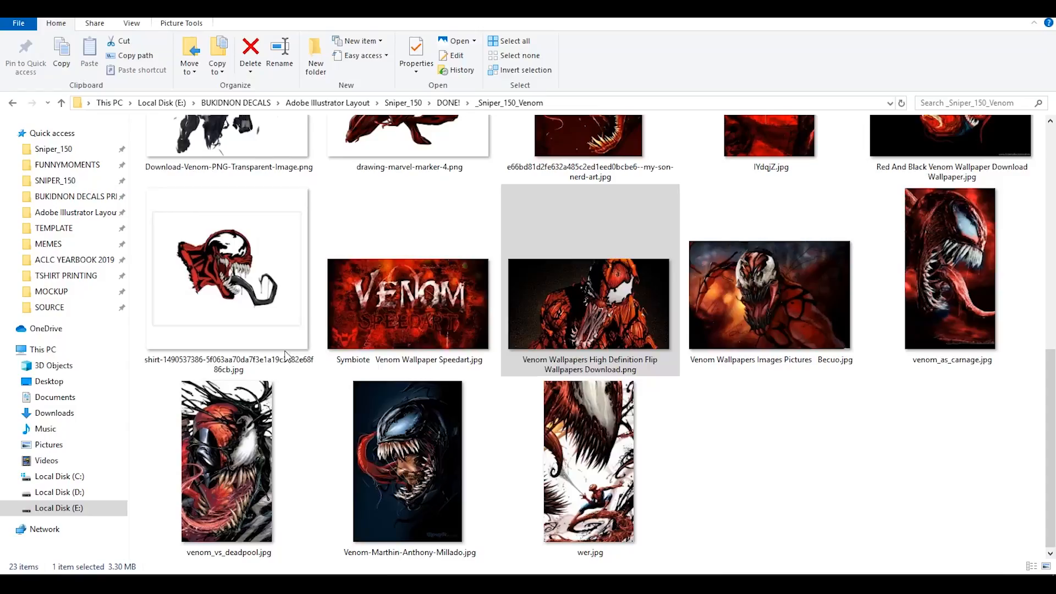
{"action": "left_click", "coordinate": [800, 281]}
{"action": "left_click", "coordinate": [357, 21]}
{"action": "type", "text": "google.com"}
{"action": "key", "text": "Return"}
{"action": "type", "text": "shoe logo"}
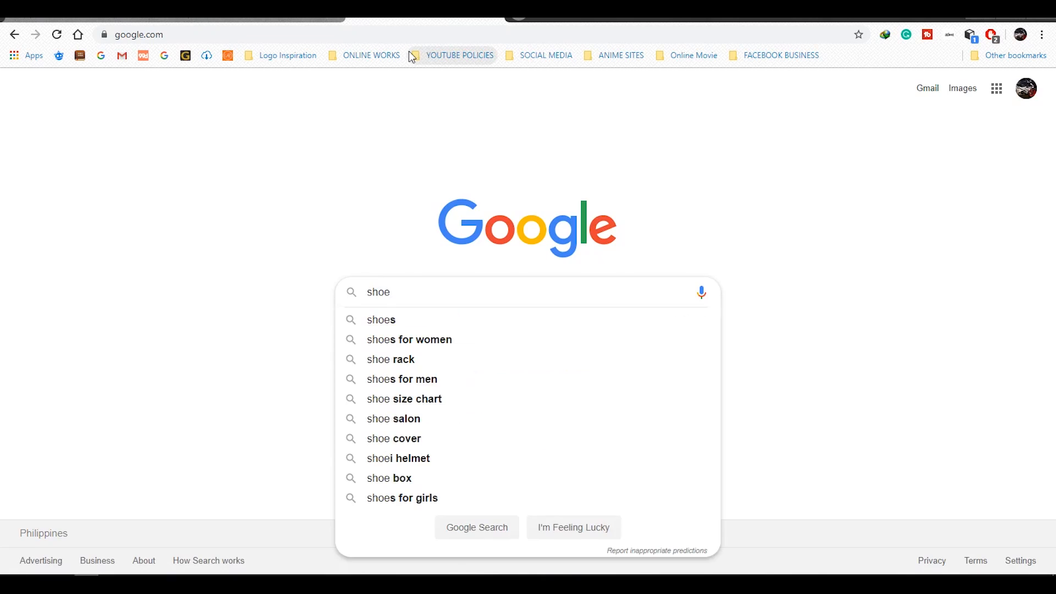
{"action": "key", "text": "Return"}
{"action": "left_click", "coordinate": [170, 133]}
{"action": "type", "text": "helmet logo"}
{"action": "key", "text": "Return"}
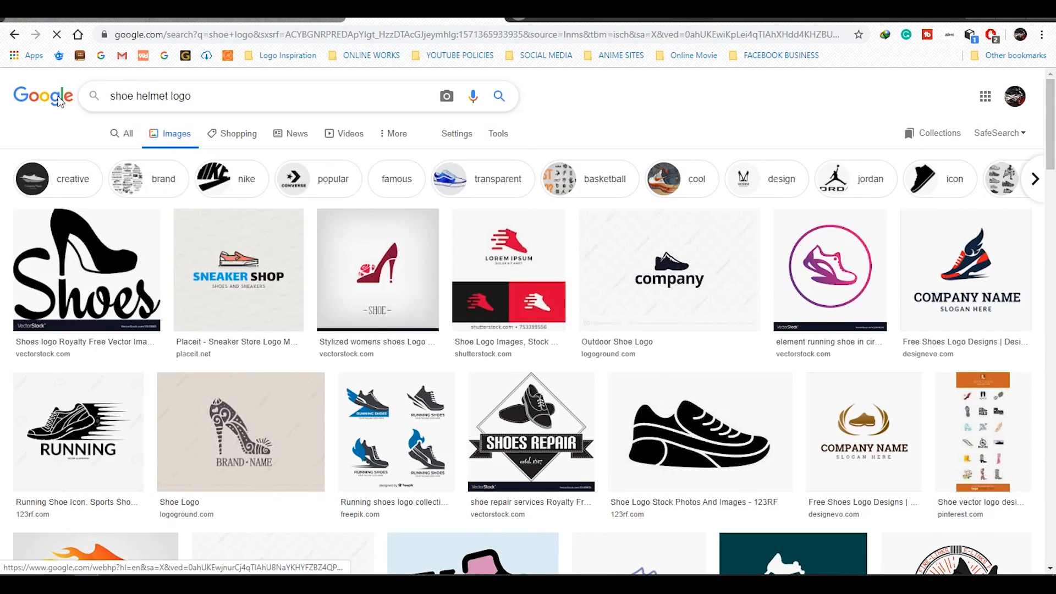
- Open the Raceway Motorcycles SHOEI logo result and save the picture as shoei.png in the _Sniper_150_Venom folder
{"action": "scroll", "coordinate": [563, 436], "scroll_direction": "down", "scroll_amount": 3}
{"action": "left_click", "coordinate": [564, 437]}
{"action": "left_click", "coordinate": [832, 415]}
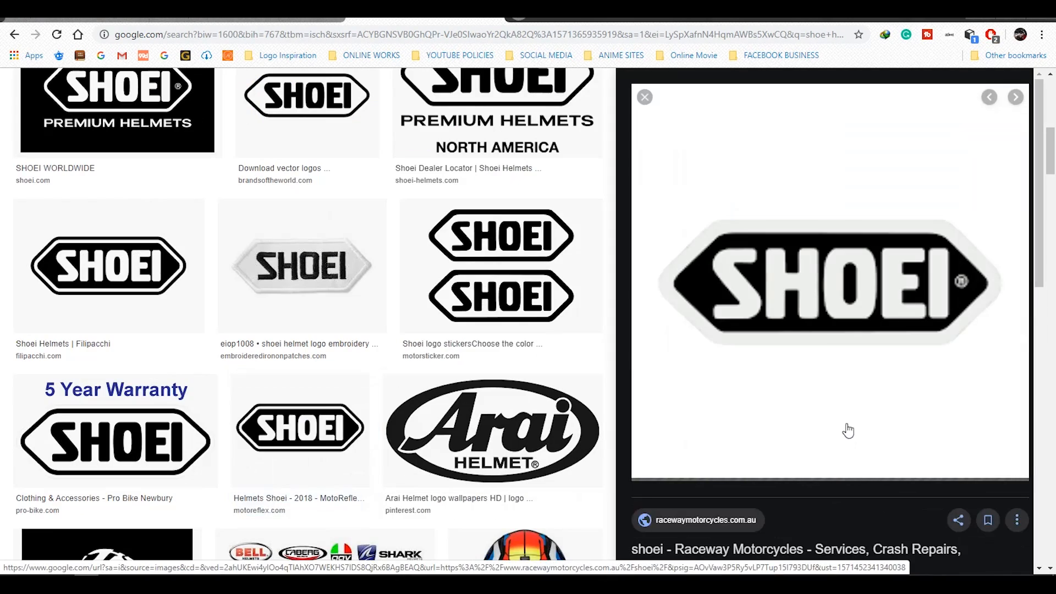
{"action": "scroll", "coordinate": [830, 331], "scroll_direction": "down", "scroll_amount": 5}
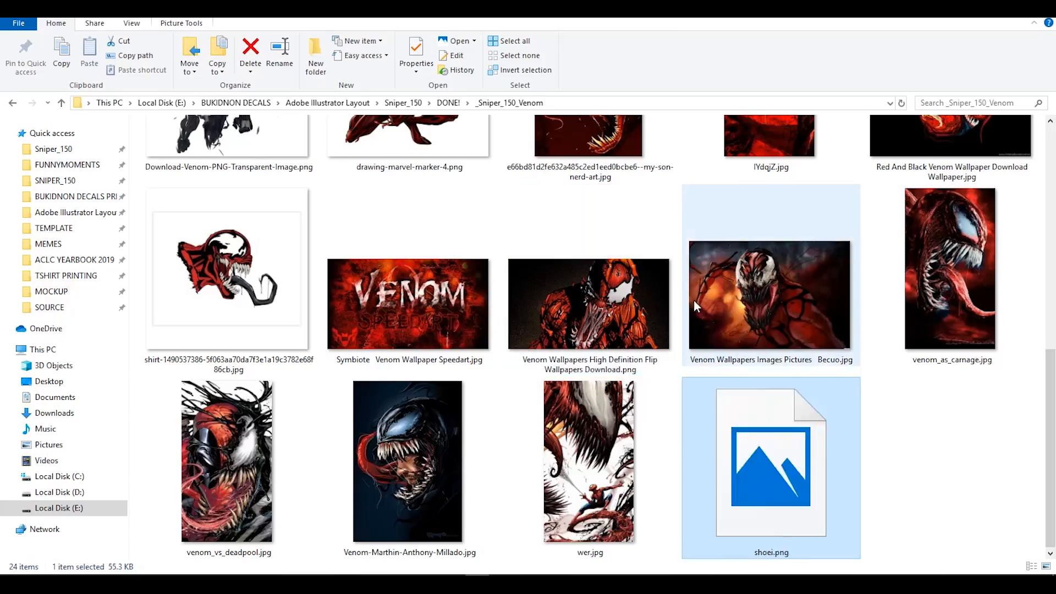
- Back in Illustrator, trace shoei.png with the High Fidelity Photo preset and rotate the logo to follow the YAMAHA lettering
{"action": "key", "text": "alt+Tab"}
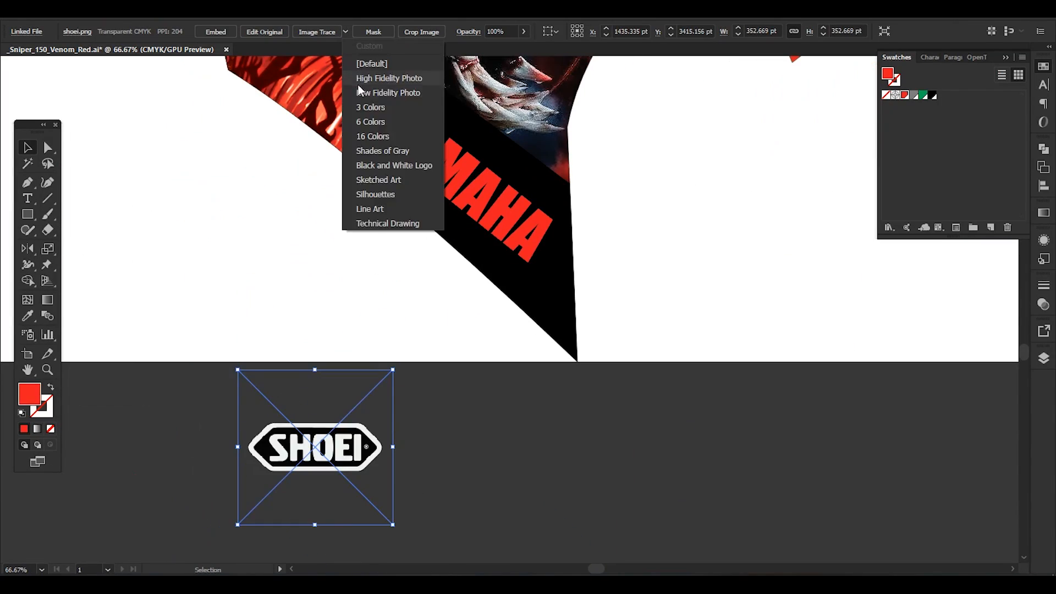
{"action": "left_click", "coordinate": [355, 79]}
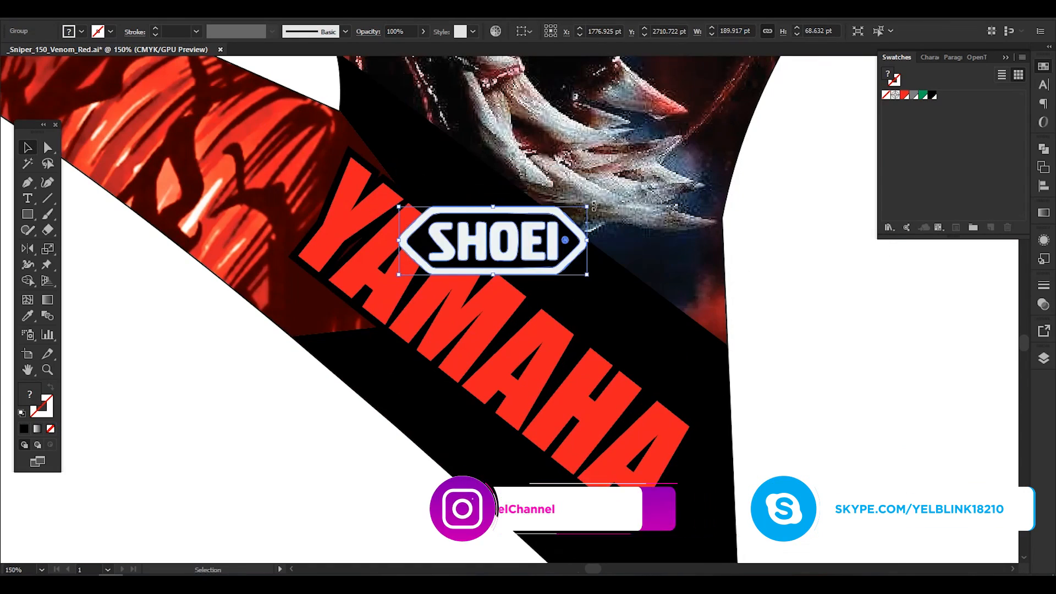
{"action": "left_click_drag", "start_coordinate": [592, 205], "coordinate": [555, 275]}
{"action": "left_click", "coordinate": [510, 272]}
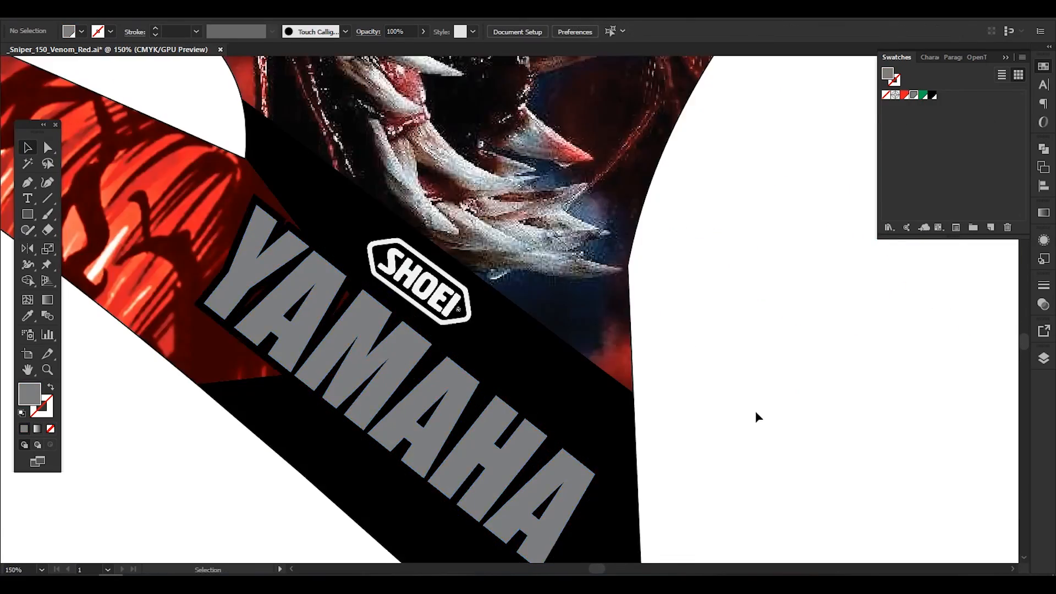
- Place the VENOM logo image from the picture folder into the layout beside the lower fin
{"action": "scroll", "coordinate": [757, 417], "scroll_direction": "left", "scroll_amount": 3}
{"action": "left_click_drag", "start_coordinate": [525, 338], "coordinate": [493, 305]}
{"action": "left_click_drag", "start_coordinate": [606, 236], "coordinate": [581, 216]}
{"action": "left_click", "coordinate": [918, 404]}
{"action": "left_click_drag", "start_coordinate": [917, 404], "coordinate": [369, 324]}
{"action": "scroll", "coordinate": [580, 457], "scroll_direction": "down", "scroll_amount": 2}
{"action": "left_click_drag", "start_coordinate": [496, 428], "coordinate": [564, 402]}
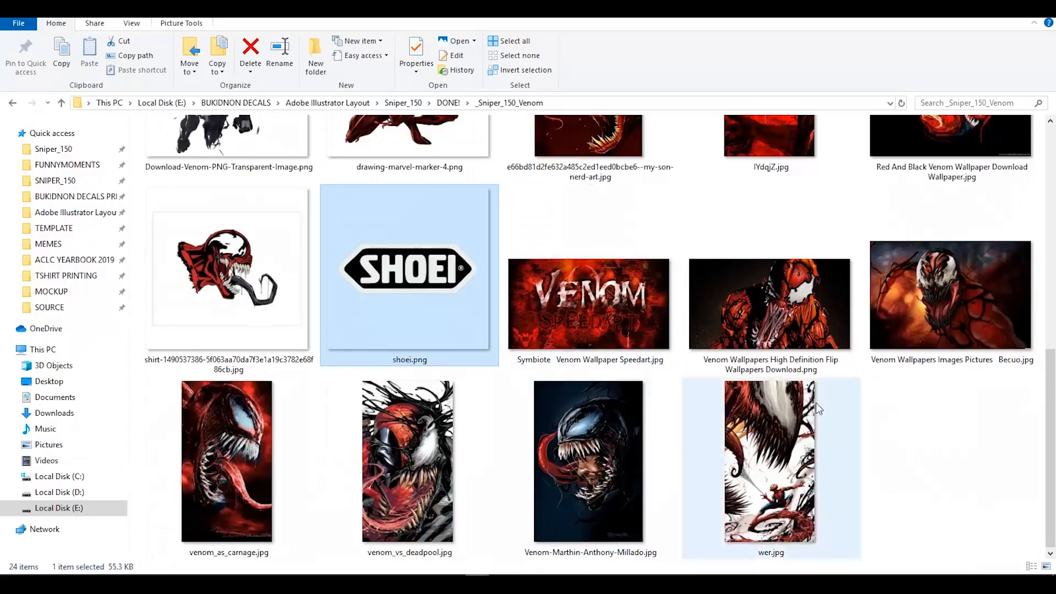
{"action": "left_click", "coordinate": [613, 278]}
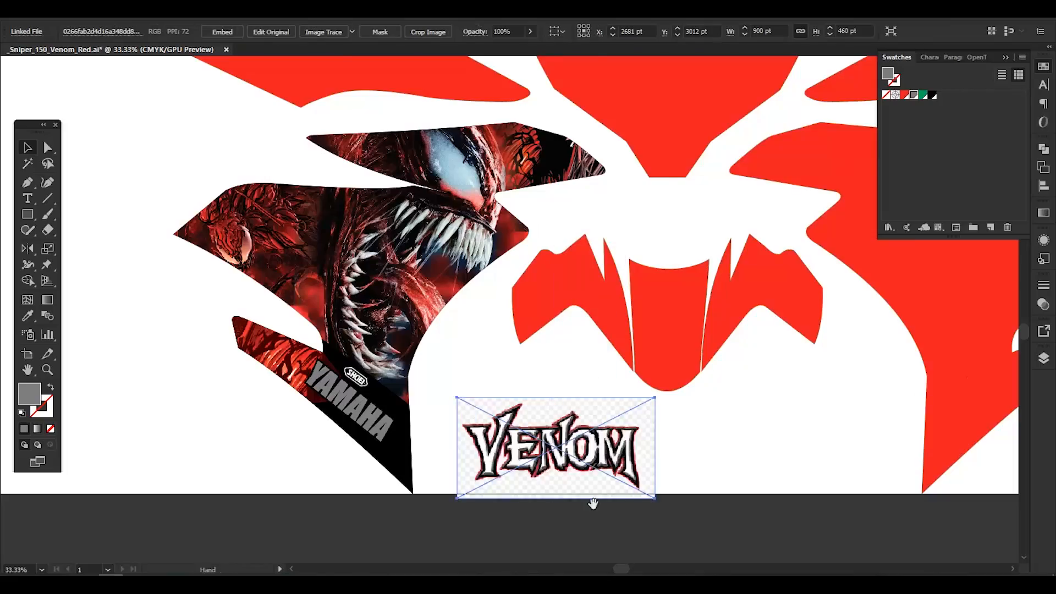
{"action": "key", "text": "ctrl+1"}
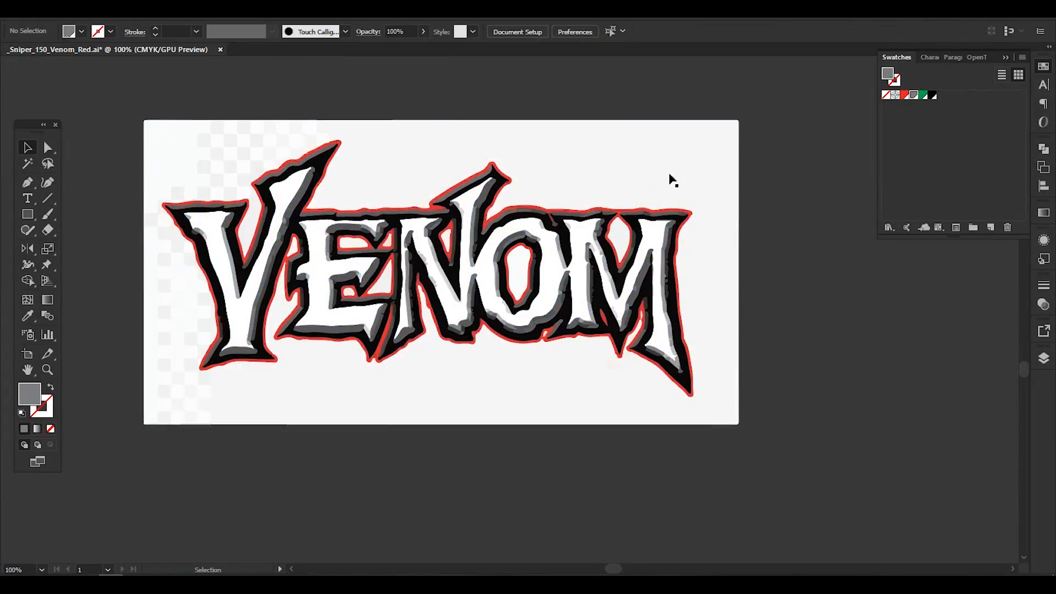
- Delete the light background panels and the checkered squares above the traced VENOM logo
{"action": "left_click", "coordinate": [671, 180]}
{"action": "key", "text": "Delete"}
{"action": "key", "text": "a"}
{"action": "left_click_drag", "start_coordinate": [343, 105], "coordinate": [299, 118]}
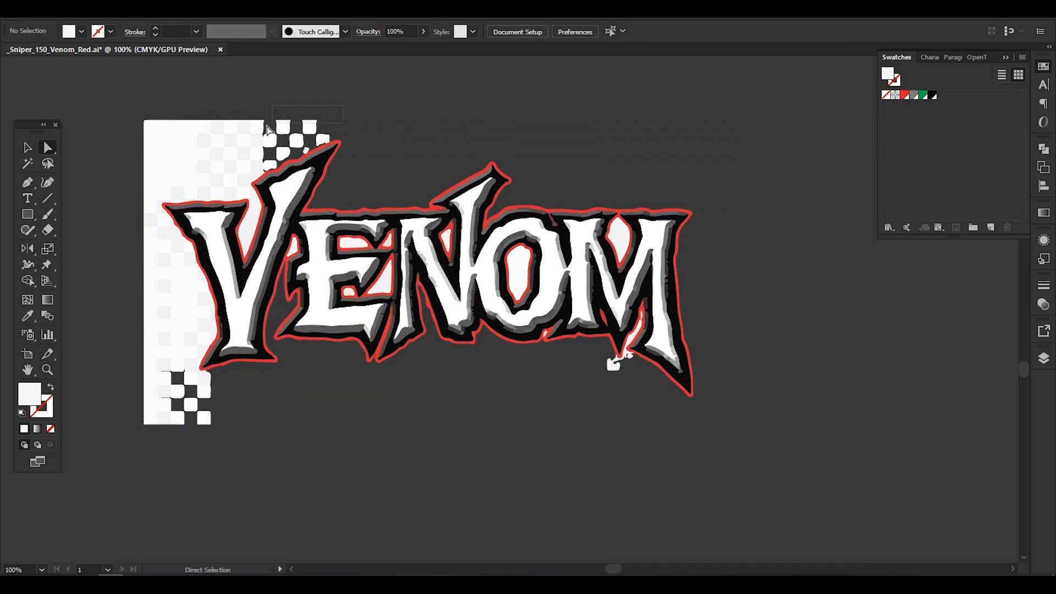
{"action": "left_click_drag", "start_coordinate": [255, 178], "coordinate": [255, 178]}
{"action": "key", "text": "Delete"}
{"action": "left_click_drag", "start_coordinate": [251, 129], "coordinate": [282, 164]}
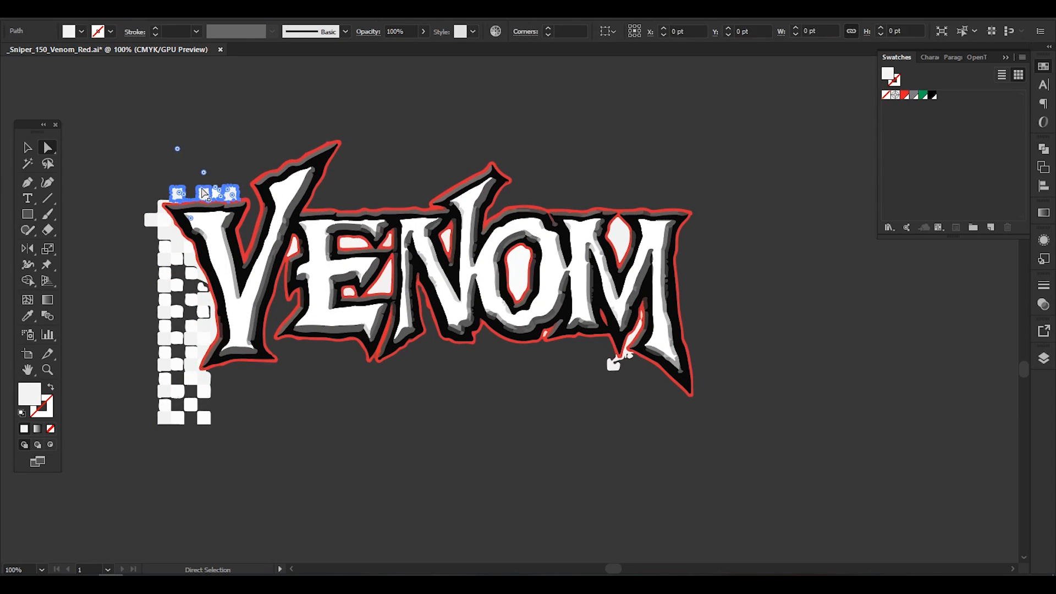
{"action": "key", "text": "Delete"}
- Delete the light panel and checkered squares behind and beside the V of the traced VENOM logo
{"action": "scroll", "coordinate": [174, 201], "scroll_direction": "up", "scroll_amount": 3}
{"action": "left_click_drag", "start_coordinate": [179, 224], "coordinate": [413, 71]}
{"action": "left_click", "coordinate": [396, 115]}
{"action": "key", "text": "Delete"}
{"action": "left_click_drag", "start_coordinate": [361, 192], "coordinate": [440, 390]}
{"action": "key", "text": "Delete"}
{"action": "left_click", "coordinate": [451, 198]}
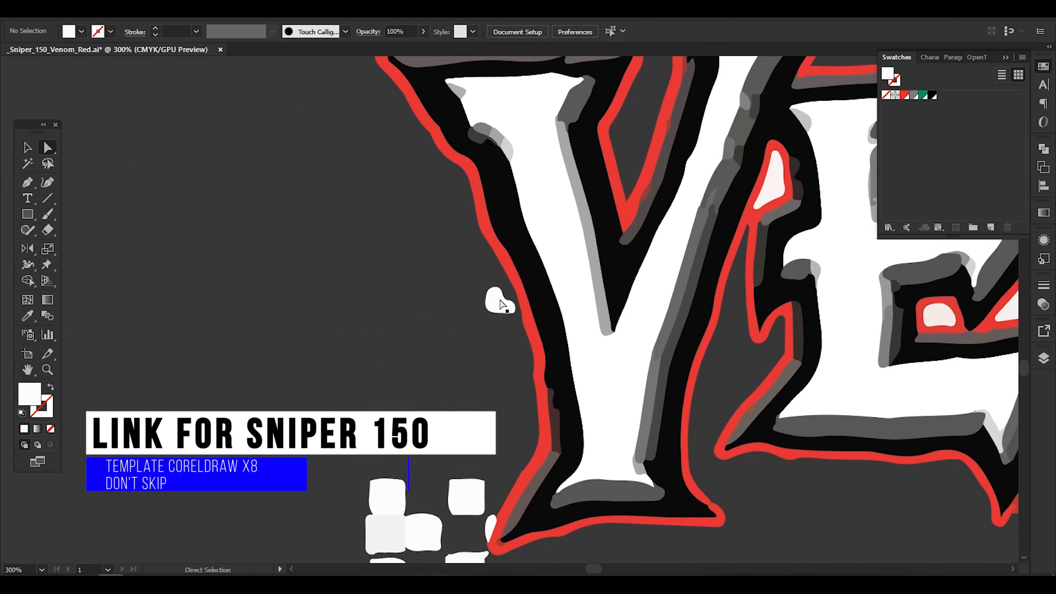
- Delete the remaining checkered squares and stray white slivers around the outside of the VENOM lettering
{"action": "scroll", "coordinate": [509, 303], "scroll_direction": "down", "scroll_amount": 5}
{"action": "left_click_drag", "start_coordinate": [292, 217], "coordinate": [451, 348]}
{"action": "left_click_drag", "start_coordinate": [573, 519], "coordinate": [572, 518]}
{"action": "scroll", "coordinate": [329, 278], "scroll_direction": "up", "scroll_amount": 8}
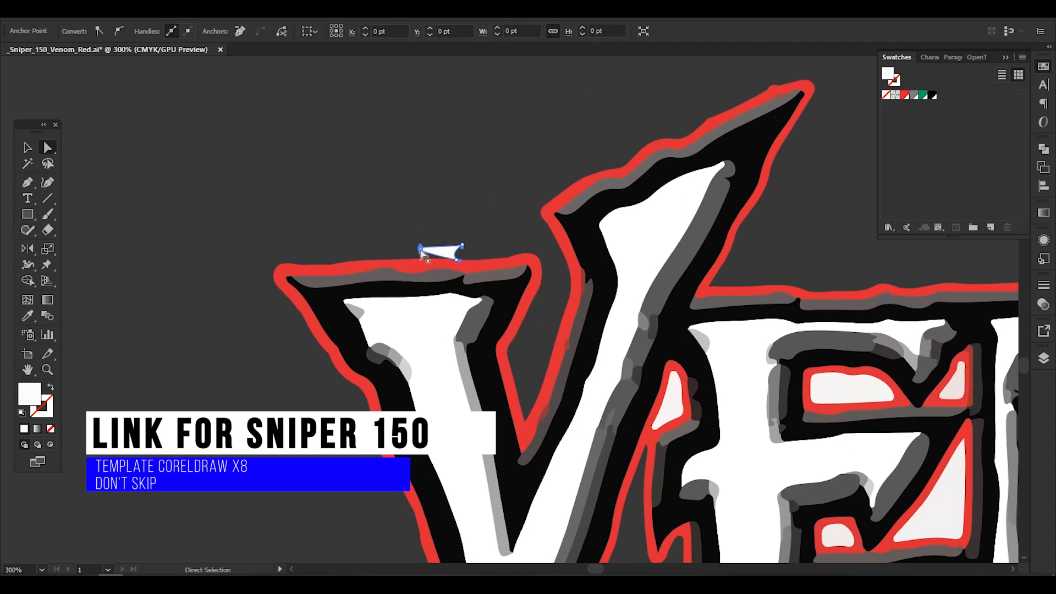
{"action": "scroll", "coordinate": [434, 172], "scroll_direction": "down", "scroll_amount": 4}
{"action": "scroll", "coordinate": [710, 304], "scroll_direction": "up", "scroll_amount": 7}
{"action": "key", "text": "Delete"}
{"action": "scroll", "coordinate": [535, 306], "scroll_direction": "down", "scroll_amount": 7}
{"action": "left_click", "coordinate": [476, 316], "text": "ctrl"}
{"action": "scroll", "coordinate": [479, 317], "scroll_direction": "up", "scroll_amount": 7}
{"action": "left_click", "coordinate": [403, 173]}
{"action": "key", "text": "Delete"}
- Try deleting another light piece of the VENOM lettering, and undo the deletion
{"action": "scroll", "coordinate": [482, 319], "scroll_direction": "down", "scroll_amount": 7}
{"action": "scroll", "coordinate": [527, 248], "scroll_direction": "up", "scroll_amount": 3}
{"action": "left_click", "coordinate": [520, 251]}
{"action": "left_click", "coordinate": [320, 312]}
{"action": "key", "text": "Delete"}
{"action": "scroll", "coordinate": [716, 292], "scroll_direction": "down", "scroll_amount": 3}
{"action": "scroll", "coordinate": [745, 313], "scroll_direction": "up", "scroll_amount": 1}
{"action": "key", "text": "ctrl+z"}
{"action": "scroll", "coordinate": [570, 283], "scroll_direction": "up", "scroll_amount": 2}
{"action": "key", "text": "ctrl+z"}
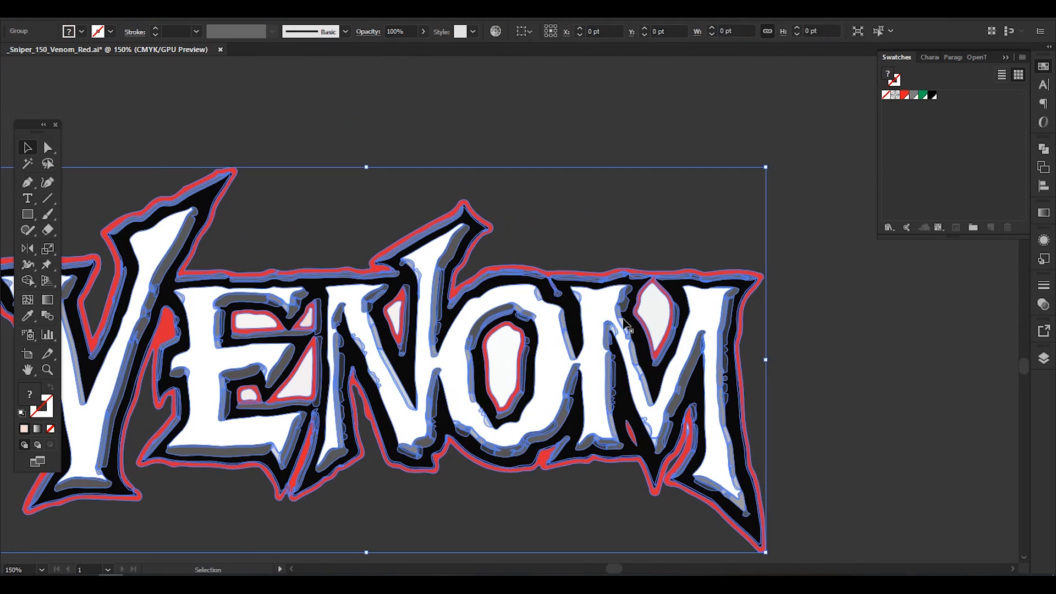
- Scale down the cleaned VENOM logo and move it onto the large side panel
{"action": "left_click", "coordinate": [339, 274], "text": "shift"}
{"action": "left_click", "coordinate": [834, 321]}
{"action": "scroll", "coordinate": [797, 302], "scroll_direction": "down", "scroll_amount": 3}
{"action": "left_click_drag", "start_coordinate": [761, 287], "coordinate": [752, 418]}
{"action": "left_click_drag", "start_coordinate": [737, 457], "coordinate": [531, 283]}
{"action": "left_click_drag", "start_coordinate": [600, 226], "coordinate": [385, 280]}
{"action": "scroll", "coordinate": [405, 323], "scroll_direction": "down", "scroll_amount": 1}
- Rotate the VENOM logo to slope along the side panel's lower edge and fine-tune its position beside the teeth
{"action": "scroll", "coordinate": [385, 280], "scroll_direction": "up", "scroll_amount": 3}
{"action": "left_click_drag", "start_coordinate": [458, 319], "coordinate": [414, 354]}
{"action": "left_click_drag", "start_coordinate": [413, 353], "coordinate": [467, 444]}
{"action": "left_click_drag", "start_coordinate": [554, 329], "coordinate": [612, 301]}
{"action": "key", "text": "ctrl+z"}
{"action": "left_click", "coordinate": [495, 352]}
{"action": "left_click_drag", "start_coordinate": [468, 336], "coordinate": [463, 339]}
{"action": "left_click", "coordinate": [848, 457]}
{"action": "scroll", "coordinate": [847, 457], "scroll_direction": "down", "scroll_amount": 2}
{"action": "left_click_drag", "start_coordinate": [898, 532], "coordinate": [613, 374]}
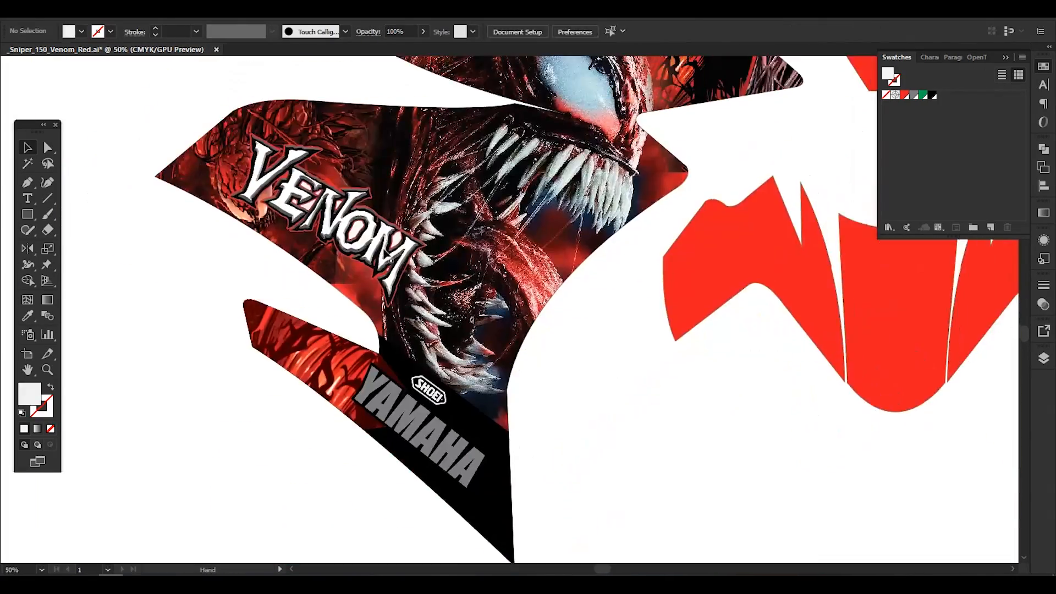
- Add a Multiply drop shadow to the VENOM logo with 83% opacity, 18 pt X offset, 27 pt Y offset and 11 pt blur
{"action": "left_click", "coordinate": [1048, 305]}
{"action": "left_click", "coordinate": [1044, 240]}
{"action": "left_click", "coordinate": [918, 322]}
{"action": "mouse_move", "coordinate": [976, 127]}
{"action": "left_click", "coordinate": [828, 128]}
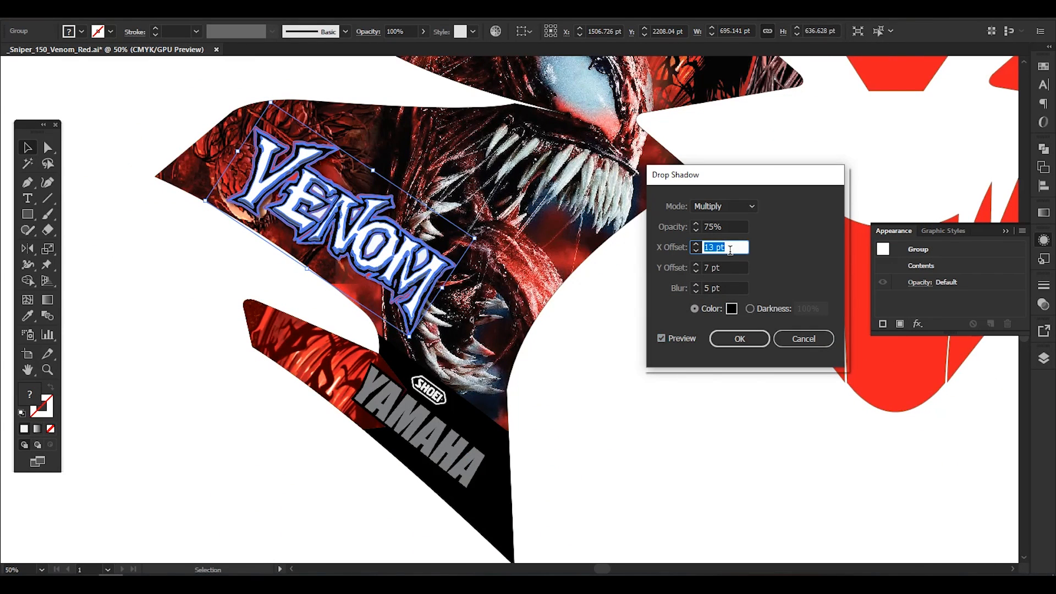
{"action": "key", "text": "Up"}
{"action": "key", "text": "Up"}
{"action": "key", "text": "shift+Tab"}
{"action": "key", "text": "Down"}
{"action": "key", "text": "Down"}
{"action": "key", "text": "Down"}
{"action": "key", "text": "Down"}
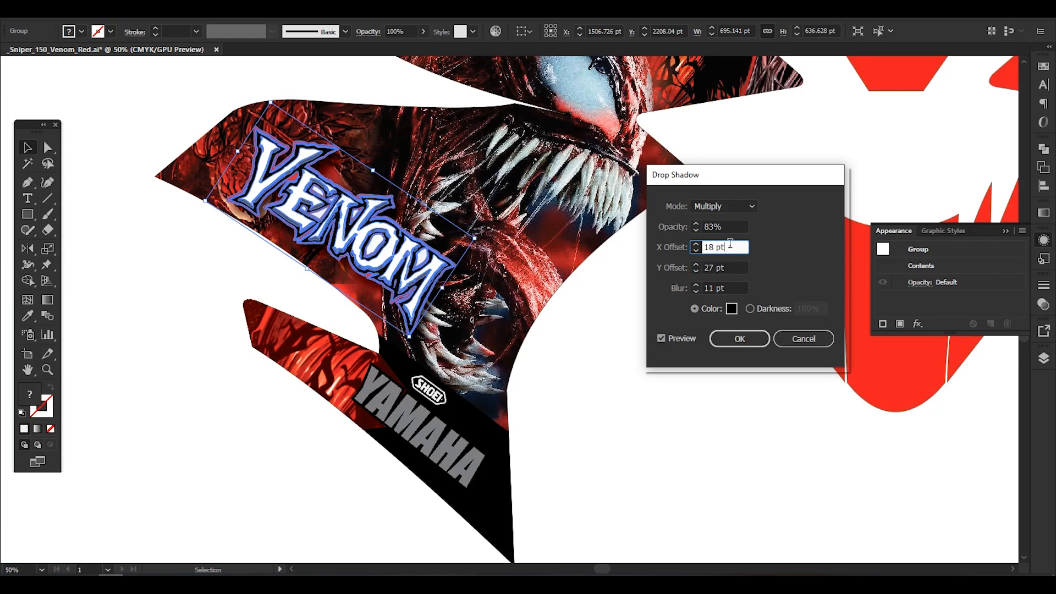
{"action": "left_click", "coordinate": [740, 338]}
{"action": "left_click", "coordinate": [663, 437]}
- Switch to Chrome, search Google Images for "rev your heart logo" and open a logo result
{"action": "left_click_drag", "start_coordinate": [570, 394], "coordinate": [538, 502]}
{"action": "key", "text": "alt+Tab"}
{"action": "key", "text": "alt+Tab"}
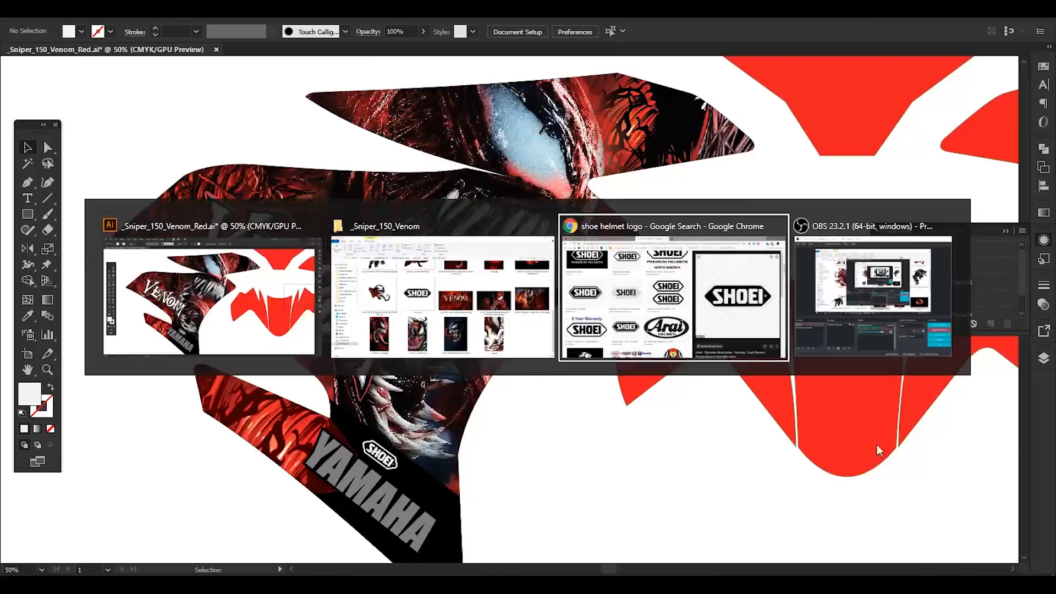
{"action": "key", "text": "alt+Tab"}
{"action": "type", "text": "rev your heart logo"}
{"action": "key", "text": "Return"}
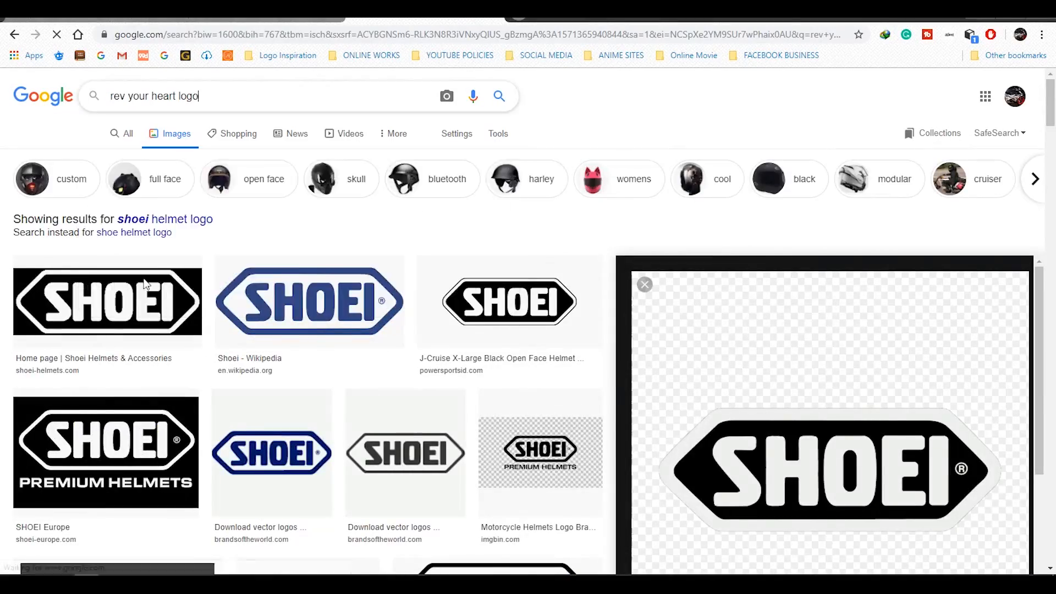
{"action": "left_click", "coordinate": [195, 270]}
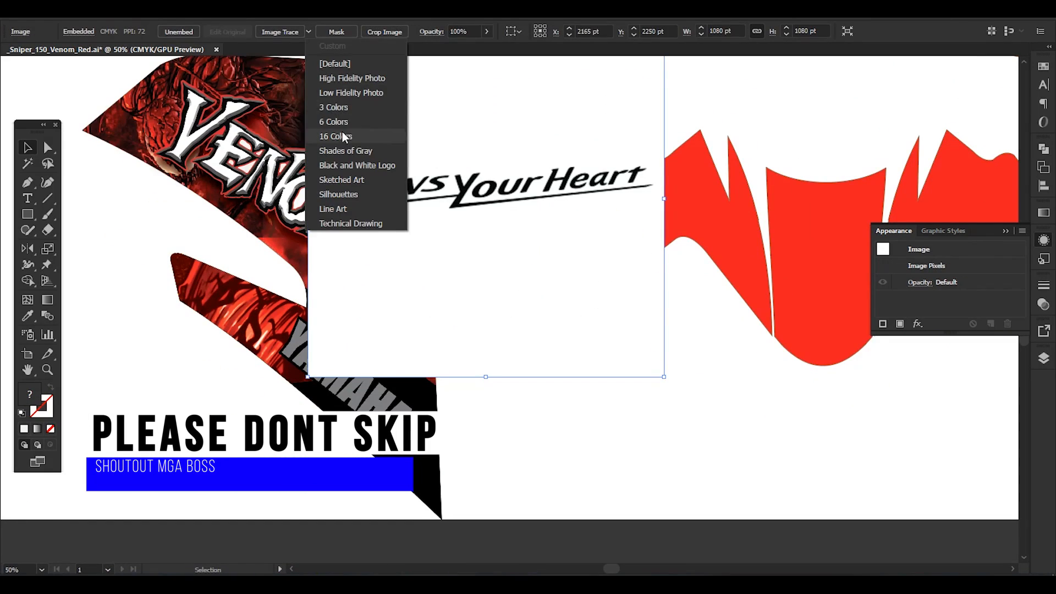
- Trace the Revs Your Heart image with the 6 Colors preset and recolour the lettering with a new white swatch (CMYK 0, 0, 0, 0)
{"action": "left_click", "coordinate": [338, 122]}
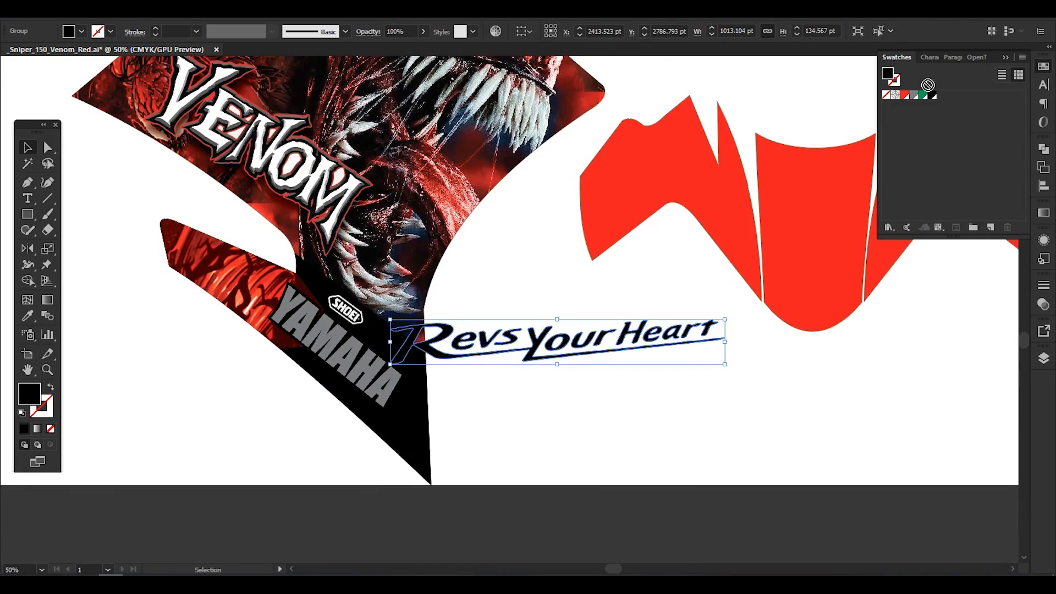
{"action": "left_click_drag", "start_coordinate": [887, 75], "coordinate": [941, 95]}
{"action": "double_click", "coordinate": [941, 95]}
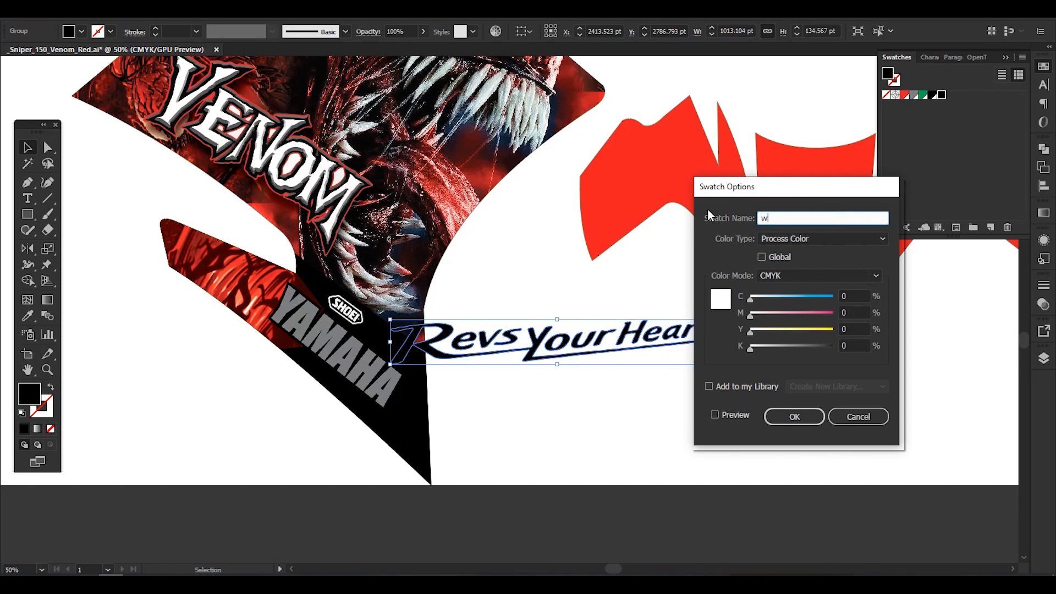
{"action": "key", "text": "Return"}
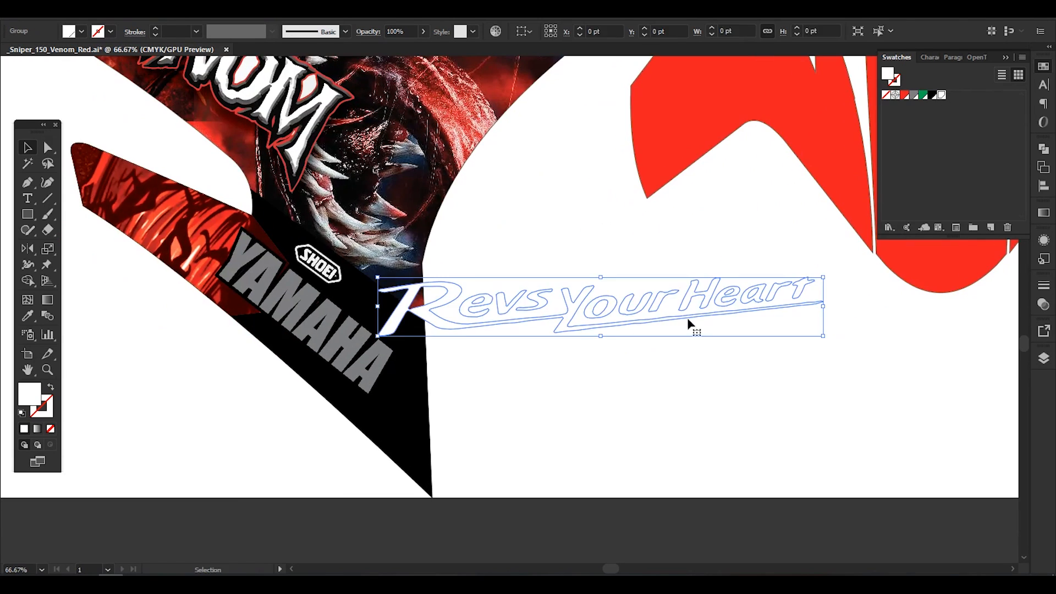
- Fit the Revs Your Heart lettering along the upper side of YAMAHA and move the SHOEI logo onto the red part of the fin
{"action": "scroll", "coordinate": [263, 301], "scroll_direction": "up", "scroll_amount": 2}
{"action": "left_click", "coordinate": [401, 223]}
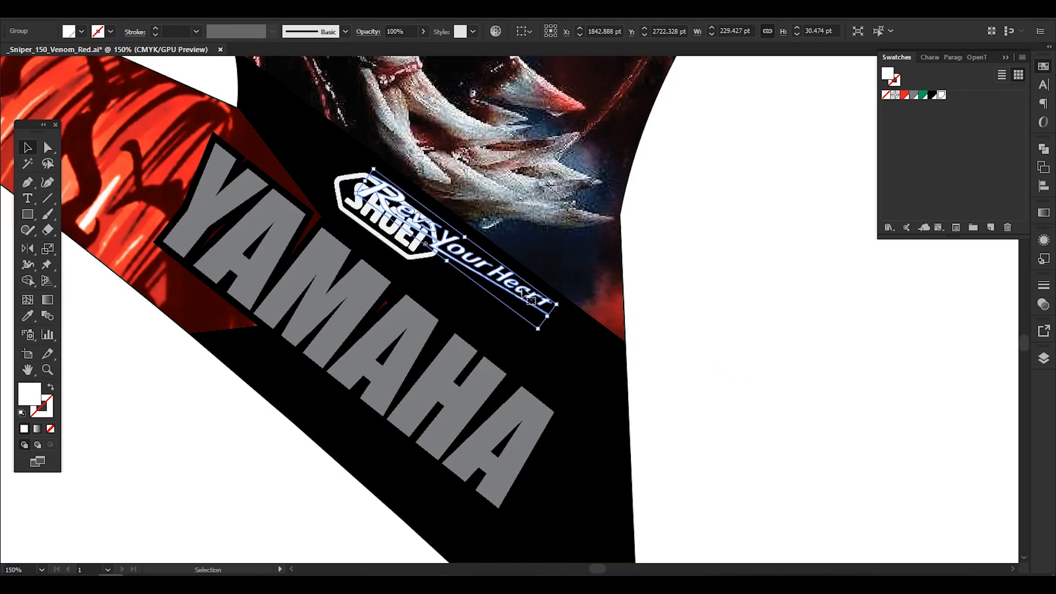
{"action": "left_click_drag", "start_coordinate": [599, 291], "coordinate": [293, 214]}
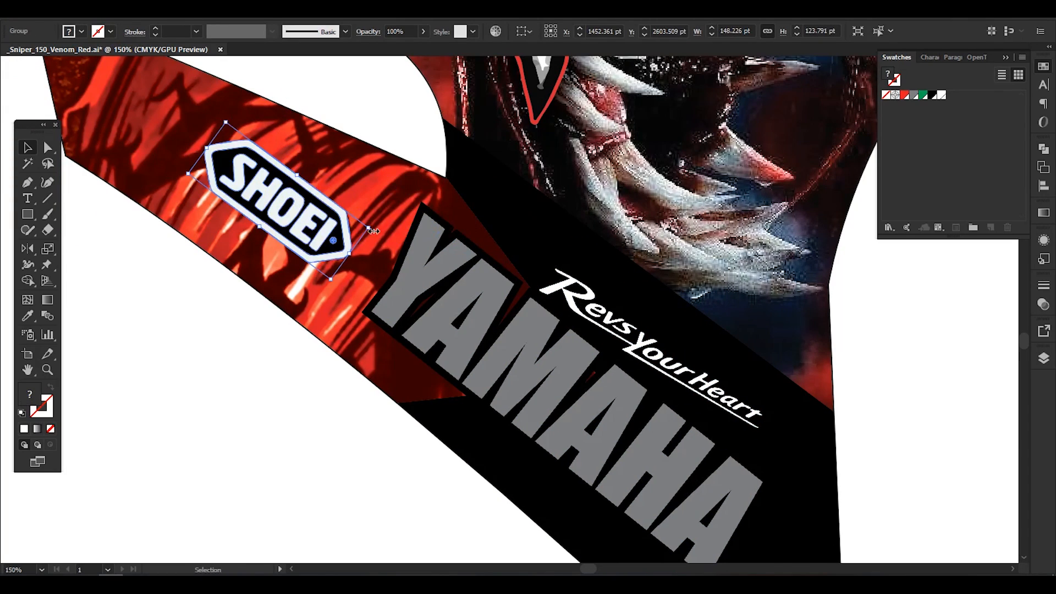
{"action": "scroll", "coordinate": [367, 290], "scroll_direction": "down", "scroll_amount": 2}
{"action": "left_click", "coordinate": [325, 245]}
{"action": "left_click_drag", "start_coordinate": [709, 352], "coordinate": [737, 345]}
- Enlarge the Revs Your Heart and YAMAHA lettering and reposition them on the black part of the lower fin
{"action": "left_click", "coordinate": [484, 289]}
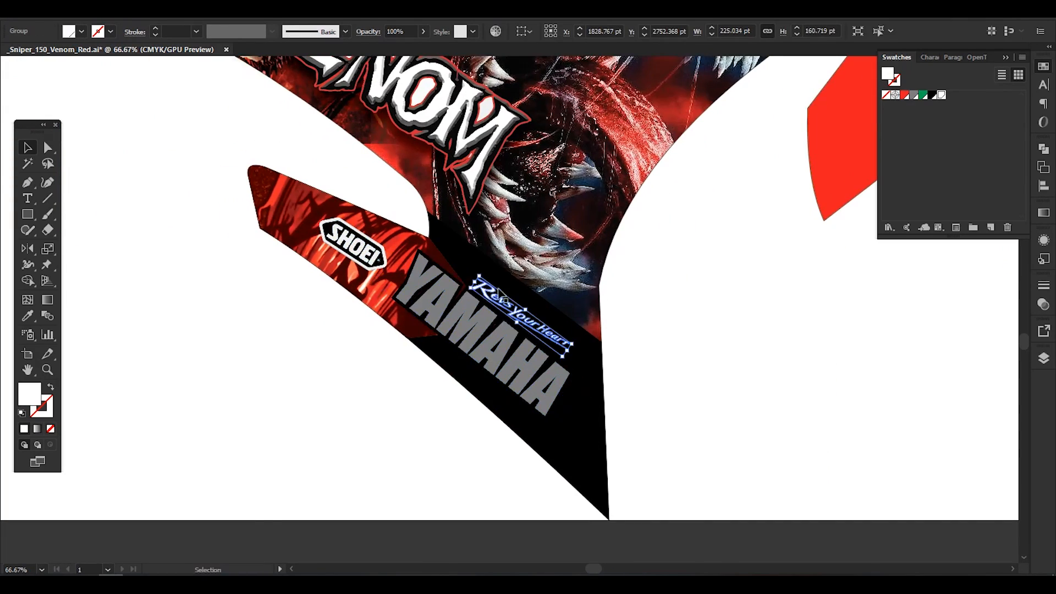
{"action": "scroll", "coordinate": [483, 272], "scroll_direction": "up", "scroll_amount": 2}
{"action": "left_click_drag", "start_coordinate": [474, 270], "coordinate": [432, 225]}
{"action": "left_click_drag", "start_coordinate": [824, 455], "coordinate": [772, 325]}
{"action": "left_click", "coordinate": [584, 380], "text": "shift"}
{"action": "left_click_drag", "start_coordinate": [636, 457], "coordinate": [658, 477]}
{"action": "left_click", "coordinate": [736, 438]}
{"action": "scroll", "coordinate": [736, 439], "scroll_direction": "down", "scroll_amount": 1}
{"action": "left_click_drag", "start_coordinate": [736, 439], "coordinate": [843, 467]}
{"action": "scroll", "coordinate": [386, 286], "scroll_direction": "up", "scroll_amount": 2}
- Nudge the SHOEI logo into place on the red fin in front of the YAMAHA lettering
{"action": "left_click", "coordinate": [432, 325]}
{"action": "left_click_drag", "start_coordinate": [379, 256], "coordinate": [371, 267]}
{"action": "scroll", "coordinate": [409, 317], "scroll_direction": "down", "scroll_amount": 3}
{"action": "left_click", "coordinate": [771, 351]}
{"action": "left_click_drag", "start_coordinate": [735, 372], "coordinate": [580, 276]}
- Look through the _Sniper_150_Venom picture folder for an image to add to the black fin area
{"action": "key", "text": "alt+Tab"}
{"action": "scroll", "coordinate": [852, 415], "scroll_direction": "up", "scroll_amount": 6}
{"action": "scroll", "coordinate": [779, 363], "scroll_direction": "down", "scroll_amount": 5}
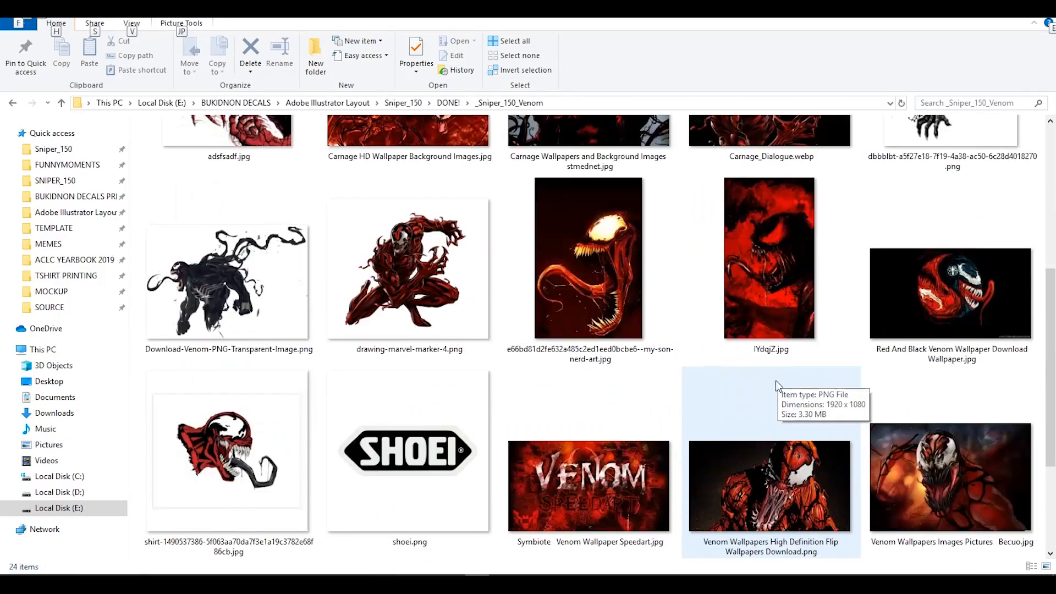
{"action": "left_click", "coordinate": [929, 352]}
{"action": "key", "text": "alt+Tab"}
{"action": "key", "text": "alt+Tab"}
{"action": "scroll", "coordinate": [887, 422], "scroll_direction": "down", "scroll_amount": 3}
{"action": "left_click", "coordinate": [771, 275]}
- Back in Illustrator, paste the picture inside the side panel's clip group as a faint texture over the black lower area
{"action": "key", "text": "alt+Tab"}
{"action": "double_click", "coordinate": [248, 231]}
{"action": "double_click", "coordinate": [247, 231]}
{"action": "double_click", "coordinate": [943, 411]}
{"action": "double_click", "coordinate": [458, 397]}
{"action": "key", "text": "ctrl+v"}
{"action": "left_click_drag", "start_coordinate": [328, 308], "coordinate": [78, 278]}
{"action": "left_click", "coordinate": [372, 495]}
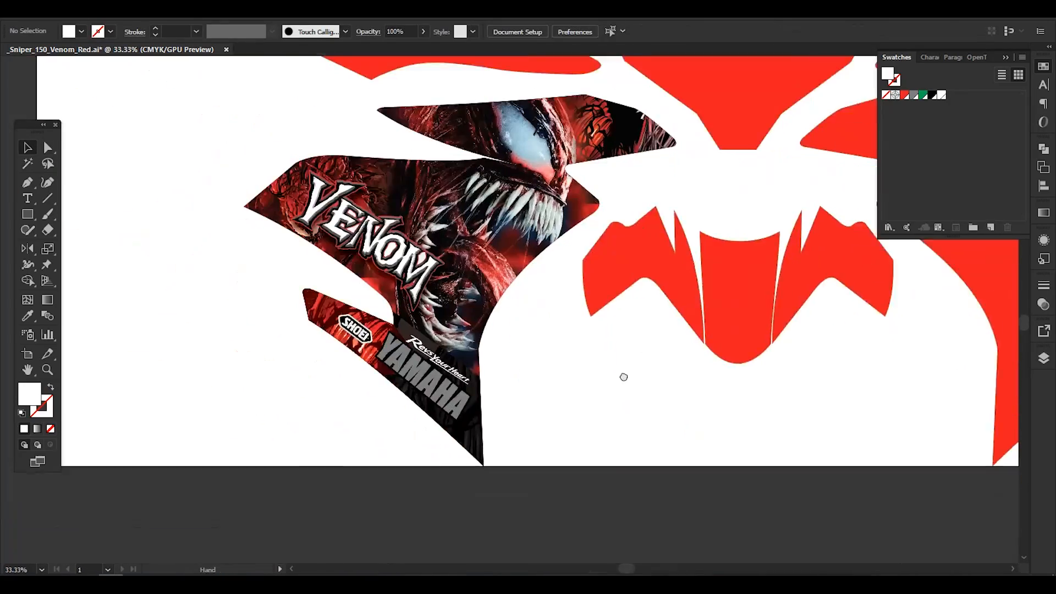
{"action": "left_click_drag", "start_coordinate": [624, 377], "coordinate": [686, 397]}
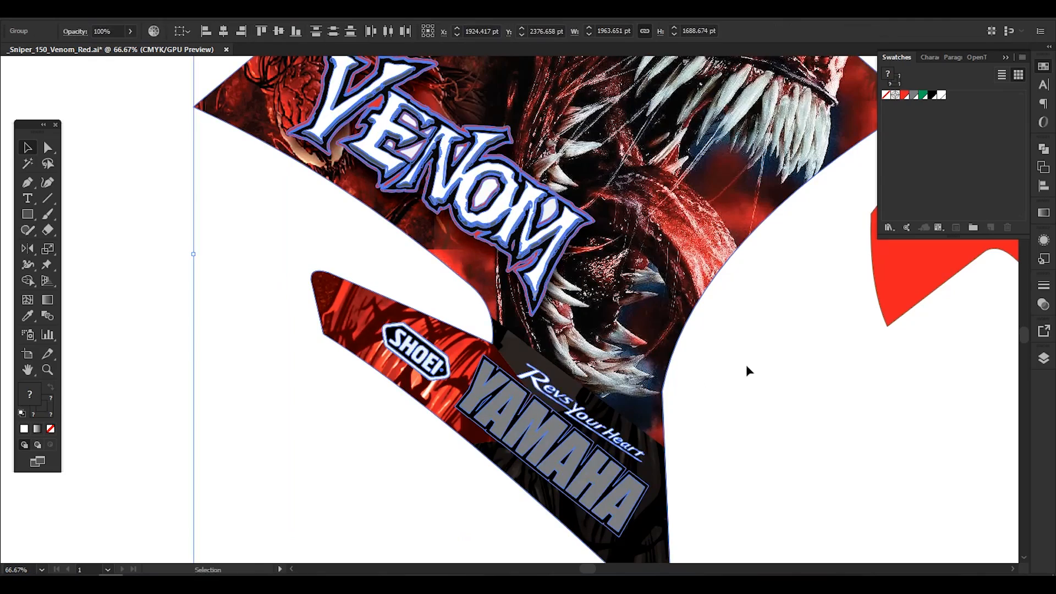
{"action": "left_click", "coordinate": [561, 407]}
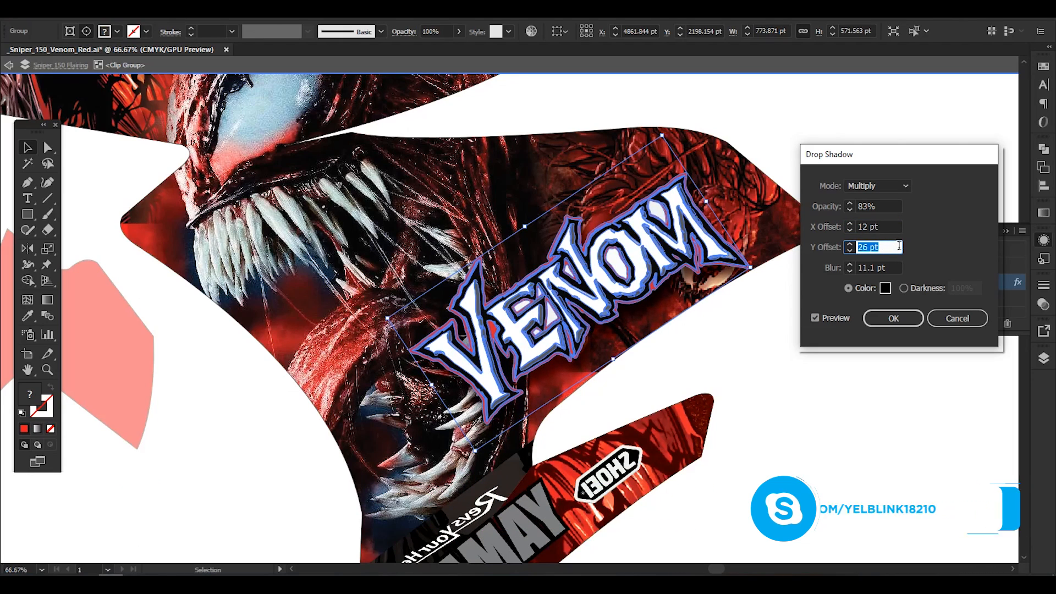
- Apply the mirrored VENOM logo's drop shadow with a 12 pt X offset, 26 pt Y offset and 11.1 pt blur
{"action": "left_click", "coordinate": [883, 320]}
{"action": "left_click", "coordinate": [858, 346]}
{"action": "left_click_drag", "start_coordinate": [780, 420], "coordinate": [839, 348]}
- Select the red outline pieces of the mirrored VENOM logo together, recolour them with the red swatch and leave isolation mode
{"action": "key", "text": "ctrl+minus"}
{"action": "scroll", "coordinate": [656, 243], "scroll_direction": "up", "scroll_amount": 3}
{"action": "key", "text": "a"}
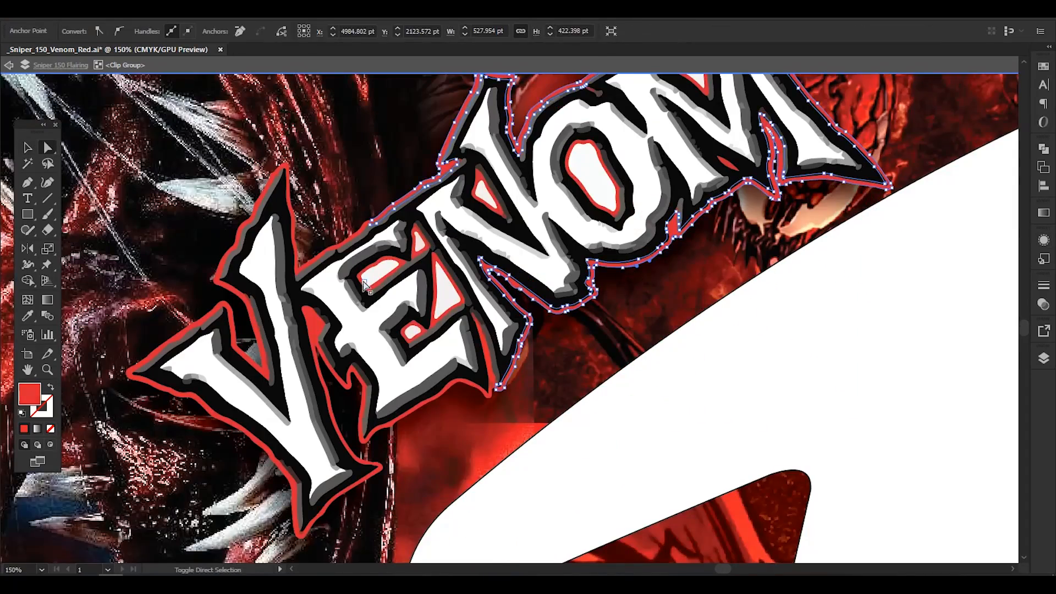
{"action": "left_click", "coordinate": [364, 285], "text": "shift"}
{"action": "scroll", "coordinate": [425, 255], "scroll_direction": "up", "scroll_amount": 3}
{"action": "left_click", "coordinate": [425, 470], "text": "shift"}
{"action": "left_click_drag", "start_coordinate": [572, 105], "coordinate": [545, 220]}
{"action": "left_click", "coordinate": [545, 220], "text": "shift"}
{"action": "scroll", "coordinate": [551, 275], "scroll_direction": "down", "scroll_amount": 2}
{"action": "left_click", "coordinate": [683, 242], "text": "shift"}
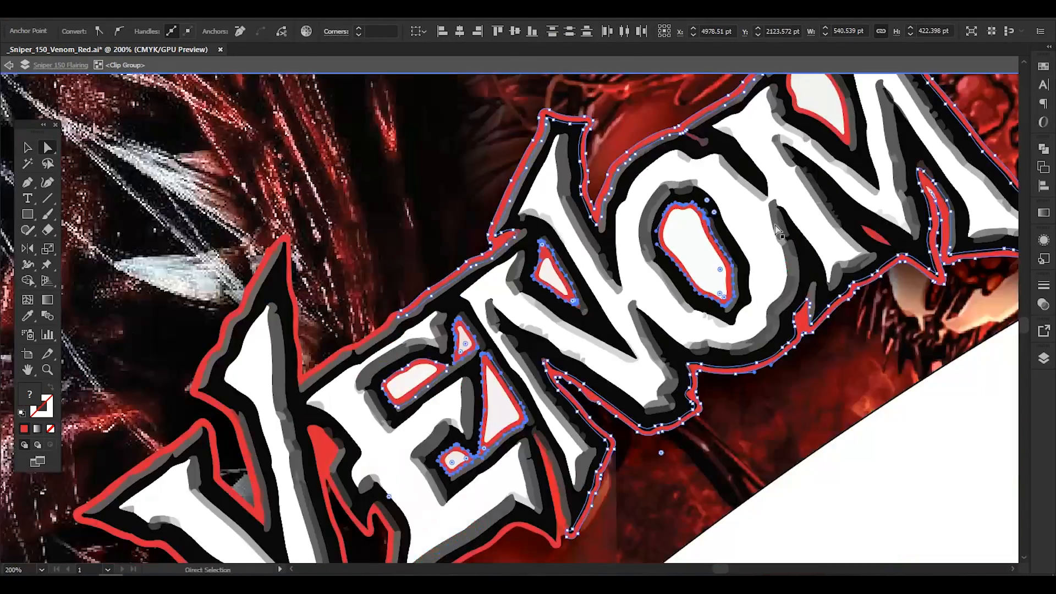
{"action": "left_click_drag", "start_coordinate": [683, 243], "coordinate": [590, 330]}
{"action": "left_click", "coordinate": [716, 212], "text": "shift"}
{"action": "left_click", "coordinate": [504, 394], "text": "shift"}
{"action": "left_click_drag", "start_coordinate": [611, 275], "coordinate": [568, 365]}
{"action": "left_click", "coordinate": [486, 346], "text": "shift"}
{"action": "left_click_drag", "start_coordinate": [485, 345], "coordinate": [360, 322]}
{"action": "left_click", "coordinate": [1043, 66]}
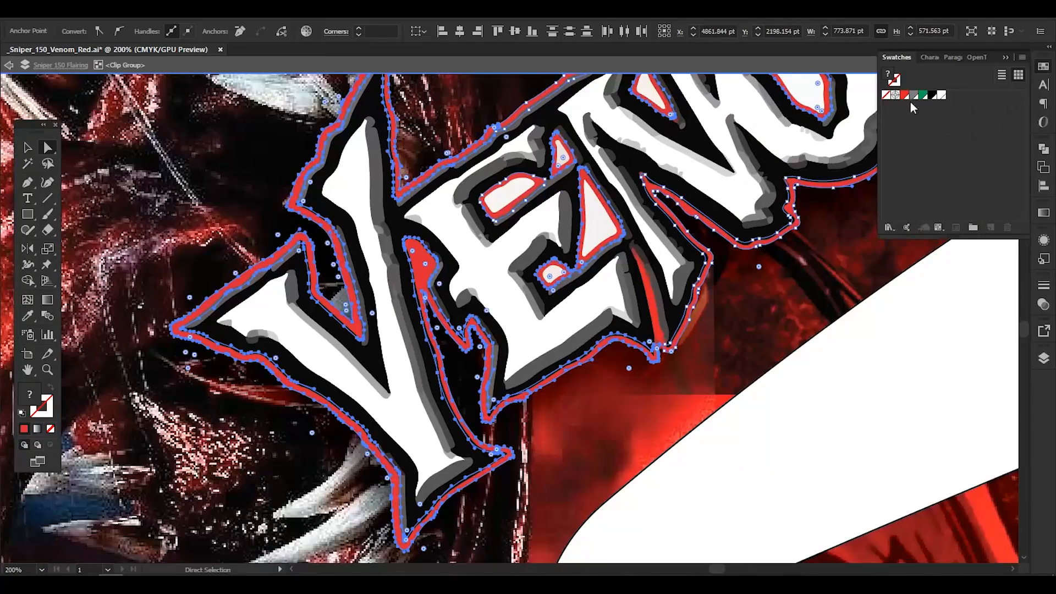
{"action": "scroll", "coordinate": [577, 281], "scroll_direction": "down", "scroll_amount": 3}
{"action": "key", "text": "v"}
{"action": "left_click", "coordinate": [710, 297]}
{"action": "left_click", "coordinate": [901, 334]}
{"action": "scroll", "coordinate": [884, 330], "scroll_direction": "down", "scroll_amount": 2}
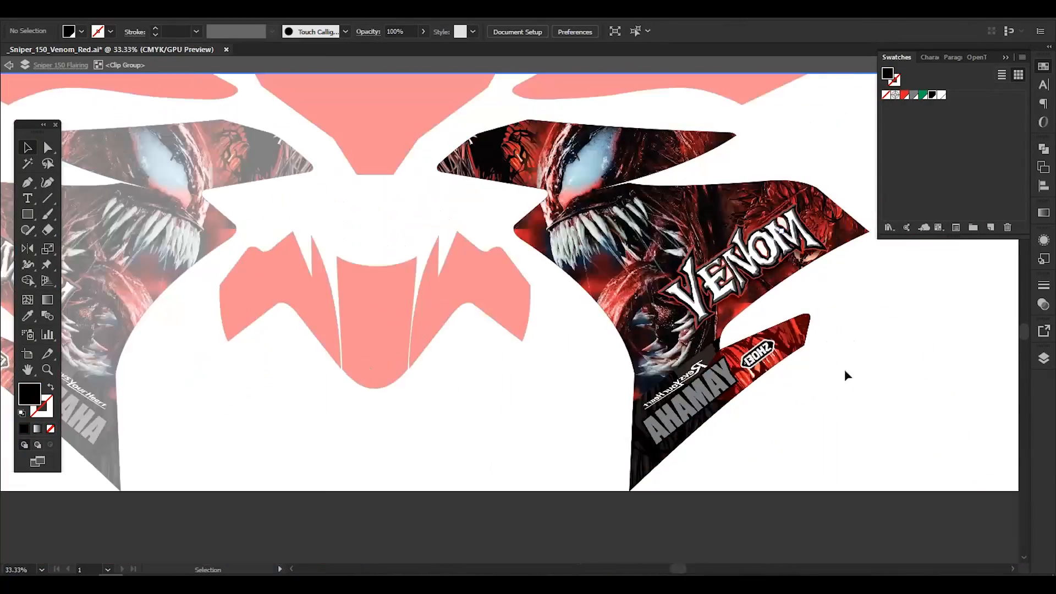
{"action": "double_click", "coordinate": [867, 364]}
- Isolate the original side panel's VENOM logo and recolour its red outlines and the light gap in the M with the red swatch
{"action": "scroll", "coordinate": [357, 292], "scroll_direction": "left", "scroll_amount": 5}
{"action": "double_click", "coordinate": [357, 293]}
{"action": "scroll", "coordinate": [323, 257], "scroll_direction": "up", "scroll_amount": 6}
{"action": "key", "text": "a"}
{"action": "left_click", "coordinate": [302, 246]}
{"action": "scroll", "coordinate": [410, 254], "scroll_direction": "down", "scroll_amount": 1}
{"action": "left_click", "coordinate": [517, 82], "text": "shift"}
{"action": "left_click_drag", "start_coordinate": [485, 146], "coordinate": [410, 247]}
{"action": "left_click", "coordinate": [410, 242], "text": "shift"}
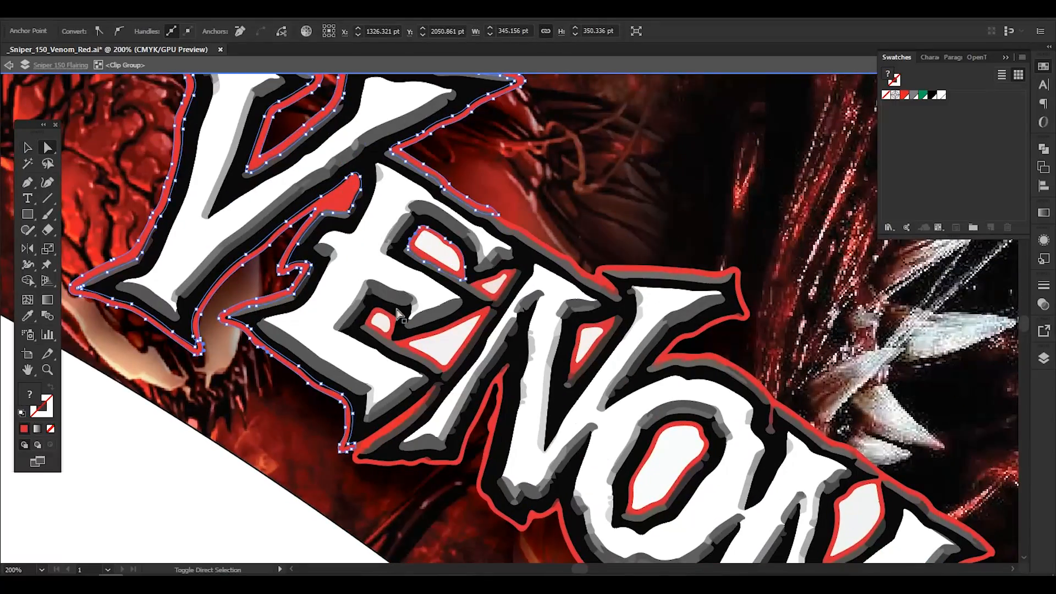
{"action": "left_click", "coordinate": [405, 416], "text": "shift"}
{"action": "left_click_drag", "start_coordinate": [404, 416], "coordinate": [302, 307]}
{"action": "left_click", "coordinate": [358, 347], "text": "shift"}
{"action": "left_click", "coordinate": [473, 257], "text": "shift"}
{"action": "left_click_drag", "start_coordinate": [473, 256], "coordinate": [330, 157]}
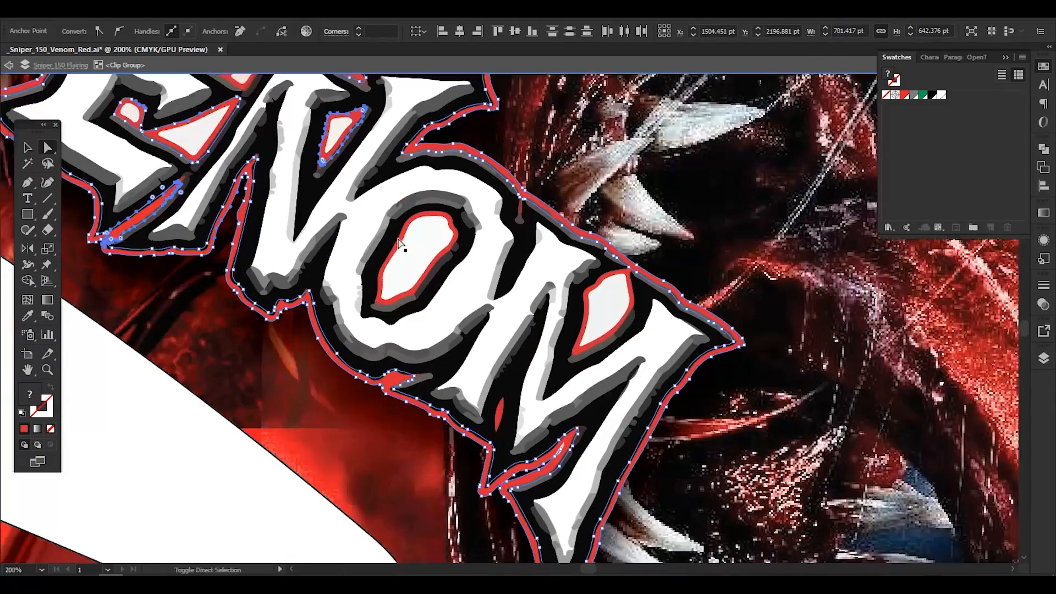
{"action": "left_click", "coordinate": [403, 248], "text": "shift"}
{"action": "left_click_drag", "start_coordinate": [542, 293], "coordinate": [412, 210]}
{"action": "scroll", "coordinate": [469, 257], "scroll_direction": "up", "scroll_amount": 2}
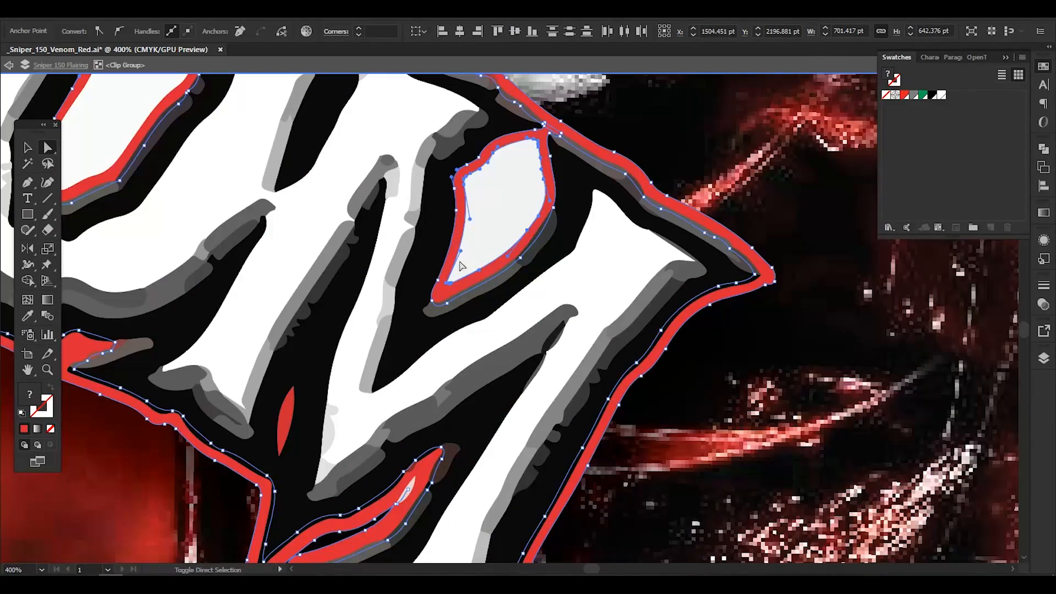
{"action": "key", "text": "ctrl+z"}
{"action": "scroll", "coordinate": [640, 310], "scroll_direction": "down", "scroll_amount": 4}
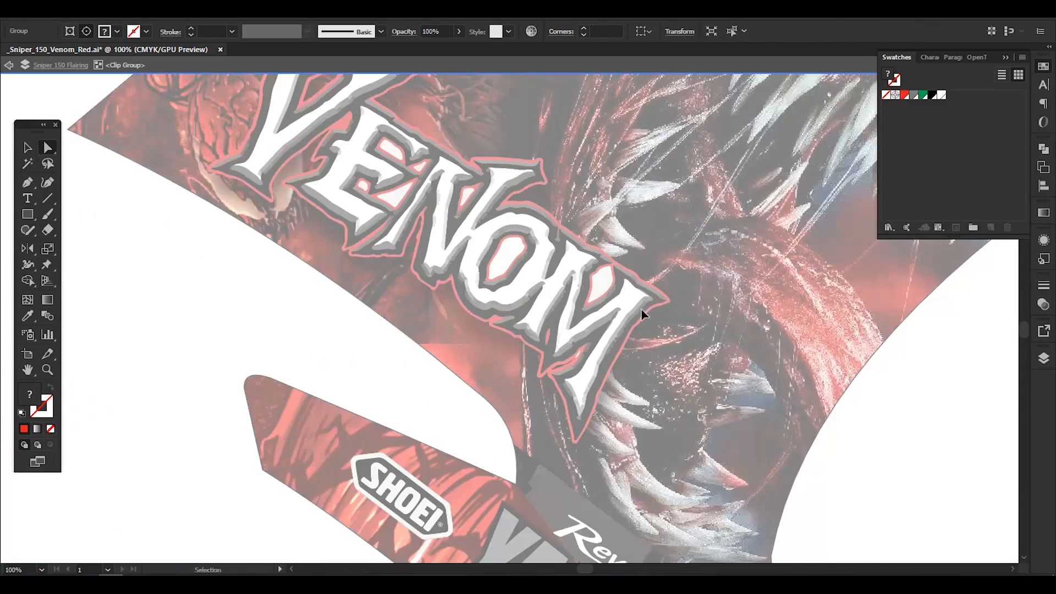
{"action": "key", "text": "ctrl+shift+z"}
{"action": "scroll", "coordinate": [600, 275], "scroll_direction": "up", "scroll_amount": 4}
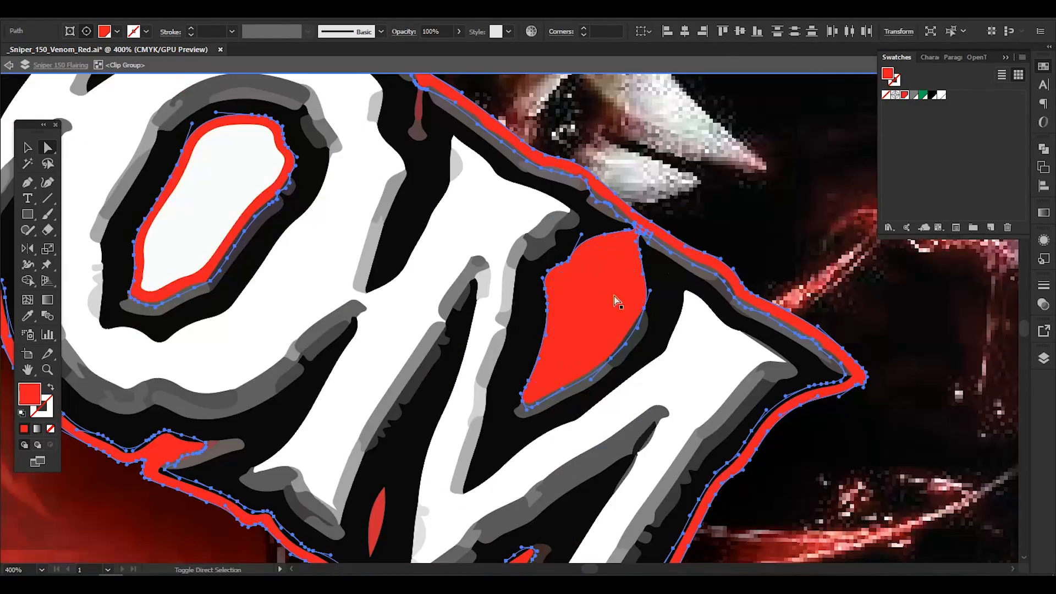
- Recolour the gap in the M of the original side panel's VENOM logo white and leave isolation mode
{"action": "scroll", "coordinate": [604, 300], "scroll_direction": "down", "scroll_amount": 2}
{"action": "left_click_drag", "start_coordinate": [628, 168], "coordinate": [656, 286]}
{"action": "left_click", "coordinate": [660, 286]}
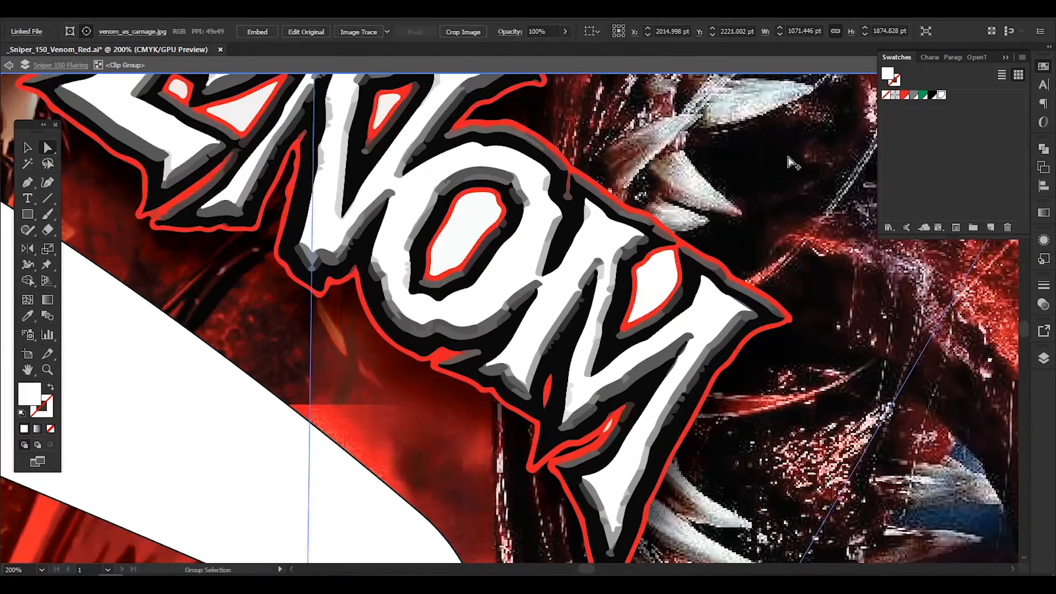
{"action": "scroll", "coordinate": [595, 172], "scroll_direction": "down", "scroll_amount": 4}
{"action": "key", "text": "Escape"}
{"action": "key", "text": "v"}
{"action": "key", "text": "ctrl+0"}
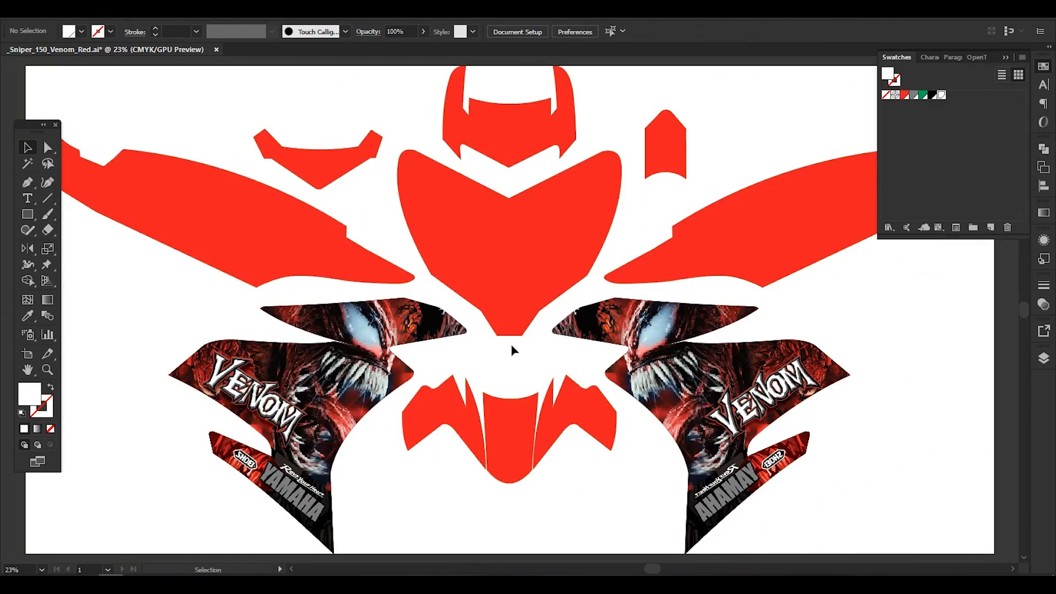
- Bring a red Carnage comic picture from the image folder into Illustrator and paste it inside the centre lower piece's clip group
{"action": "left_click_drag", "start_coordinate": [825, 326], "coordinate": [679, 340]}
{"action": "scroll", "coordinate": [405, 429], "scroll_direction": "up", "scroll_amount": 3}
{"action": "left_click_drag", "start_coordinate": [406, 429], "coordinate": [470, 400]}
{"action": "key", "text": "alt+Tab"}
{"action": "scroll", "coordinate": [507, 429], "scroll_direction": "up", "scroll_amount": 8}
{"action": "scroll", "coordinate": [534, 438], "scroll_direction": "down", "scroll_amount": 8}
{"action": "left_click_drag", "start_coordinate": [770, 304], "coordinate": [441, 320]}
{"action": "key", "text": "alt+Tab"}
{"action": "key", "text": "ctrl+x"}
{"action": "key", "text": "ctrl+v"}
{"action": "left_click_drag", "start_coordinate": [675, 409], "coordinate": [586, 360]}
{"action": "left_click", "coordinate": [516, 31]}
{"action": "left_click", "coordinate": [410, 54]}
- Try the Carnage figure from 30121-8-carnage-transparent-thumb.png inside the centre lower piece, scaled to about 270 pt, and delete it
{"action": "key", "text": "alt+Tab"}
{"action": "scroll", "coordinate": [413, 440], "scroll_direction": "down", "scroll_amount": 3}
{"action": "scroll", "coordinate": [299, 437], "scroll_direction": "up", "scroll_amount": 6}
{"action": "left_click", "coordinate": [241, 238]}
{"action": "left_click_drag", "start_coordinate": [943, 232], "coordinate": [446, 292]}
{"action": "key", "text": "alt+Tab"}
{"action": "scroll", "coordinate": [446, 287], "scroll_direction": "up", "scroll_amount": 2}
{"action": "left_click_drag", "start_coordinate": [515, 365], "coordinate": [698, 421]}
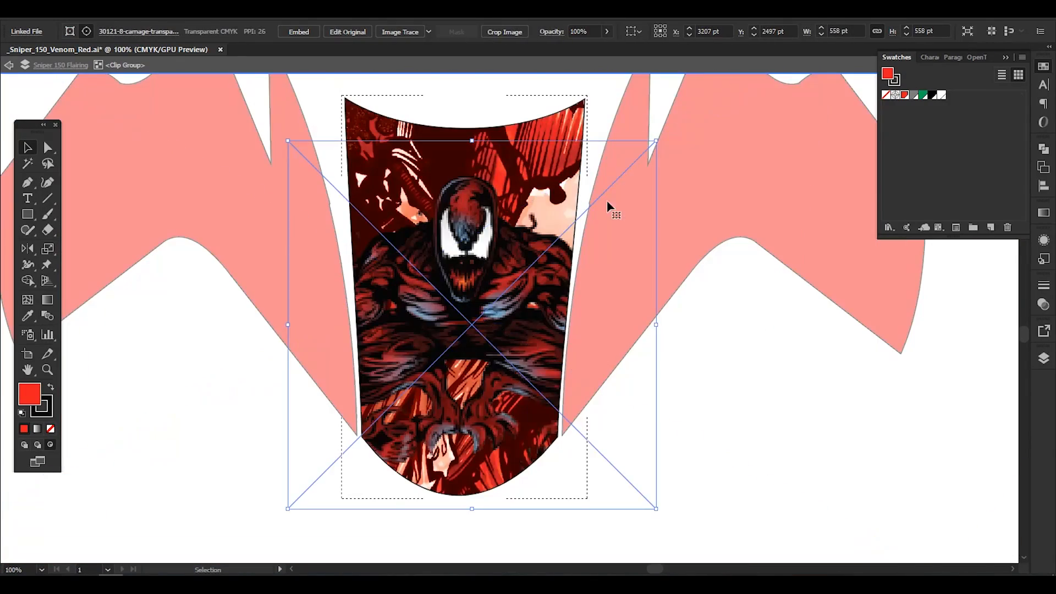
{"action": "left_click_drag", "start_coordinate": [656, 141], "coordinate": [551, 234]}
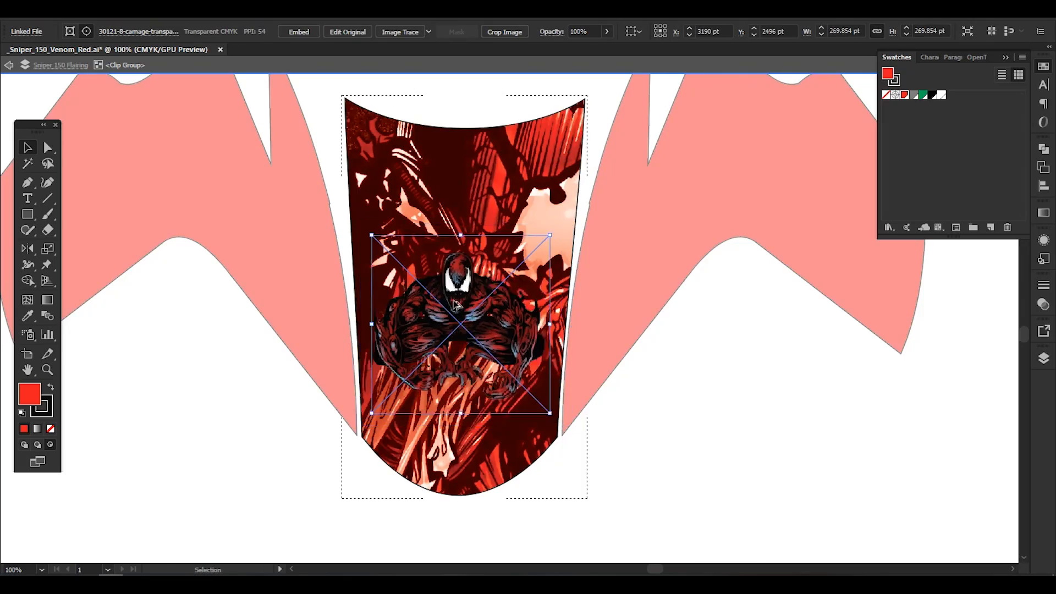
{"action": "key", "text": "Delete"}
{"action": "scroll", "coordinate": [498, 307], "scroll_direction": "down", "scroll_amount": 2}
{"action": "left_click_drag", "start_coordinate": [497, 308], "coordinate": [385, 315]}
{"action": "double_click", "coordinate": [649, 408]}
{"action": "double_click", "coordinate": [434, 402]}
{"action": "scroll", "coordinate": [433, 402], "scroll_direction": "up", "scroll_amount": 2}
{"action": "left_click_drag", "start_coordinate": [870, 402], "coordinate": [462, 349]}
{"action": "left_click", "coordinate": [462, 308]}
{"action": "key", "text": "o"}
{"action": "left_click_drag", "start_coordinate": [462, 308], "coordinate": [473, 269]}
{"action": "left_click", "coordinate": [363, 270]}
{"action": "key", "text": "o"}
{"action": "left_click_drag", "start_coordinate": [401, 275], "coordinate": [385, 320]}
{"action": "key", "text": "v"}
{"action": "left_click_drag", "start_coordinate": [618, 276], "coordinate": [477, 330]}
{"action": "left_click", "coordinate": [495, 269]}
{"action": "key", "text": "o"}
{"action": "left_click_drag", "start_coordinate": [511, 258], "coordinate": [523, 296]}
{"action": "key", "text": "v"}
{"action": "double_click", "coordinate": [599, 287]}
{"action": "scroll", "coordinate": [599, 287], "scroll_direction": "down", "scroll_amount": 3}
{"action": "left_click_drag", "start_coordinate": [486, 349], "coordinate": [360, 464]}
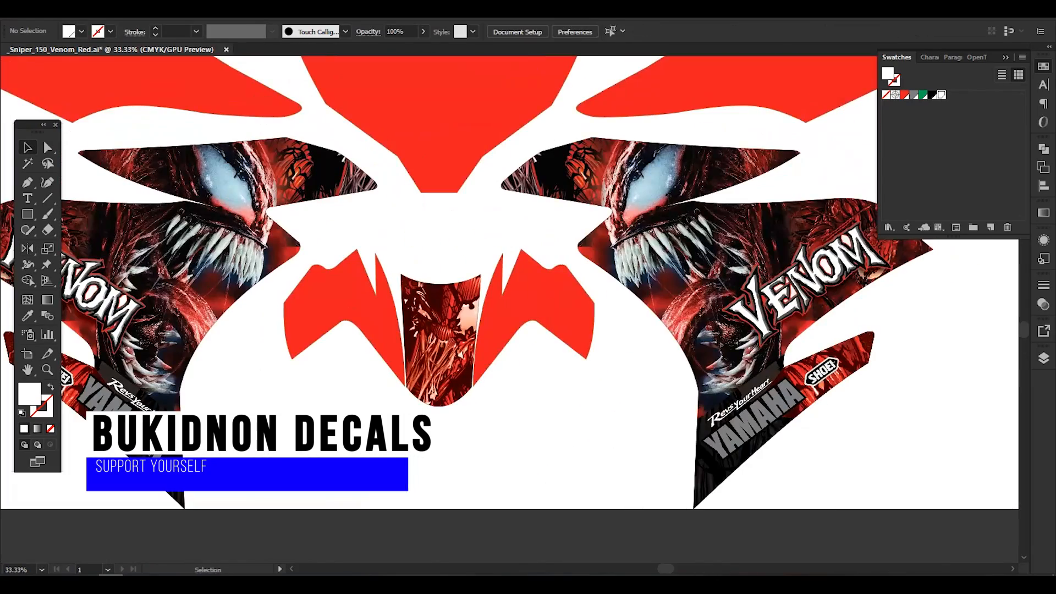
- Copy the centre piece's red comic picture and paste it in place inside the left lower wing piece's clip group
{"action": "scroll", "coordinate": [383, 351], "scroll_direction": "up", "scroll_amount": 1}
{"action": "double_click", "coordinate": [472, 333]}
{"action": "left_click_drag", "start_coordinate": [660, 392], "coordinate": [659, 393]}
{"action": "double_click", "coordinate": [543, 487]}
{"action": "double_click", "coordinate": [363, 316]}
{"action": "left_click", "coordinate": [50, 445]}
{"action": "key", "text": "ctrl+f"}
{"action": "key", "text": "ctrl+z"}
{"action": "key", "text": "ctrl+f"}
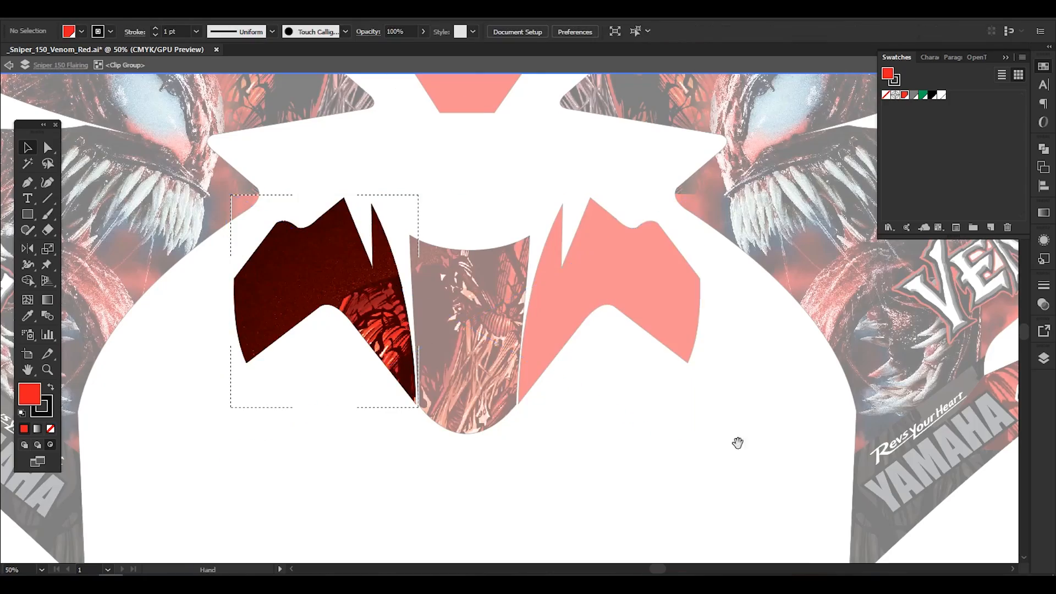
- Paste the same red comic picture in place inside the right lower wing piece's clip group and leave isolation mode
{"action": "left_click_drag", "start_coordinate": [731, 443], "coordinate": [698, 435]}
{"action": "double_click", "coordinate": [698, 435]}
{"action": "double_click", "coordinate": [556, 305]}
{"action": "key", "text": "ctrl+f"}
{"action": "key", "text": "ctrl+z"}
{"action": "left_click", "coordinate": [50, 445]}
{"action": "key", "text": "ctrl+f"}
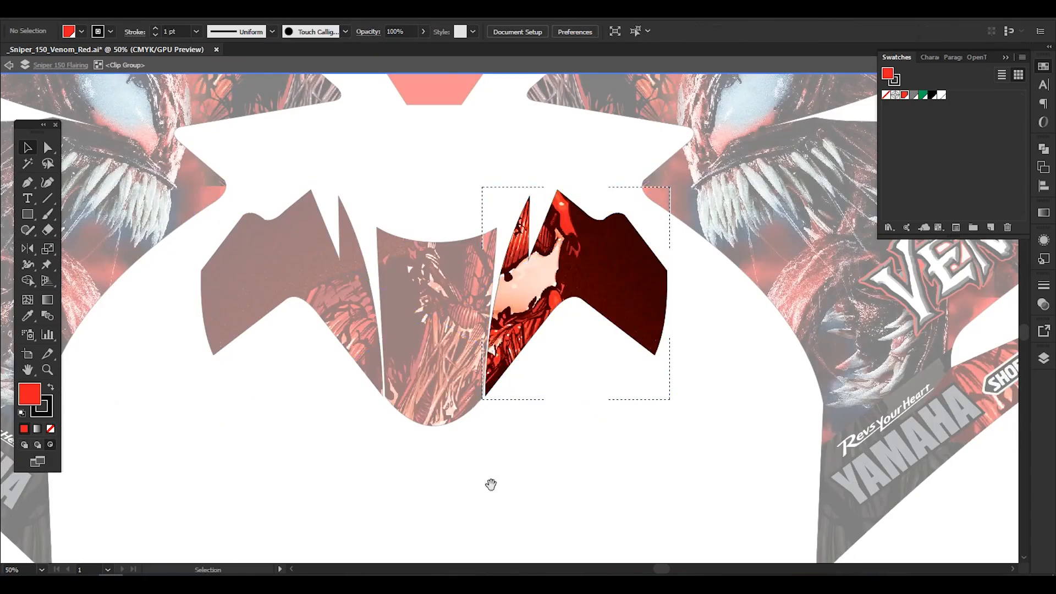
{"action": "double_click", "coordinate": [622, 483]}
- Switch to File Explorer and browse to the _LOGO folder under MOTOR STICKER for a Yamaha emblem
{"action": "left_click_drag", "start_coordinate": [388, 485], "coordinate": [438, 461]}
{"action": "left_click_drag", "start_coordinate": [348, 308], "coordinate": [399, 394]}
{"action": "key", "text": "alt+Tab"}
{"action": "scroll", "coordinate": [659, 355], "scroll_direction": "up", "scroll_amount": 5}
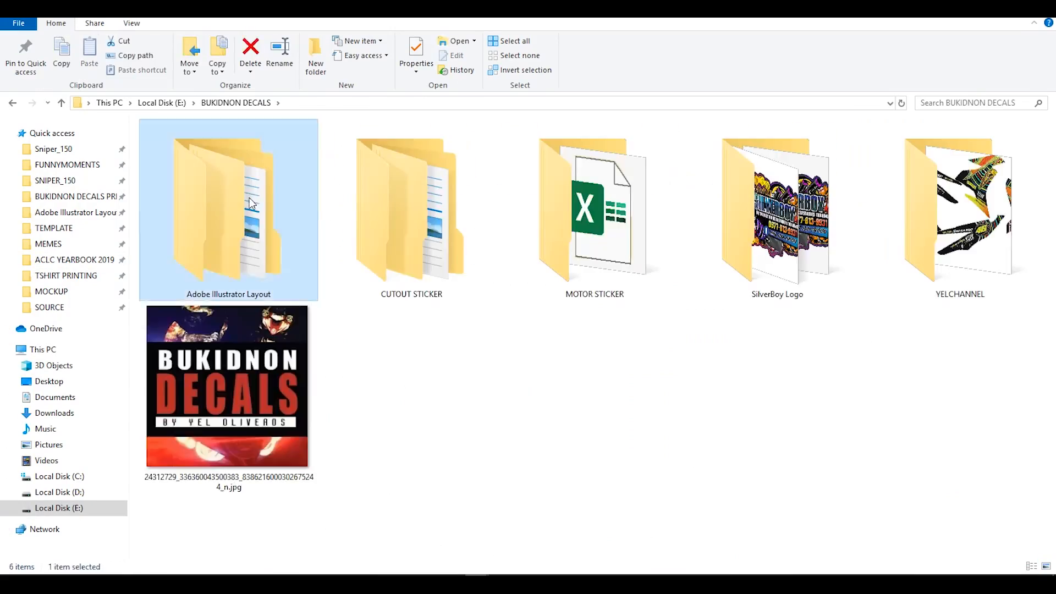
{"action": "double_click", "coordinate": [412, 209]}
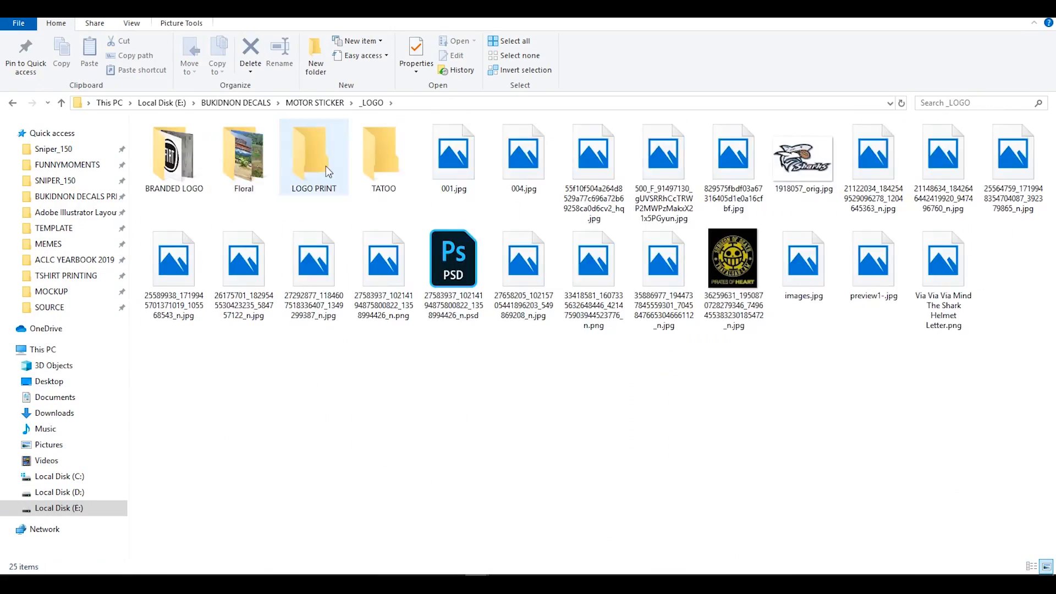
{"action": "double_click", "coordinate": [303, 110]}
- Place the round Yamaha tuning-fork emblem at the lower tip of the centre piece and scale it to fit
{"action": "left_click_drag", "start_coordinate": [523, 346], "coordinate": [532, 396]}
{"action": "scroll", "coordinate": [563, 409], "scroll_direction": "up", "scroll_amount": 3}
{"action": "left_click_drag", "start_coordinate": [577, 257], "coordinate": [604, 231]}
{"action": "scroll", "coordinate": [610, 220], "scroll_direction": "down", "scroll_amount": 2}
{"action": "scroll", "coordinate": [611, 220], "scroll_direction": "up", "scroll_amount": 1}
{"action": "left_click_drag", "start_coordinate": [524, 320], "coordinate": [523, 369]}
{"action": "left_click_drag", "start_coordinate": [610, 455], "coordinate": [581, 426]}
{"action": "left_click_drag", "start_coordinate": [533, 363], "coordinate": [533, 382]}
{"action": "left_click", "coordinate": [676, 419]}
{"action": "scroll", "coordinate": [676, 420], "scroll_direction": "down", "scroll_amount": 3}
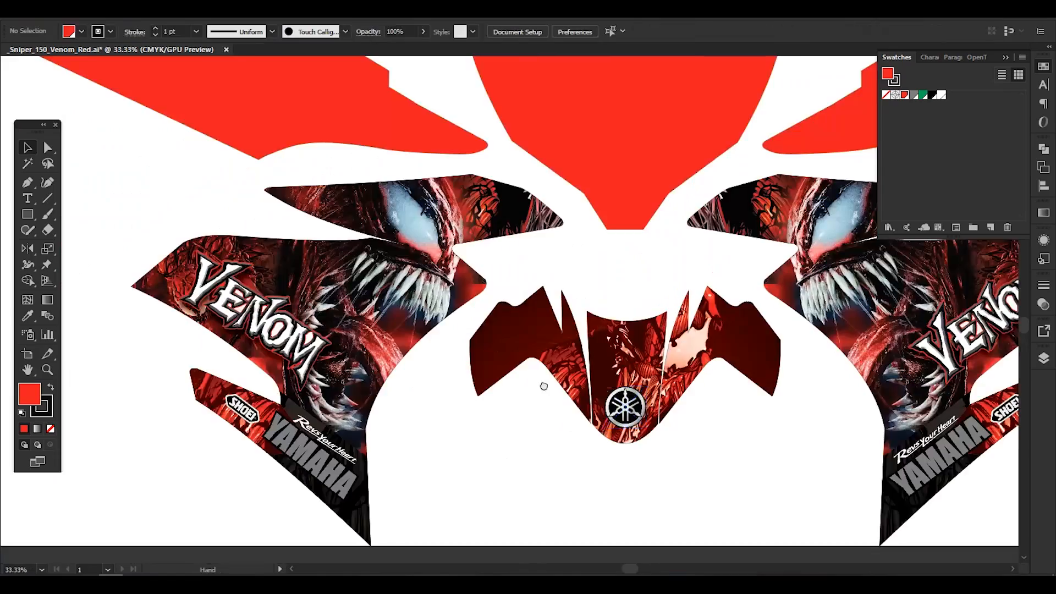
- Look through the _Sniper_150_Venom image folder for another picture for the lower wing pieces
{"action": "left_click_drag", "start_coordinate": [792, 458], "coordinate": [654, 450]}
{"action": "scroll", "coordinate": [406, 332], "scroll_direction": "up", "scroll_amount": 2}
{"action": "left_click_drag", "start_coordinate": [405, 332], "coordinate": [338, 248]}
{"action": "left_click", "coordinate": [533, 381]}
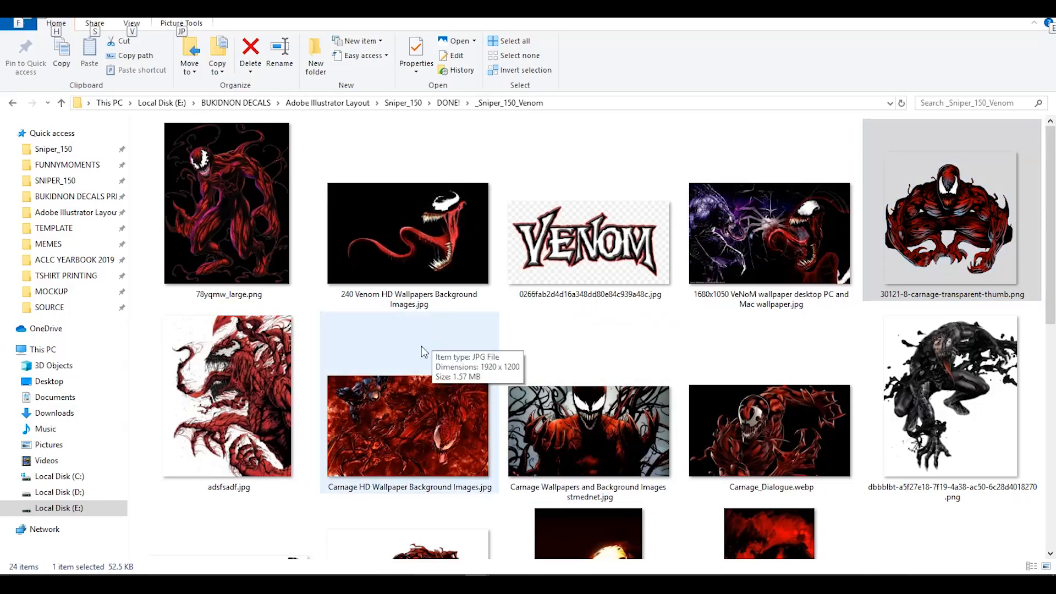
{"action": "key", "text": "alt+Tab"}
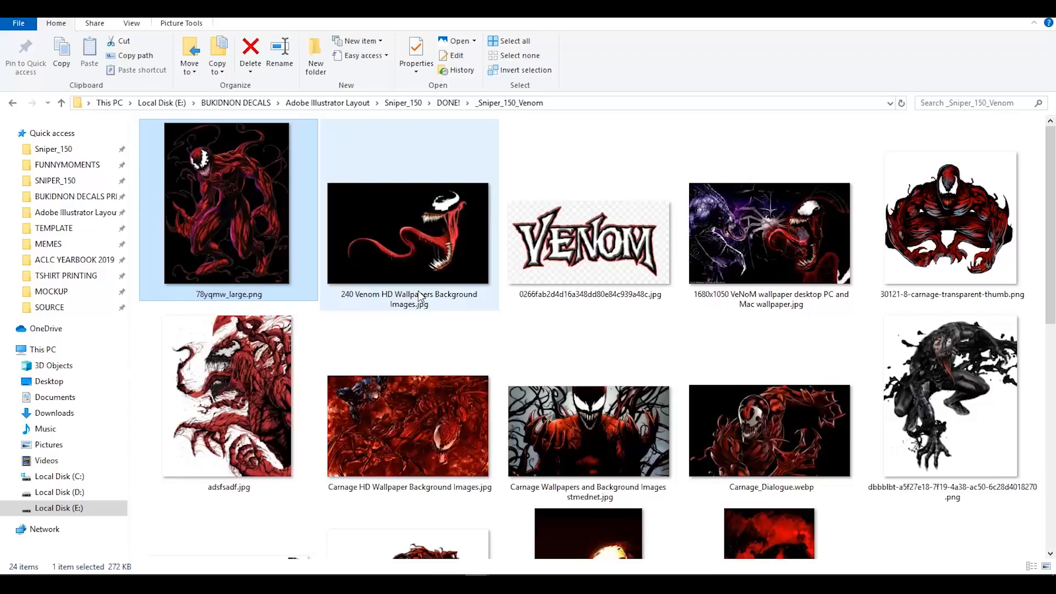
{"action": "scroll", "coordinate": [419, 297], "scroll_direction": "down", "scroll_amount": 5}
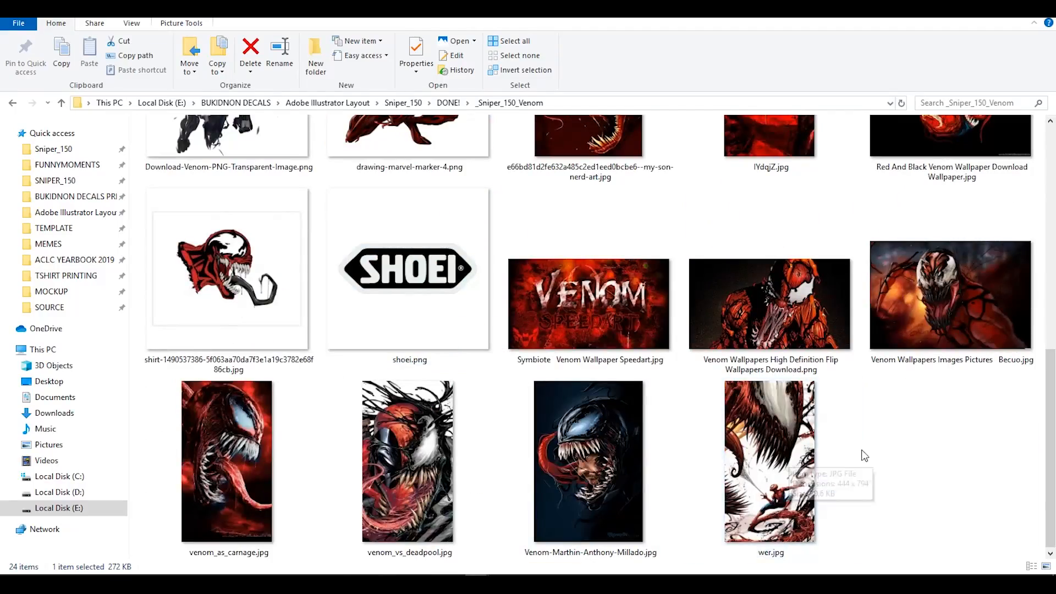
{"action": "scroll", "coordinate": [877, 448], "scroll_direction": "up", "scroll_amount": 5}
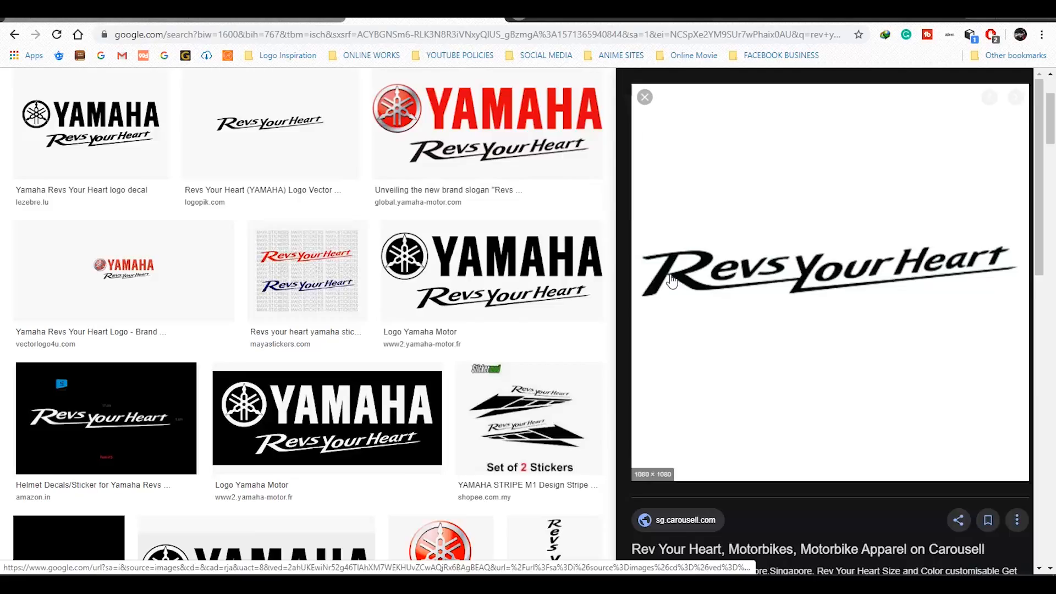
- Switch to the browser, search Google Images for "venom logo" and browse the results for a usable emblem
{"action": "type", "text": "venom logo"}
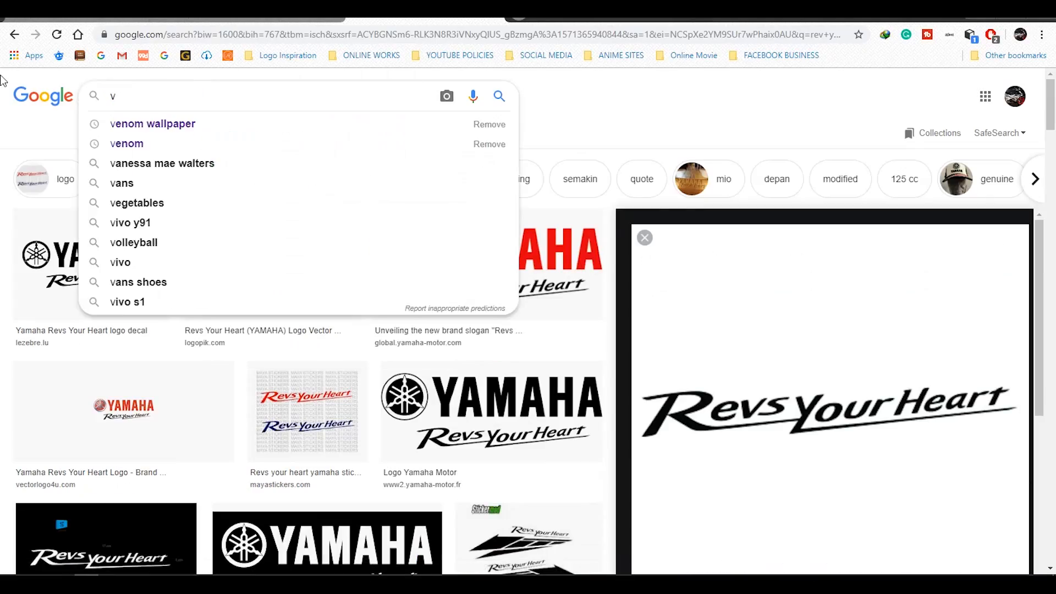
{"action": "key", "text": "Return"}
{"action": "scroll", "coordinate": [172, 279], "scroll_direction": "down", "scroll_amount": 7}
{"action": "left_click", "coordinate": [83, 198]}
{"action": "scroll", "coordinate": [102, 266], "scroll_direction": "up", "scroll_amount": 4}
{"action": "scroll", "coordinate": [102, 266], "scroll_direction": "down", "scroll_amount": 7}
{"action": "scroll", "coordinate": [247, 435], "scroll_direction": "down", "scroll_amount": 5}
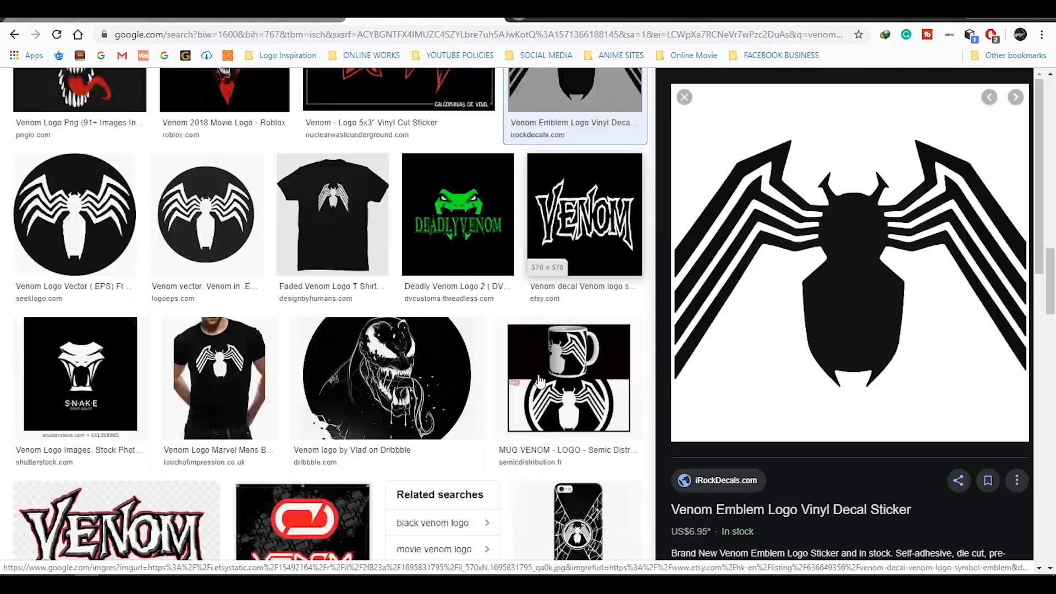
{"action": "scroll", "coordinate": [354, 405], "scroll_direction": "down", "scroll_amount": 5}
{"action": "scroll", "coordinate": [369, 406], "scroll_direction": "up", "scroll_amount": 5}
{"action": "scroll", "coordinate": [370, 405], "scroll_direction": "down", "scroll_amount": 14}
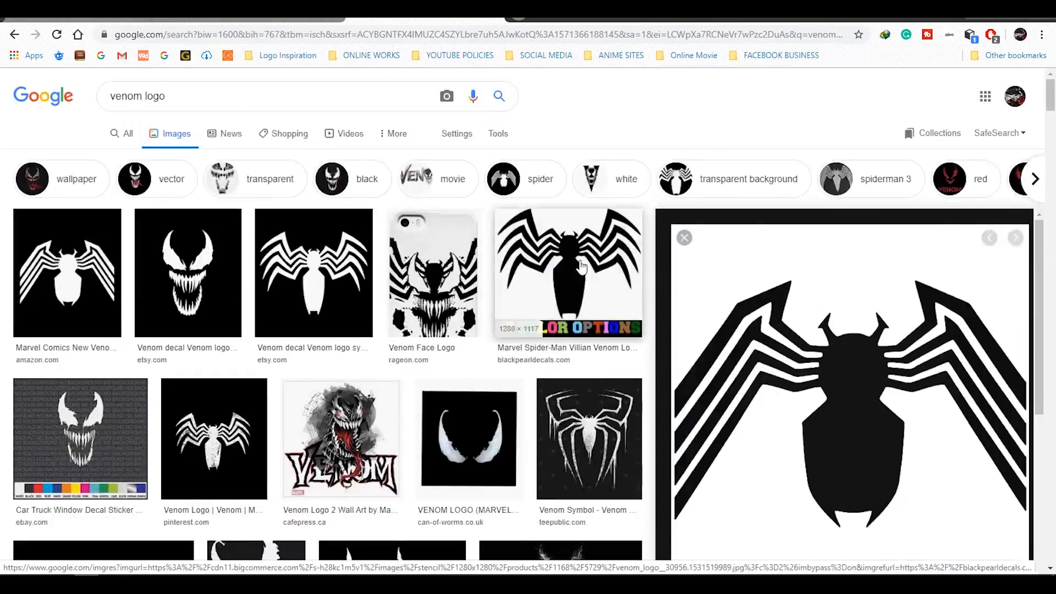
- Preview several Venom logo results and copy the black spider emblem picture from the blackpearldecals.com result
{"action": "scroll", "coordinate": [583, 267], "scroll_direction": "down", "scroll_amount": 3}
{"action": "left_click", "coordinate": [433, 137]}
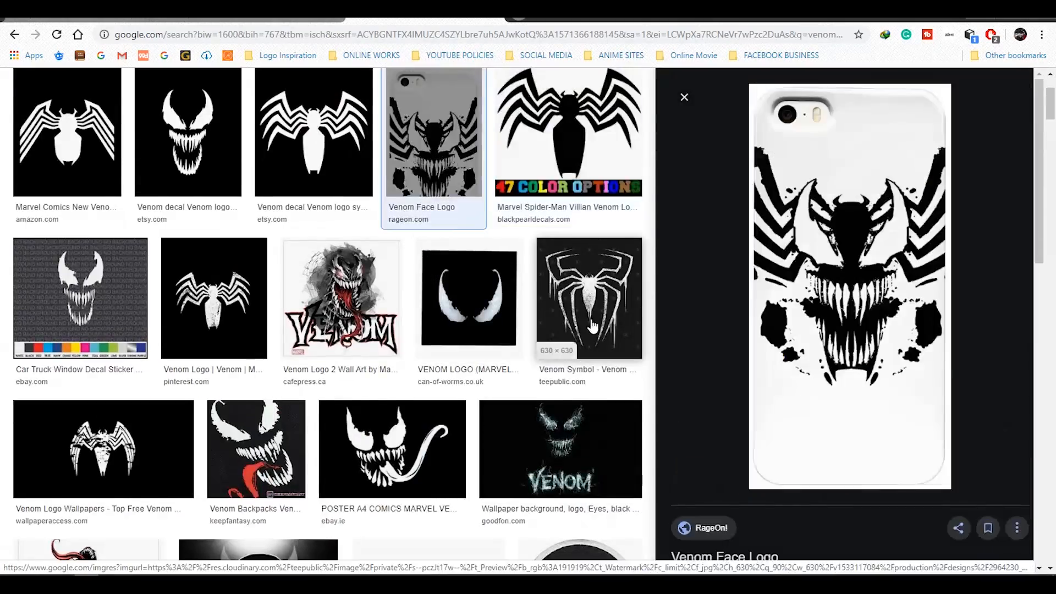
{"action": "left_click", "coordinate": [385, 333]}
{"action": "left_click", "coordinate": [569, 132]}
{"action": "right_click", "coordinate": [863, 168]}
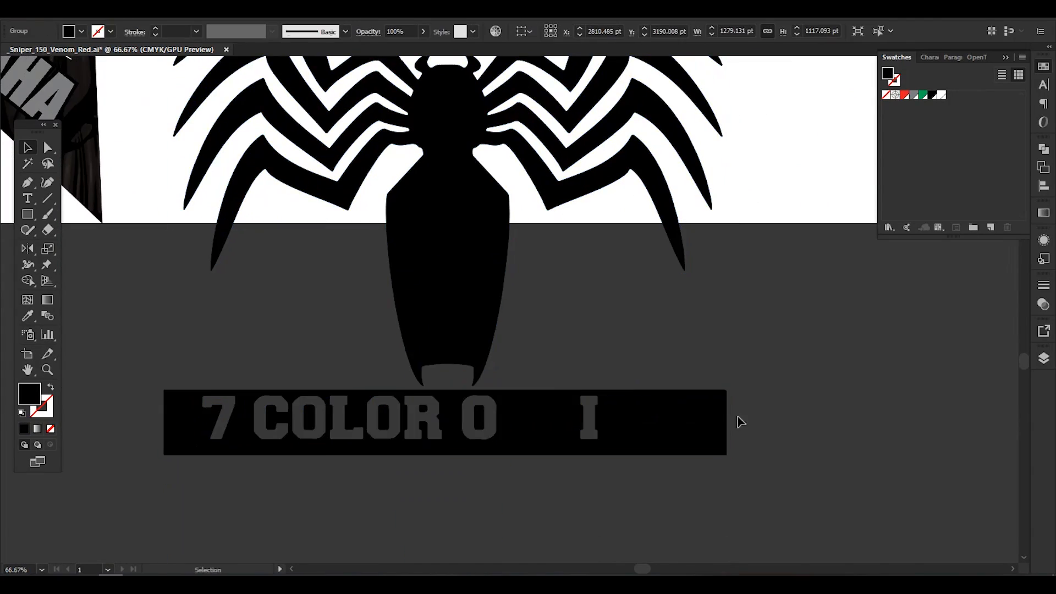
- Strip the caption band from the traced spider emblem, then place it white, enlarged and rotated inside the left lower wing piece
{"action": "left_click", "coordinate": [437, 472]}
{"action": "key", "text": "ctrl+minus"}
{"action": "key", "text": "ctrl+minus"}
{"action": "left_click", "coordinate": [495, 373]}
{"action": "left_click_drag", "start_coordinate": [590, 236], "coordinate": [436, 356]}
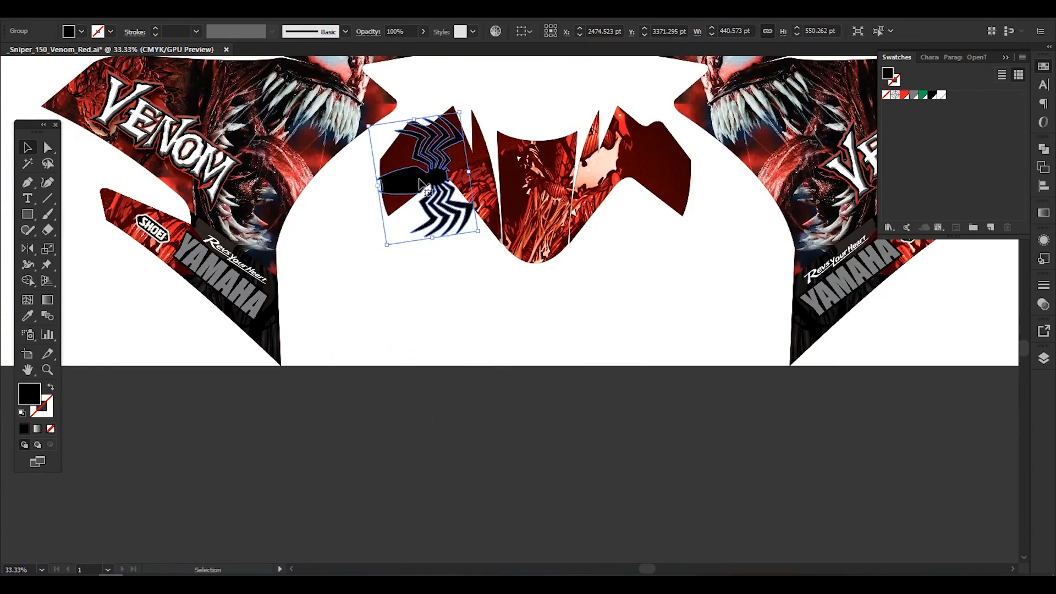
{"action": "left_click_drag", "start_coordinate": [419, 181], "coordinate": [420, 183]}
{"action": "key", "text": "ctrl+plus"}
{"action": "key", "text": "ctrl+plus"}
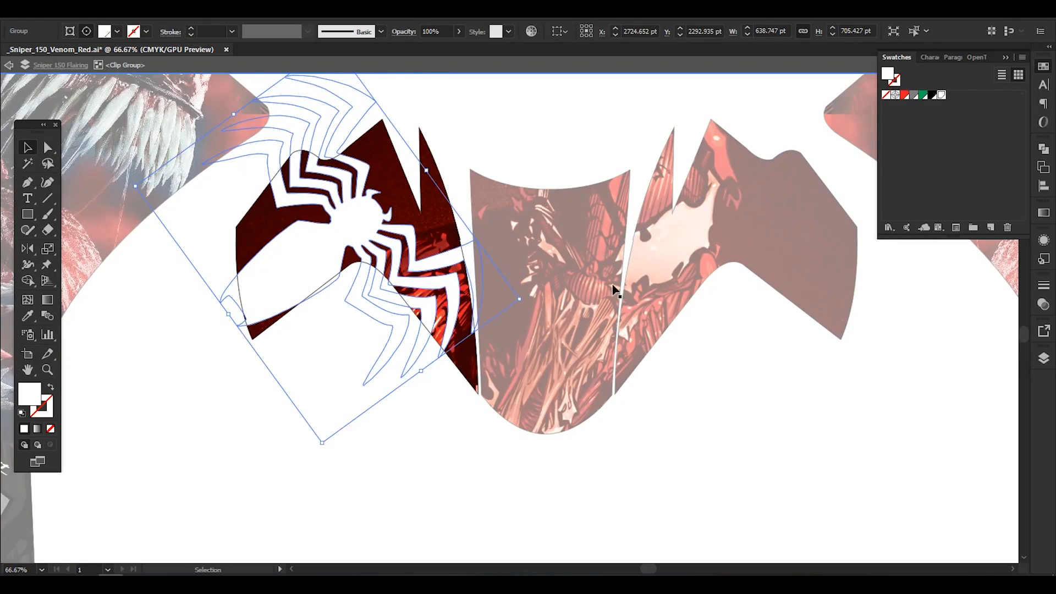
{"action": "key", "text": "o"}
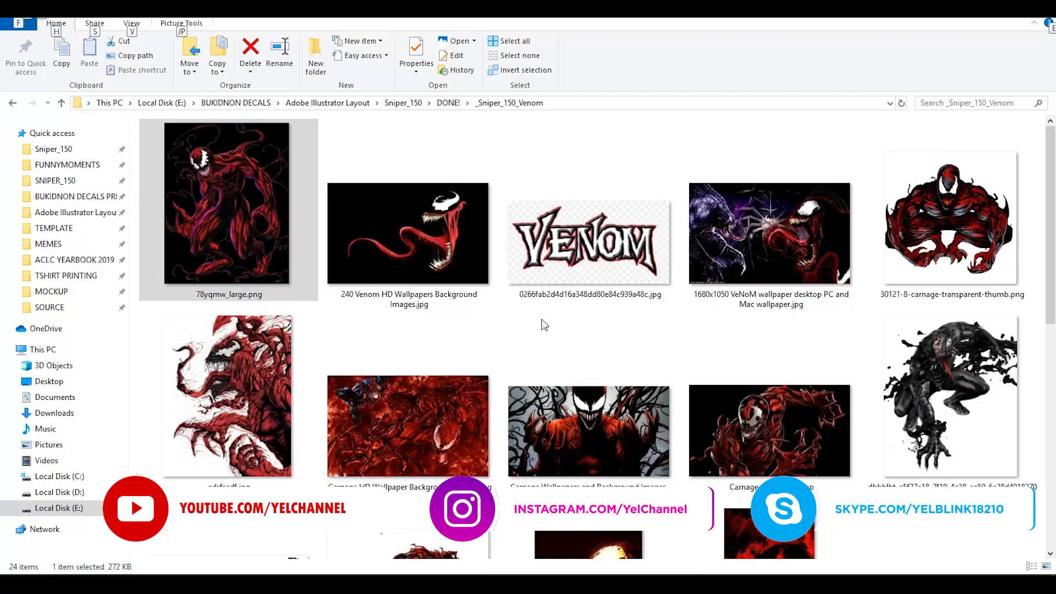
- Place Venom Wallpapers Images Pictures Becuo.jpg inside the left lower wing piece, then scale, reflect and rotate it to fill the shape
{"action": "left_click", "coordinate": [635, 428]}
{"action": "scroll", "coordinate": [635, 428], "scroll_direction": "down", "scroll_amount": 10}
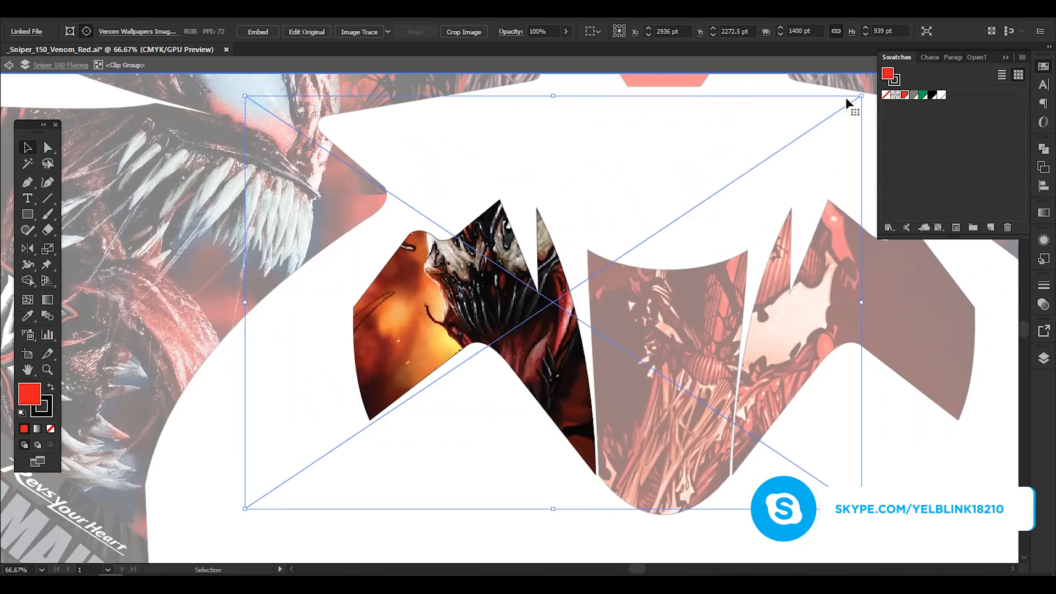
{"action": "left_click_drag", "start_coordinate": [854, 104], "coordinate": [597, 263]}
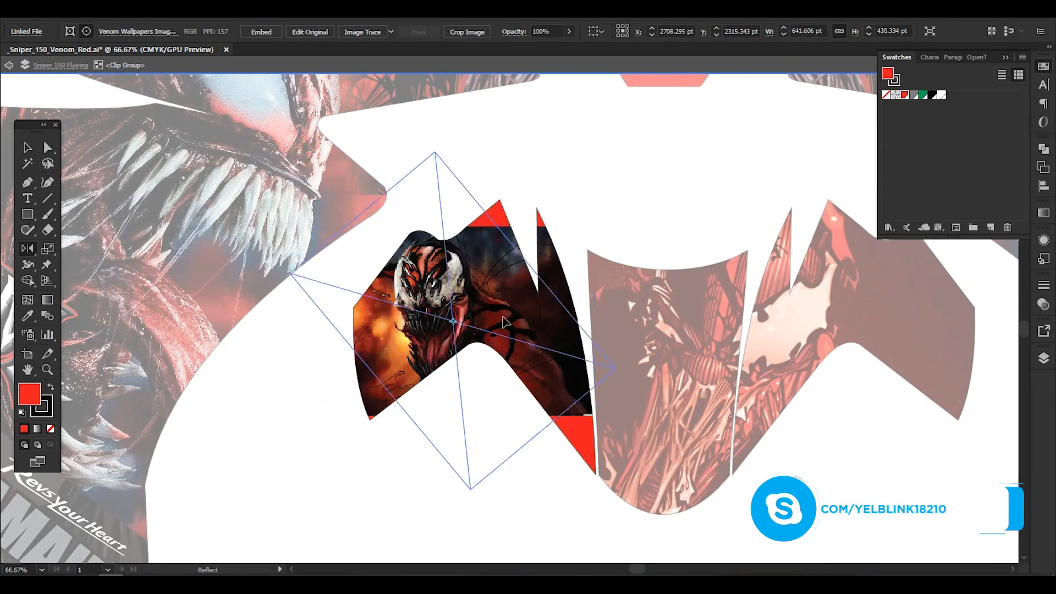
{"action": "left_click_drag", "start_coordinate": [443, 293], "coordinate": [468, 292]}
{"action": "key", "text": "v"}
{"action": "left_click_drag", "start_coordinate": [618, 372], "coordinate": [606, 399]}
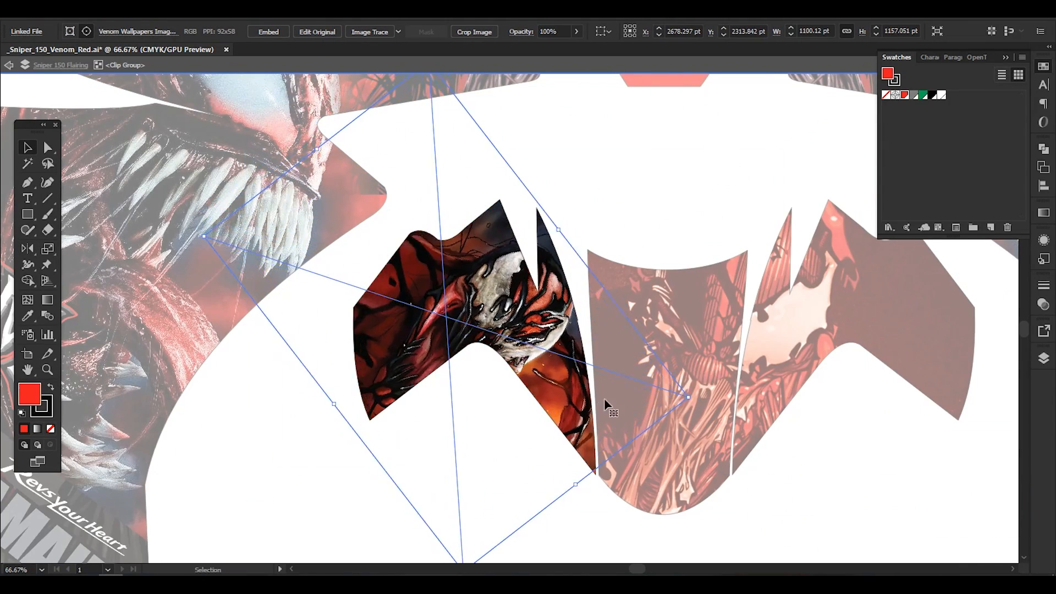
{"action": "key", "text": "ctrl+minus"}
{"action": "key", "text": "ctrl+minus"}
{"action": "double_click", "coordinate": [521, 435]}
- Delete the right lower wing piece and replace it with a mirrored copy of the left one
{"action": "left_click_drag", "start_coordinate": [428, 344], "coordinate": [423, 375]}
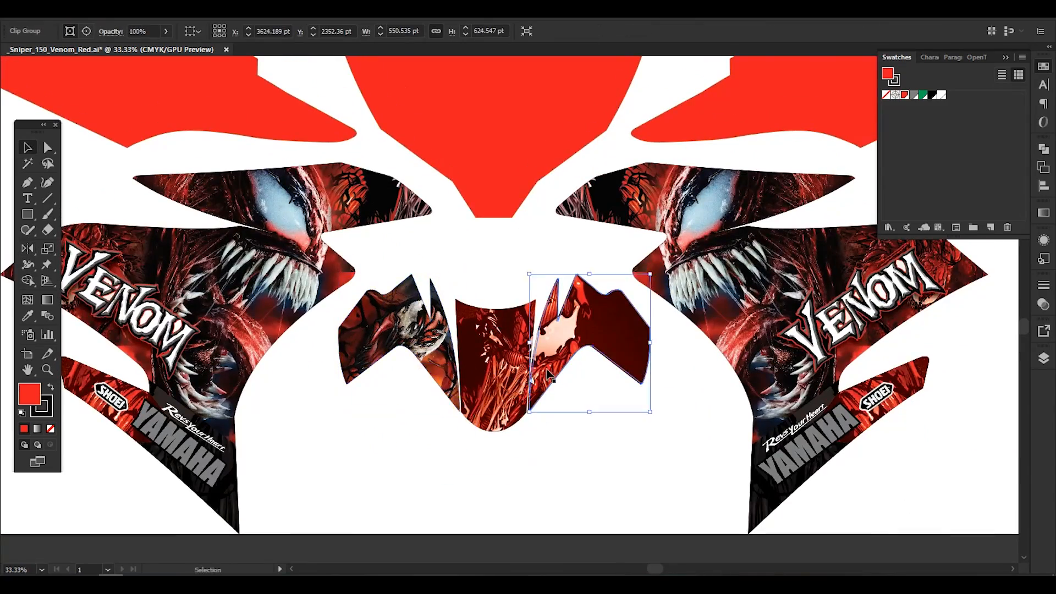
{"action": "key", "text": "ctrl+plus"}
{"action": "key", "text": "ctrl+plus"}
{"action": "key", "text": "Delete"}
{"action": "left_click_drag", "start_coordinate": [646, 498], "coordinate": [691, 462]}
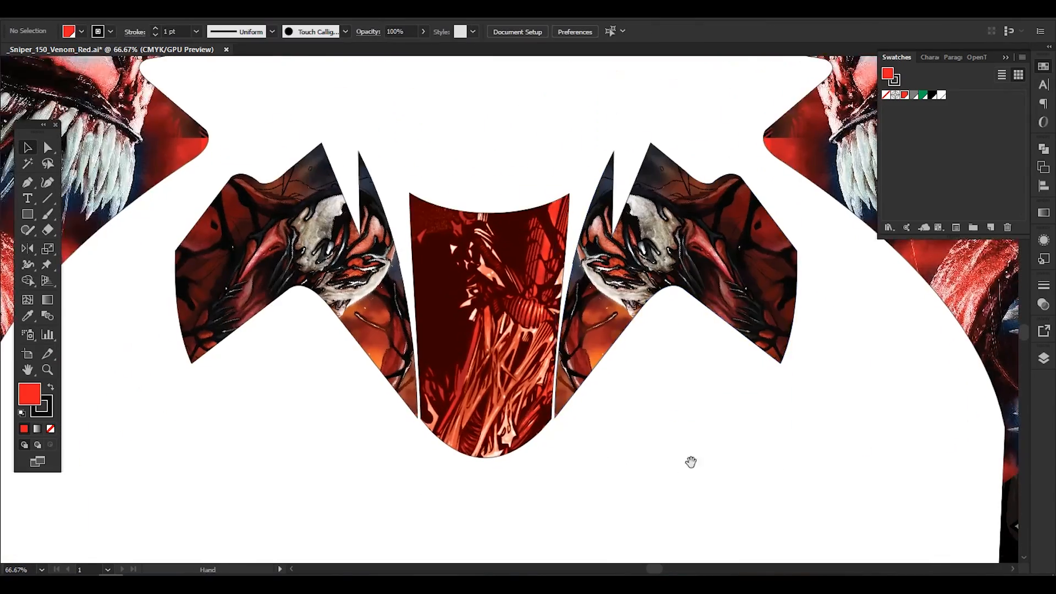
- Bring Red And Black Venom Wallpaper Download Wallpaper.jpg from the image folder and paste it inside the centre lower piece's clip group
{"action": "left_click_drag", "start_coordinate": [419, 414], "coordinate": [338, 351]}
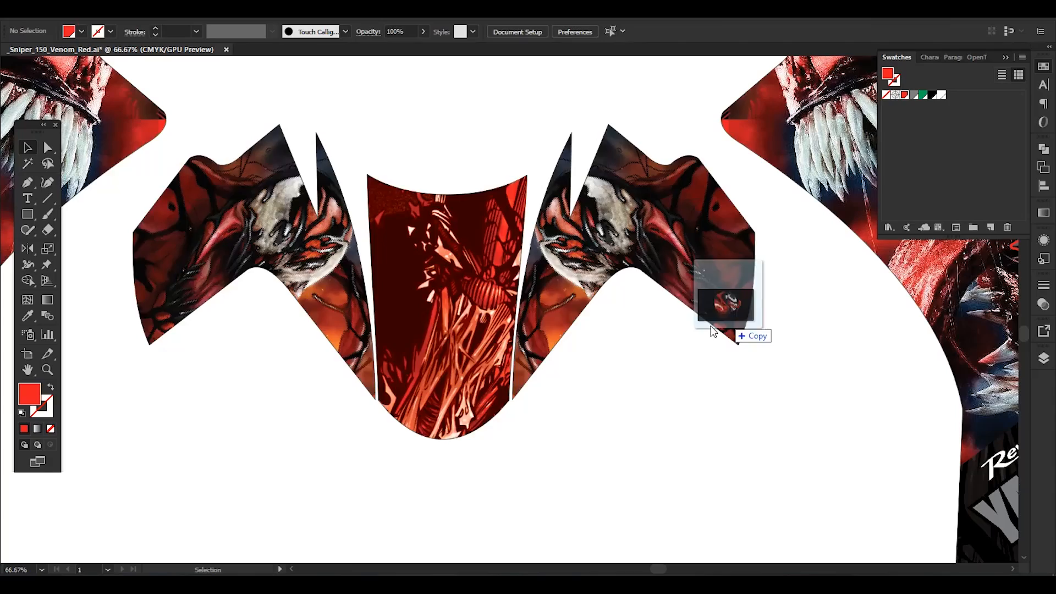
{"action": "left_click_drag", "start_coordinate": [714, 325], "coordinate": [477, 344]}
{"action": "key", "text": "ctrl+x"}
{"action": "double_click", "coordinate": [446, 275]}
{"action": "key", "text": "ctrl+f"}
- Scale and position the red and black Venom picture to cover the centre lower piece, leave isolation mode and save the document
{"action": "left_click_drag", "start_coordinate": [829, 146], "coordinate": [695, 220]}
{"action": "left_click_drag", "start_coordinate": [592, 338], "coordinate": [585, 316]}
{"action": "left_click_drag", "start_coordinate": [689, 199], "coordinate": [667, 212]}
{"action": "left_click_drag", "start_coordinate": [620, 345], "coordinate": [595, 343]}
{"action": "left_click_drag", "start_coordinate": [642, 212], "coordinate": [591, 239]}
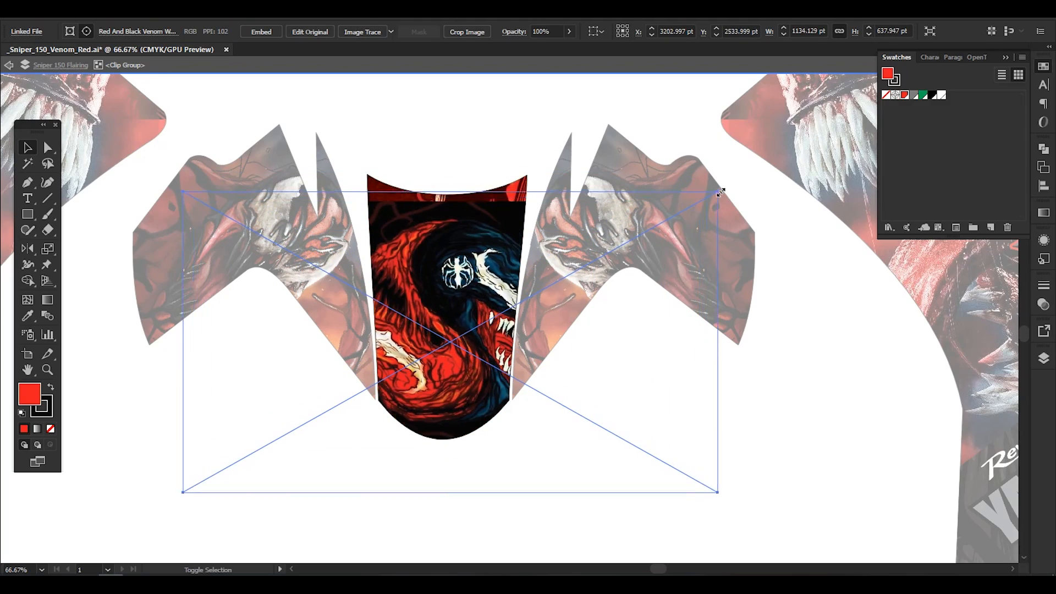
{"action": "left_click", "coordinate": [658, 322]}
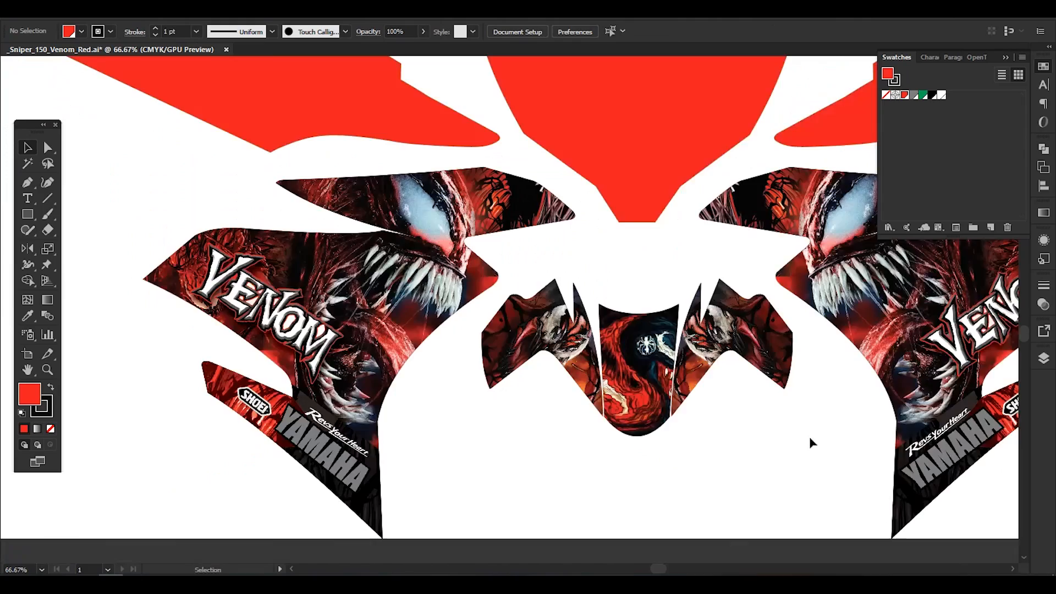
{"action": "key", "text": "ctrl+0"}
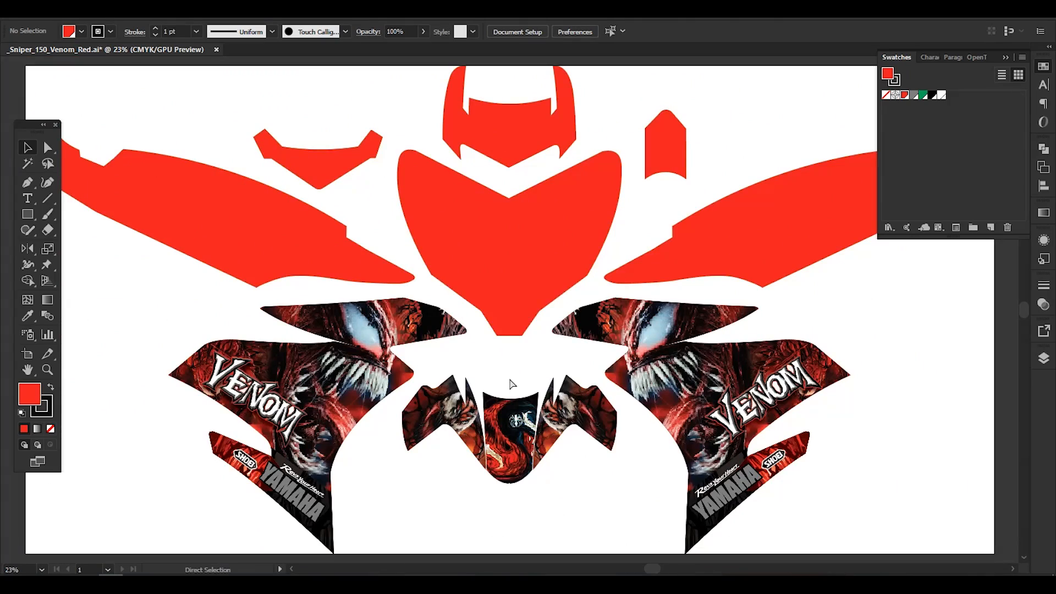
{"action": "key", "text": "ctrl+s"}
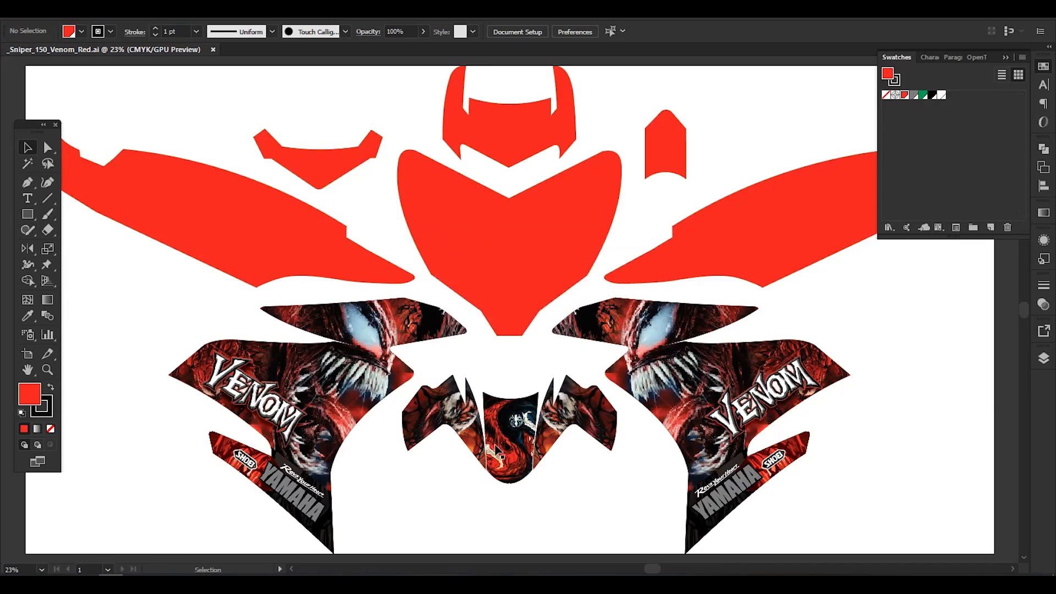
- Try bringing a picture from the image folder into the clip group of the right upper side fairing
{"action": "key", "text": "alt+Tab"}
{"action": "scroll", "coordinate": [490, 438], "scroll_direction": "down", "scroll_amount": 2}
{"action": "left_click", "coordinate": [478, 429]}
{"action": "scroll", "coordinate": [500, 441], "scroll_direction": "up", "scroll_amount": 4}
{"action": "left_click", "coordinate": [605, 462]}
{"action": "key", "text": "alt+Tab"}
{"action": "key", "text": "alt+Tab"}
{"action": "key", "text": "ctrl+c"}
{"action": "key", "text": "alt+Tab"}
{"action": "key", "text": "ctrl+v"}
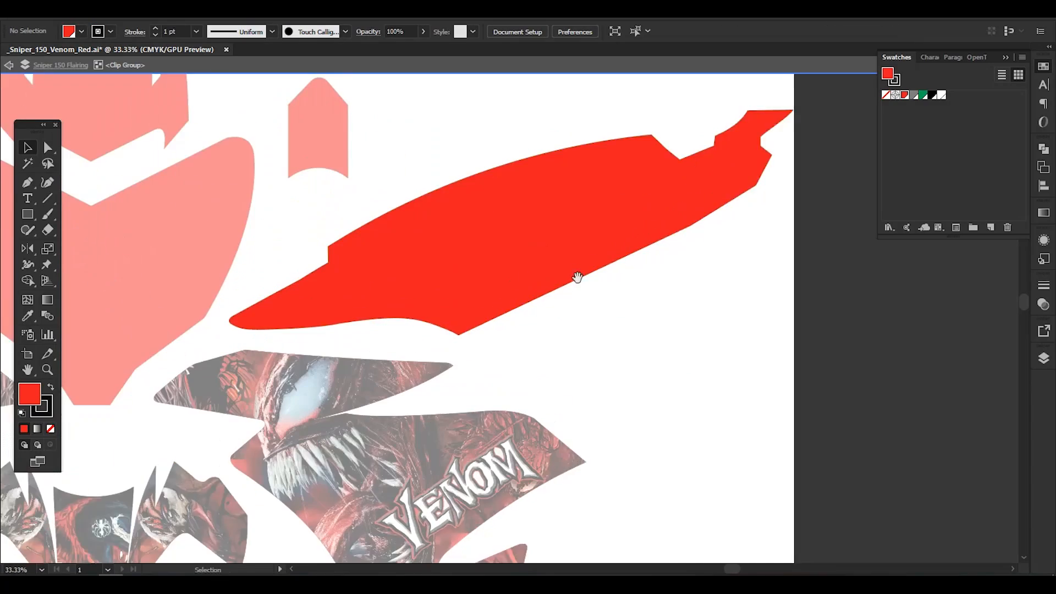
{"action": "left_click_drag", "start_coordinate": [578, 278], "coordinate": [579, 311]}
{"action": "key", "text": "ctrl+f"}
- Try scaling, rotating and blending the placed picture over the right upper side fairing, and delete it
{"action": "left_click_drag", "start_coordinate": [746, 364], "coordinate": [929, 349]}
{"action": "left_click_drag", "start_coordinate": [854, 294], "coordinate": [802, 281]}
{"action": "left_click_drag", "start_coordinate": [875, 333], "coordinate": [827, 320]}
{"action": "left_click_drag", "start_coordinate": [686, 282], "coordinate": [665, 280]}
{"action": "left_click_drag", "start_coordinate": [809, 318], "coordinate": [780, 309]}
{"action": "mouse_move", "coordinate": [720, 293]}
{"action": "left_mouse_down"}
{"action": "mouse_move", "coordinate": [762, 270]}
{"action": "mouse_move", "coordinate": [735, 281]}
{"action": "left_mouse_up"}
{"action": "left_click_drag", "start_coordinate": [812, 310], "coordinate": [818, 292]}
{"action": "left_click_drag", "start_coordinate": [745, 274], "coordinate": [773, 253]}
{"action": "left_click_drag", "start_coordinate": [838, 260], "coordinate": [789, 255]}
{"action": "left_click", "coordinate": [624, 412]}
{"action": "left_click_drag", "start_coordinate": [622, 414], "coordinate": [651, 405]}
{"action": "left_click", "coordinate": [416, 53]}
{"action": "left_click", "coordinate": [407, 250]}
{"action": "left_click", "coordinate": [785, 382]}
{"action": "left_click_drag", "start_coordinate": [785, 381], "coordinate": [787, 334]}
{"action": "left_click", "coordinate": [710, 179]}
{"action": "key", "text": "Delete"}
{"action": "left_click_drag", "start_coordinate": [616, 371], "coordinate": [657, 391]}
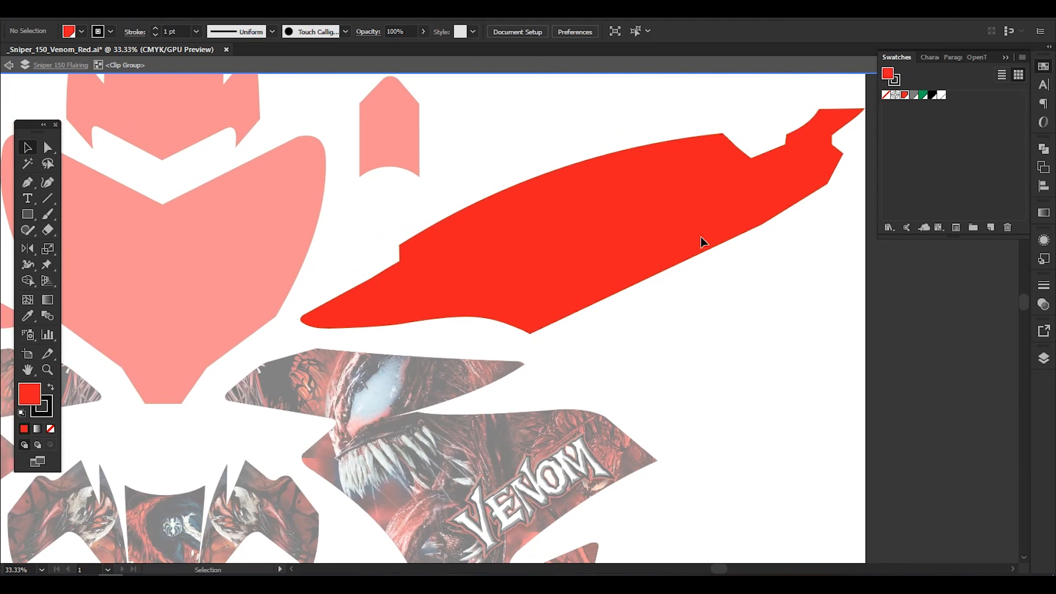
- Draw a closed angular Pen shape covering the rear half of the right upper side fairing
{"action": "left_click", "coordinate": [827, 213]}
{"action": "left_click_drag", "start_coordinate": [827, 213], "coordinate": [758, 262]}
{"action": "left_click", "coordinate": [834, 135]}
{"action": "left_click_drag", "start_coordinate": [735, 130], "coordinate": [728, 131]}
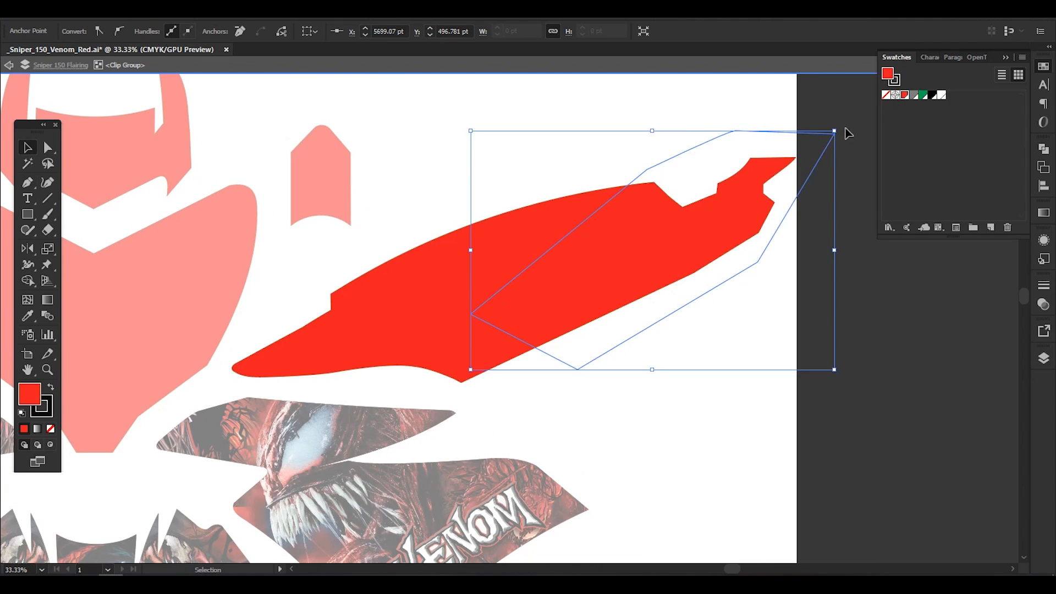
- Draw a slightly offset second shape along the rear polygon's front edges, fill it black and send it behind the polygon
{"action": "left_click_drag", "start_coordinate": [431, 214], "coordinate": [454, 191]}
{"action": "left_click", "coordinate": [454, 191]}
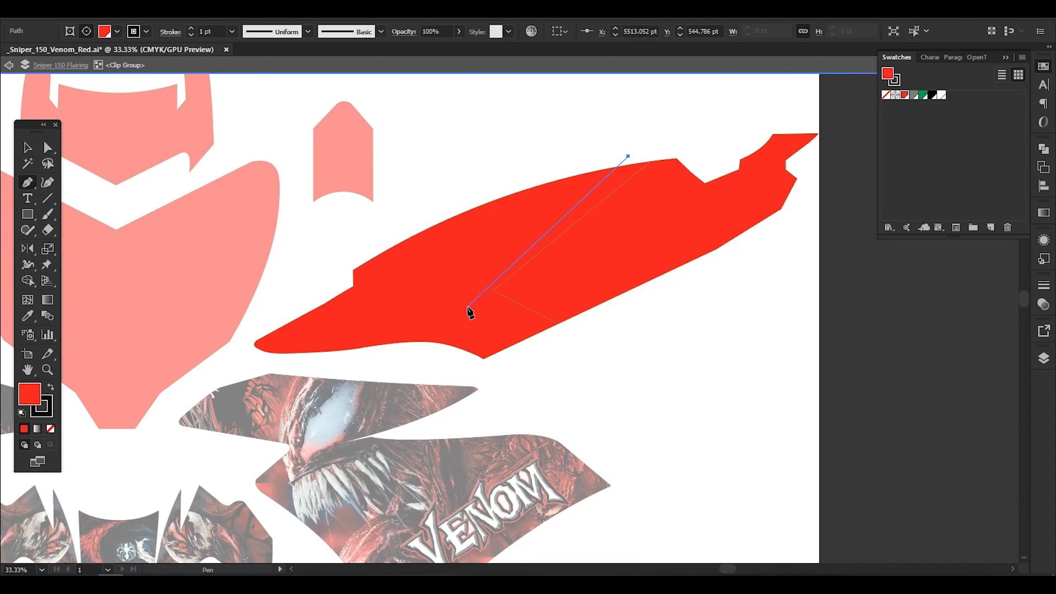
{"action": "left_click", "coordinate": [628, 157]}
{"action": "left_click", "coordinate": [932, 95]}
{"action": "key", "text": "ctrl+["}
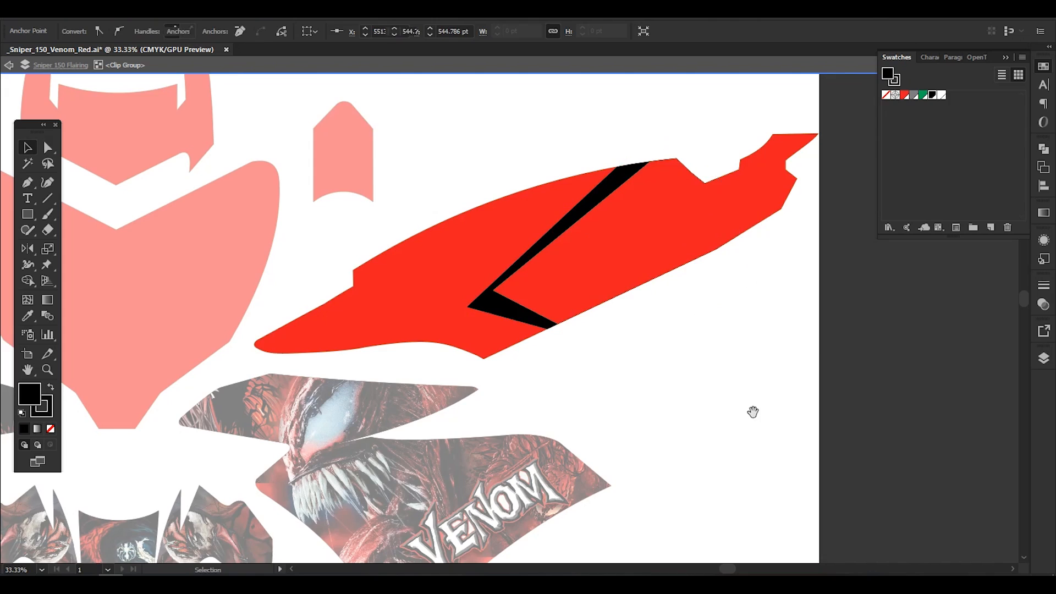
- Draw a wider third shape ahead of the black one, fill it white and arrange it behind both earlier shapes
{"action": "left_click", "coordinate": [771, 406], "text": "ctrl"}
{"action": "left_click_drag", "start_coordinate": [577, 255], "coordinate": [605, 208]}
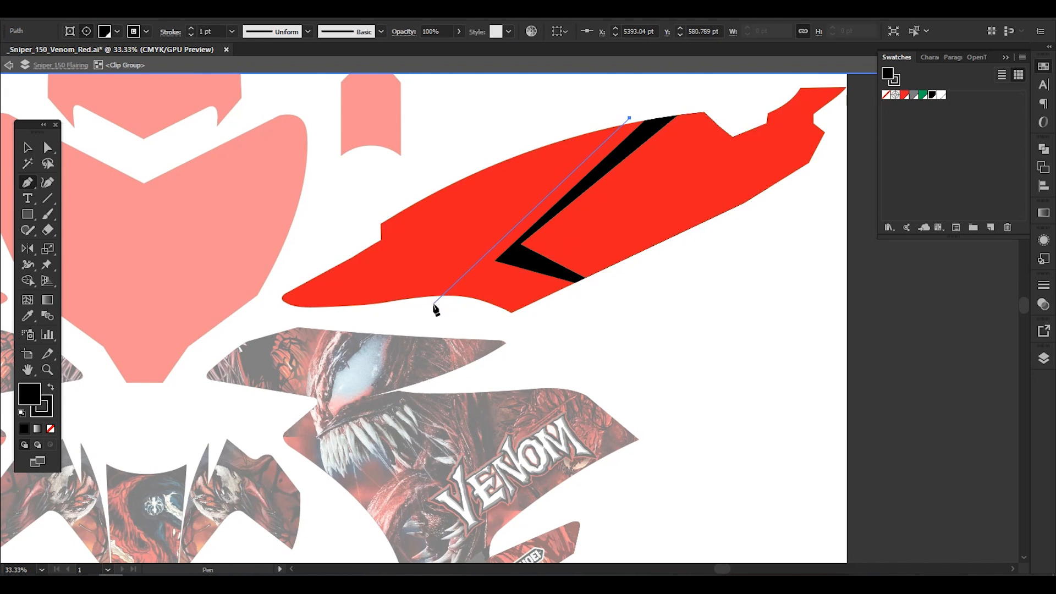
{"action": "left_click", "coordinate": [942, 95]}
{"action": "key", "text": "ctrl+["}
{"action": "key", "text": "ctrl+["}
- Place Carnage Wallpapers and Background Images stmednet.jpg from the image folder inside the right upper side fairing
{"action": "left_click", "coordinate": [633, 374]}
{"action": "left_click_drag", "start_coordinate": [632, 375], "coordinate": [677, 382]}
{"action": "left_click_drag", "start_coordinate": [635, 331], "coordinate": [507, 355]}
{"action": "left_click", "coordinate": [452, 282]}
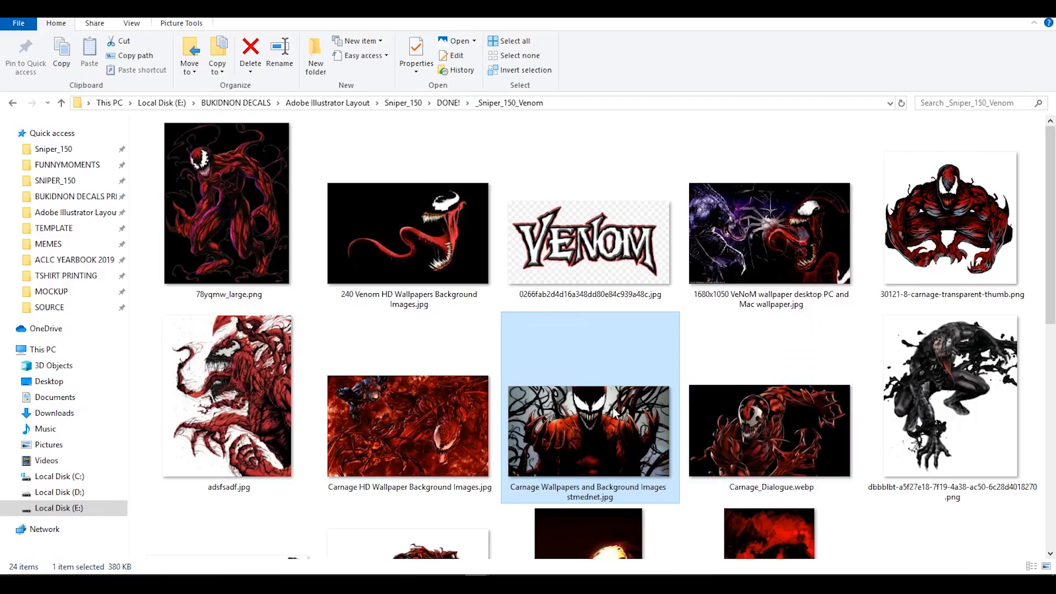
{"action": "left_click", "coordinate": [51, 445]}
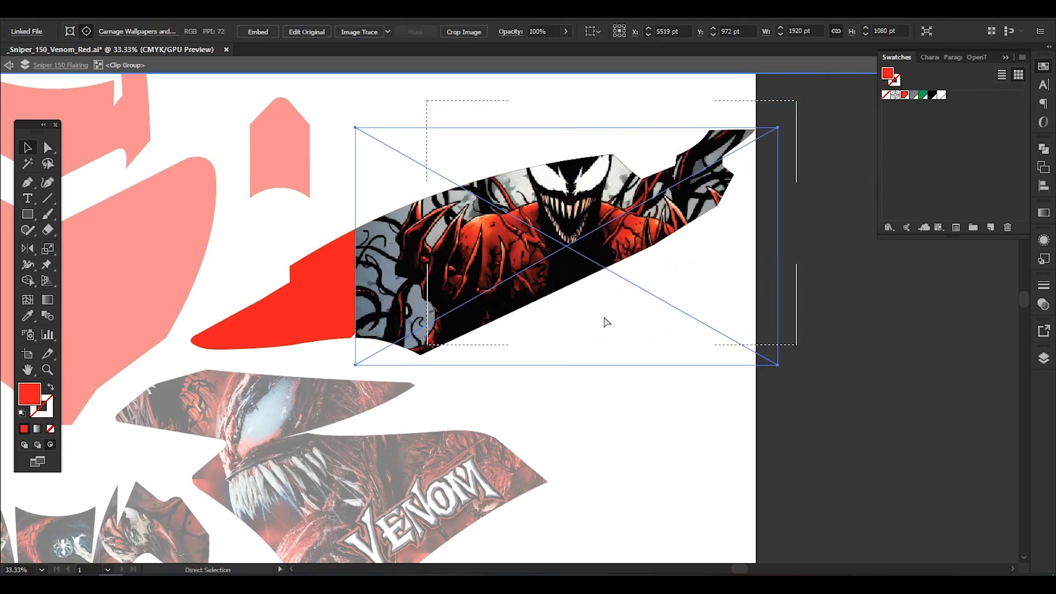
{"action": "key", "text": "ctrl+x"}
{"action": "key", "text": "ctrl+f"}
- Scale, rotate and move the Carnage picture over the rear polygon of the right upper side fairing
{"action": "left_click_drag", "start_coordinate": [783, 370], "coordinate": [812, 288]}
{"action": "mouse_move", "coordinate": [692, 310]}
{"action": "left_mouse_down"}
{"action": "mouse_move", "coordinate": [750, 304]}
{"action": "mouse_move", "coordinate": [737, 324]}
{"action": "left_mouse_up"}
{"action": "left_click_drag", "start_coordinate": [855, 302], "coordinate": [829, 296]}
{"action": "left_click_drag", "start_coordinate": [726, 282], "coordinate": [738, 283]}
{"action": "left_click_drag", "start_coordinate": [837, 299], "coordinate": [828, 297]}
{"action": "left_click_drag", "start_coordinate": [779, 284], "coordinate": [773, 277]}
{"action": "left_click", "coordinate": [674, 408]}
{"action": "left_click_drag", "start_coordinate": [675, 408], "coordinate": [721, 398]}
- Adjust the Carnage picture inside the rear polygon's nested clip group so it fills the shape, and leave the nested group
{"action": "double_click", "coordinate": [715, 231]}
{"action": "left_click_drag", "start_coordinate": [715, 231], "coordinate": [711, 232]}
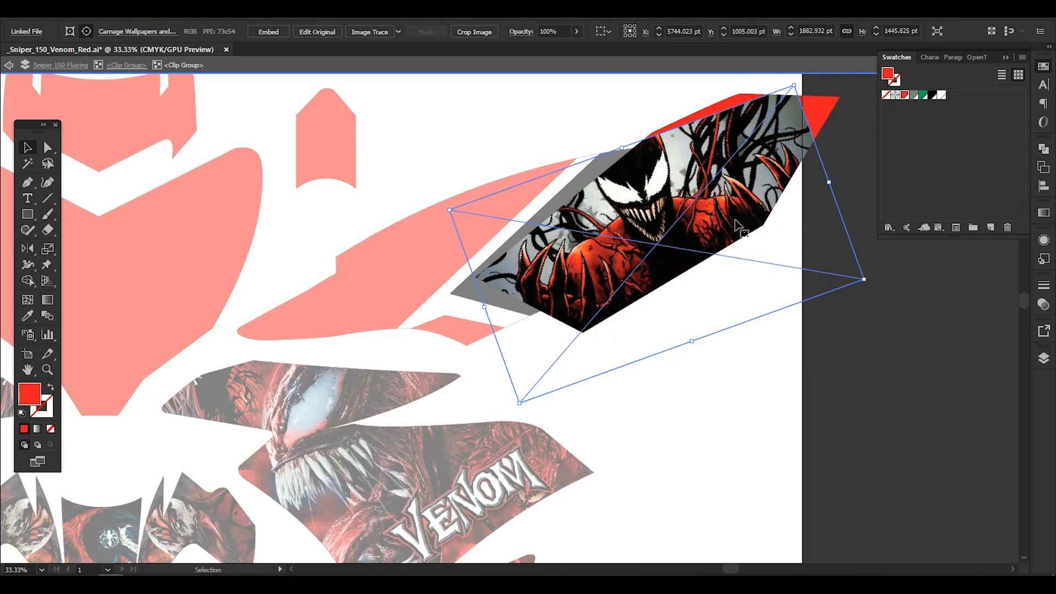
{"action": "double_click", "coordinate": [830, 322]}
{"action": "left_click_drag", "start_coordinate": [829, 322], "coordinate": [823, 337]}
{"action": "left_click_drag", "start_coordinate": [481, 366], "coordinate": [516, 347]}
{"action": "left_click_drag", "start_coordinate": [524, 408], "coordinate": [562, 380]}
{"action": "double_click", "coordinate": [407, 218]}
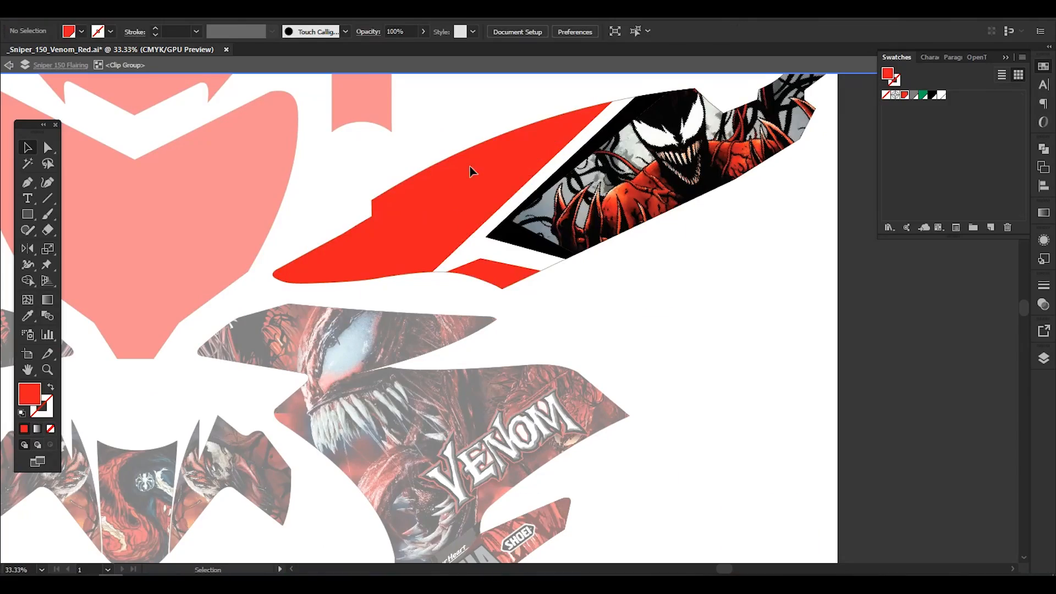
- Try 240 Venom HD Wallpapers Background Images.jpg scaled, rotated and blended over the fairing's front red area, and delete it
{"action": "left_click_drag", "start_coordinate": [471, 170], "coordinate": [463, 137]}
{"action": "left_click", "coordinate": [367, 225]}
{"action": "left_click_drag", "start_coordinate": [368, 225], "coordinate": [448, 219]}
{"action": "left_click_drag", "start_coordinate": [629, 262], "coordinate": [669, 272]}
{"action": "left_click_drag", "start_coordinate": [525, 230], "coordinate": [487, 218]}
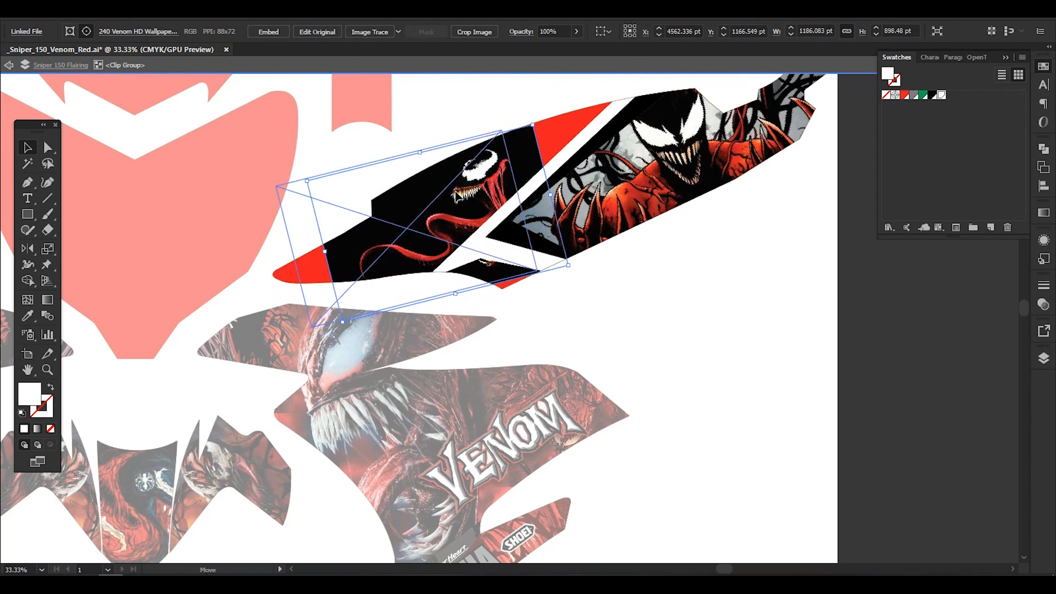
{"action": "left_click_drag", "start_coordinate": [461, 207], "coordinate": [463, 211]}
{"action": "left_click", "coordinate": [398, 32]}
{"action": "left_click", "coordinate": [521, 36]}
{"action": "left_click", "coordinate": [428, 274]}
{"action": "left_click", "coordinate": [656, 320]}
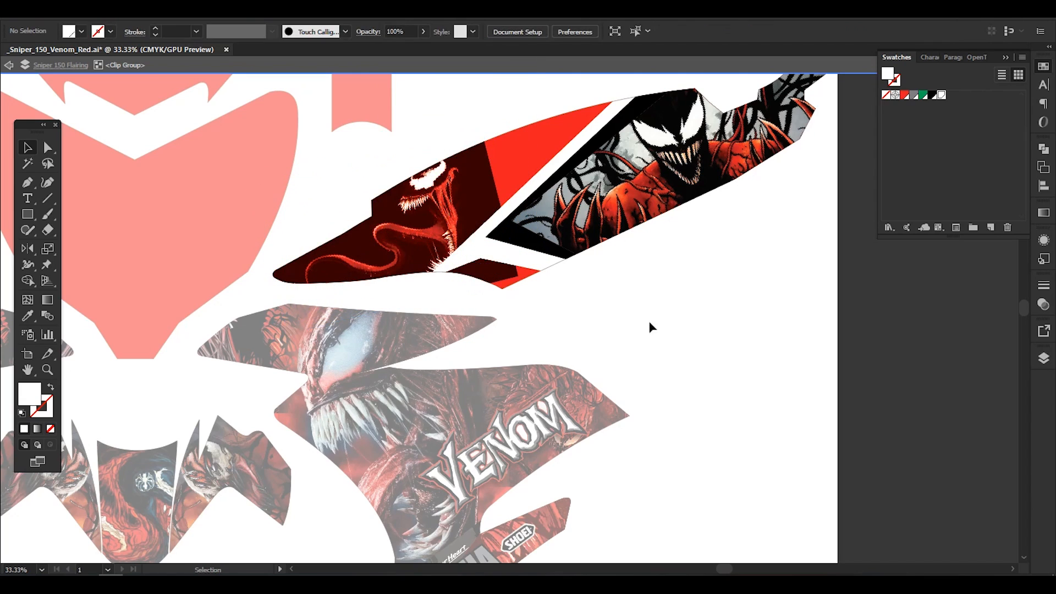
{"action": "key", "text": "Delete"}
- Place venom_vs_deadpool.jpg behind the white band and position it over the fairing's front red area
{"action": "key", "text": "alt+Tab"}
{"action": "scroll", "coordinate": [775, 461], "scroll_direction": "down", "scroll_amount": 5}
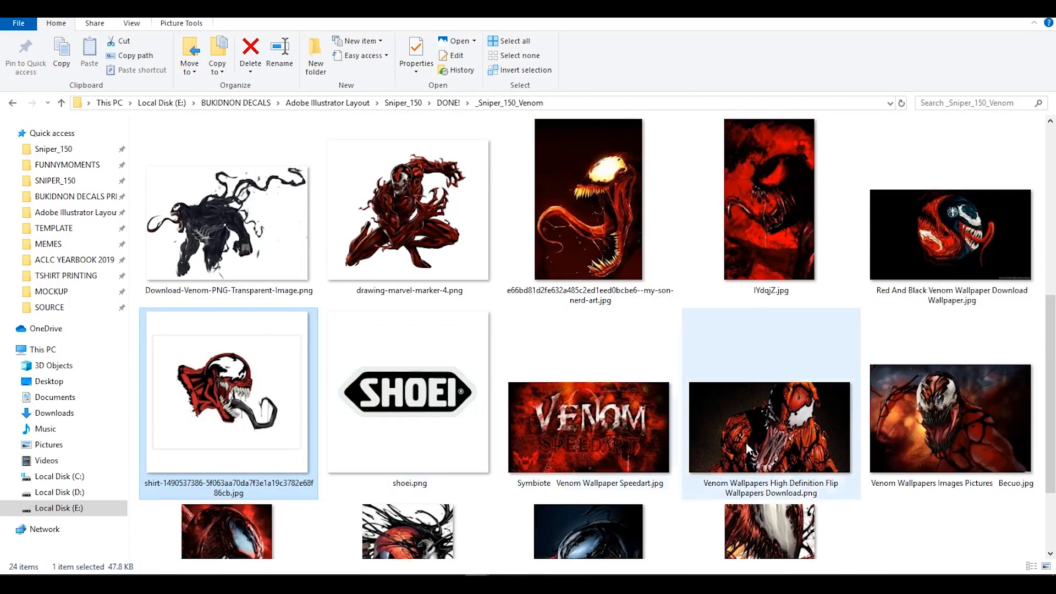
{"action": "left_click", "coordinate": [785, 346]}
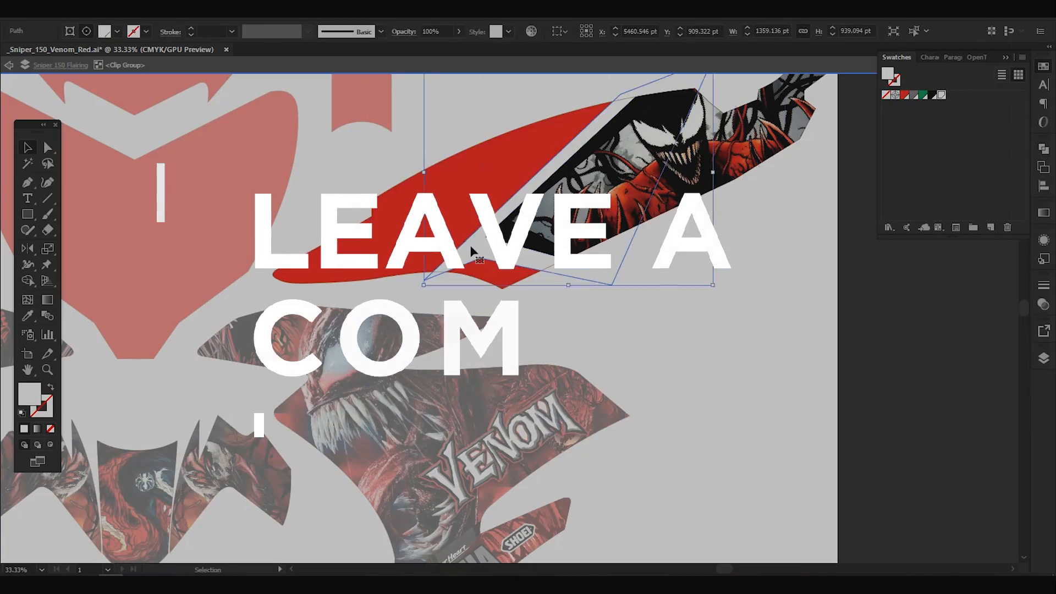
{"action": "left_click_drag", "start_coordinate": [404, 199], "coordinate": [485, 176]}
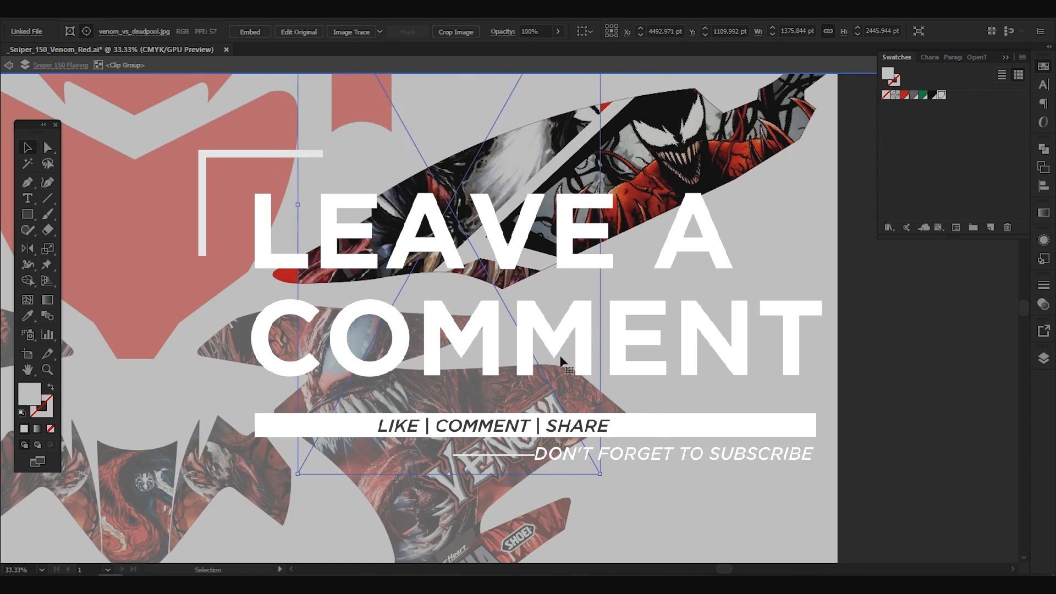
{"action": "left_click_drag", "start_coordinate": [639, 353], "coordinate": [592, 396]}
- Blend the venom_vs_deadpool picture into the red base by changing its blending mode and opacity
{"action": "left_click", "coordinate": [503, 31]}
{"action": "left_click", "coordinate": [394, 52]}
{"action": "left_click", "coordinate": [393, 303]}
{"action": "left_click", "coordinate": [558, 67]}
{"action": "left_click", "coordinate": [532, 31]}
{"action": "type", "text": "5"}
- Apply a Multiply drop shadow to the white band with 83% opacity, -7 pt X offset and 11.1 pt blur
{"action": "left_click", "coordinate": [627, 367]}
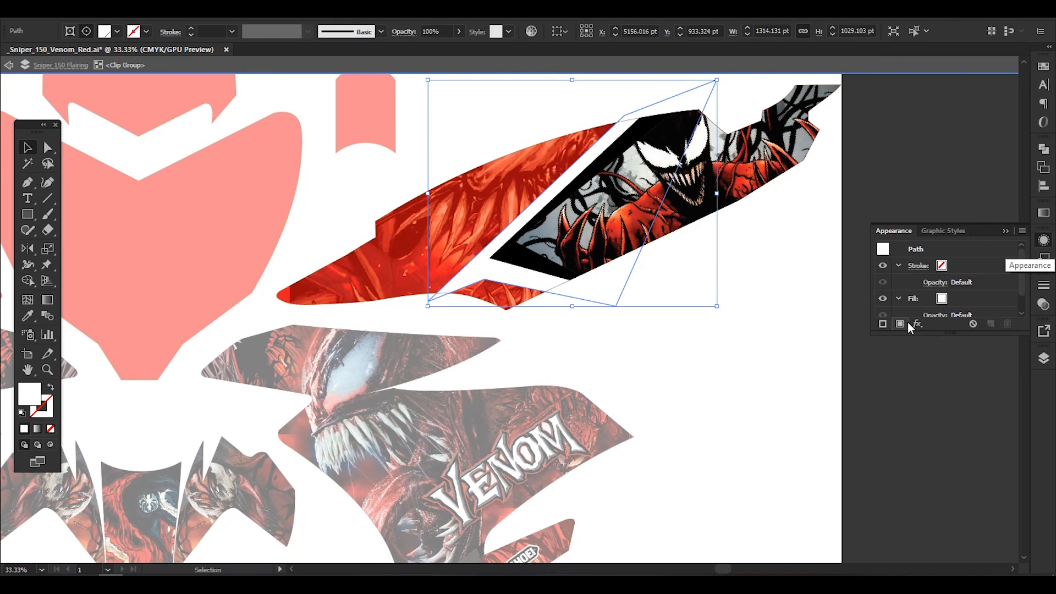
{"action": "left_click", "coordinate": [916, 324]}
{"action": "mouse_move", "coordinate": [960, 127]}
{"action": "left_click", "coordinate": [842, 128]}
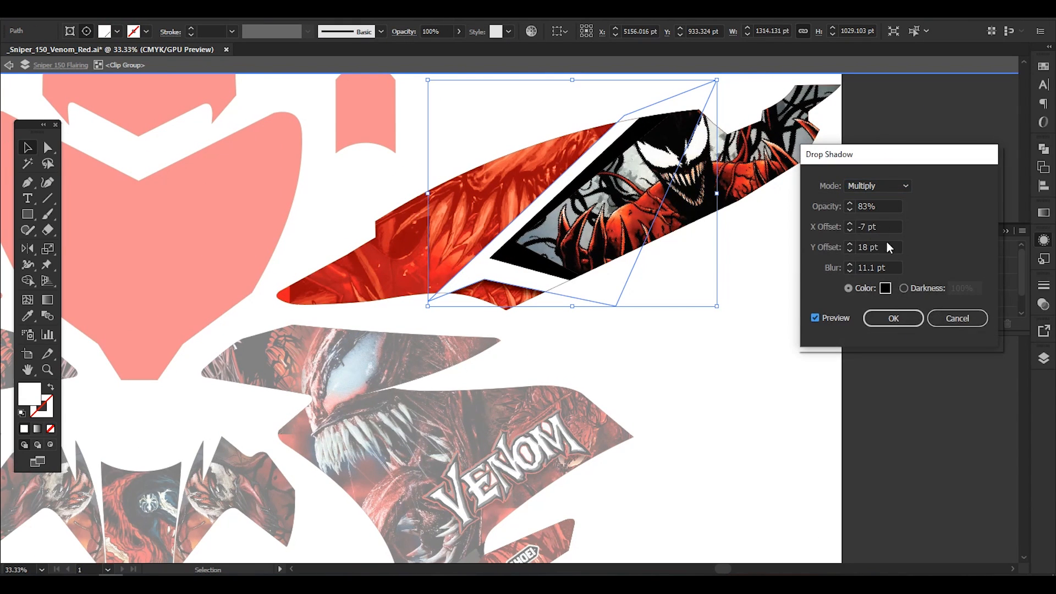
{"action": "key", "text": "Down"}
{"action": "key", "text": "Down"}
{"action": "key", "text": "Return"}
{"action": "left_click", "coordinate": [767, 369]}
- Paste a copy of the VENOM logo into the right upper side fairing's clip group
{"action": "mouse_move", "coordinate": [683, 394]}
{"action": "left_mouse_down"}
{"action": "mouse_move", "coordinate": [670, 352]}
{"action": "mouse_move", "coordinate": [691, 391]}
{"action": "left_mouse_up"}
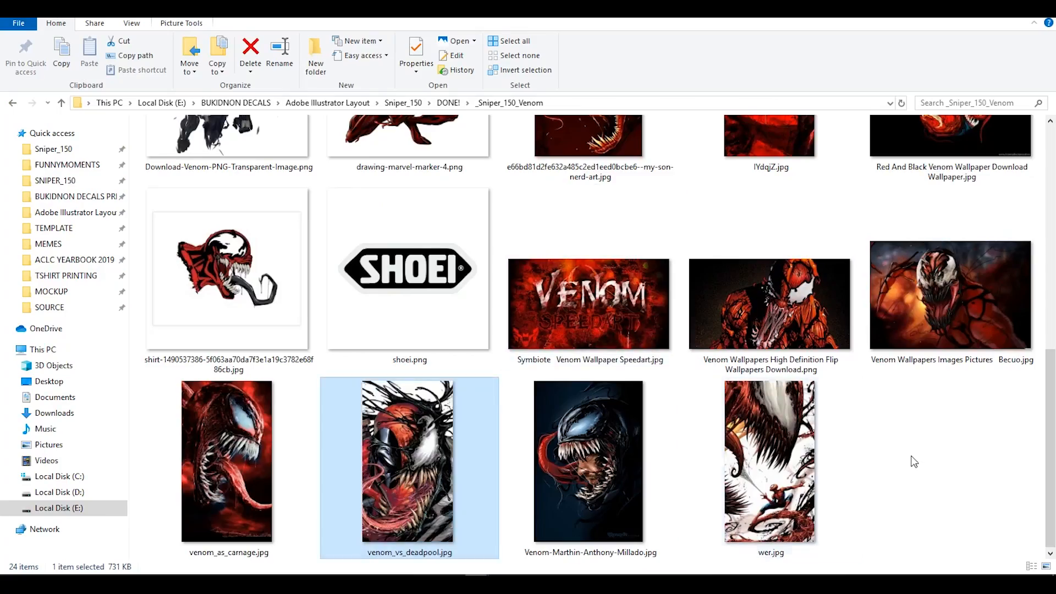
{"action": "scroll", "coordinate": [401, 405], "scroll_direction": "up", "scroll_amount": 2}
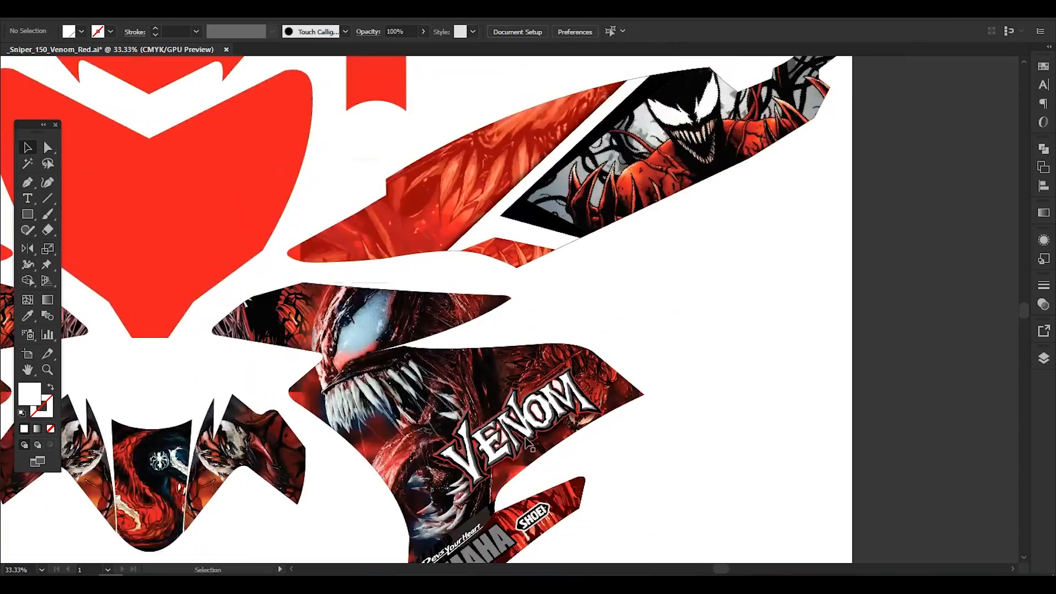
{"action": "left_click_drag", "start_coordinate": [526, 443], "coordinate": [570, 489]}
{"action": "double_click", "coordinate": [555, 219]}
{"action": "key", "text": "ctrl+v"}
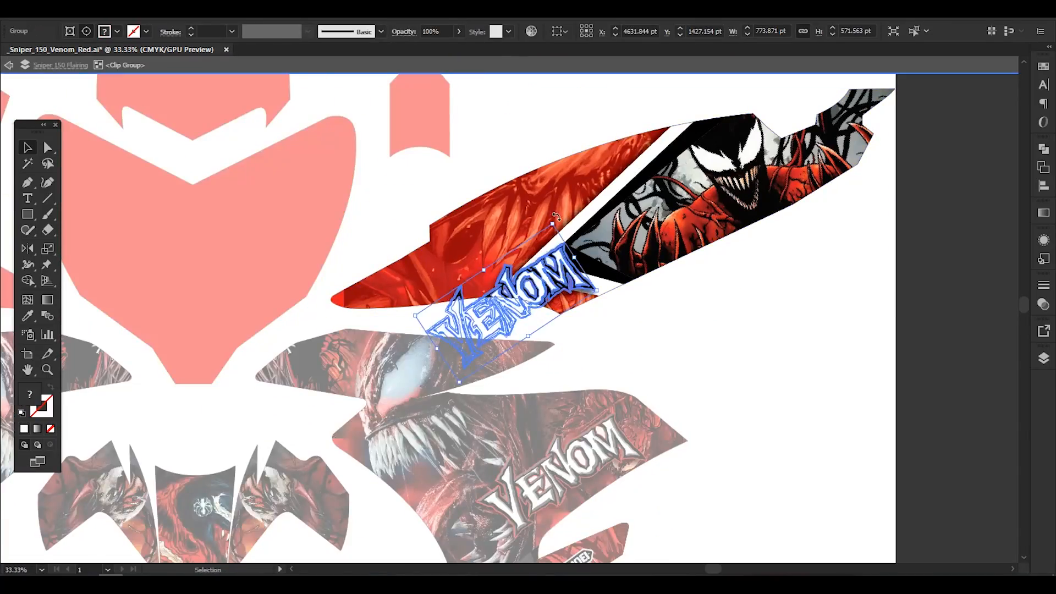
- Move and fit the VENOM logo over the front corner of the Carnage picture, overlapping the white band
{"action": "left_click_drag", "start_coordinate": [713, 238], "coordinate": [713, 225]}
{"action": "left_click", "coordinate": [585, 283]}
{"action": "left_click_drag", "start_coordinate": [800, 304], "coordinate": [696, 318]}
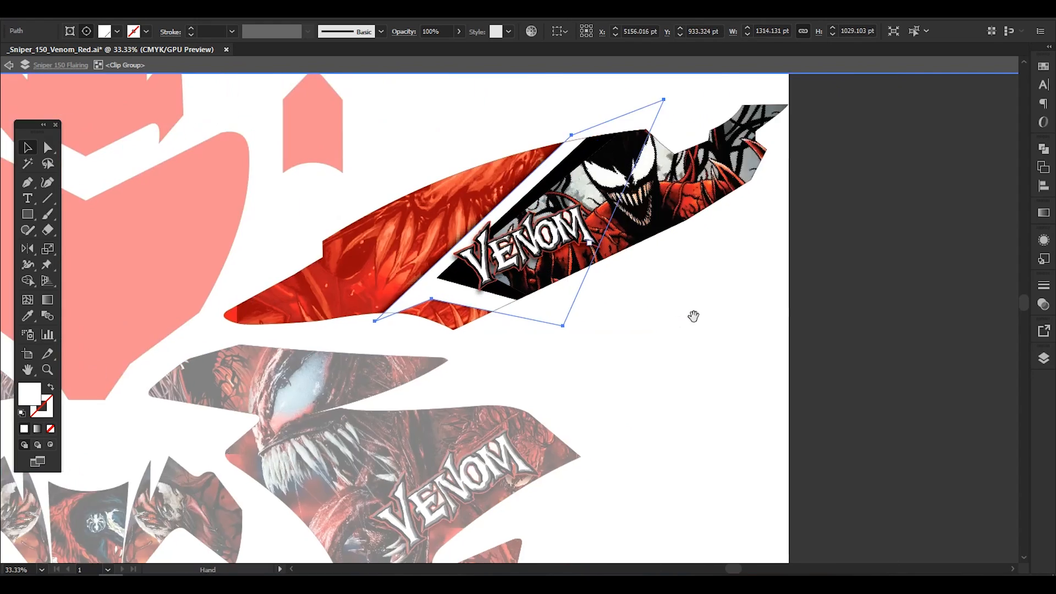
{"action": "scroll", "coordinate": [597, 270], "scroll_direction": "up", "scroll_amount": 2}
{"action": "left_click_drag", "start_coordinate": [561, 220], "coordinate": [493, 259]}
{"action": "left_click", "coordinate": [601, 390]}
{"action": "scroll", "coordinate": [601, 390], "scroll_direction": "down", "scroll_amount": 2}
{"action": "left_click_drag", "start_coordinate": [600, 391], "coordinate": [783, 382]}
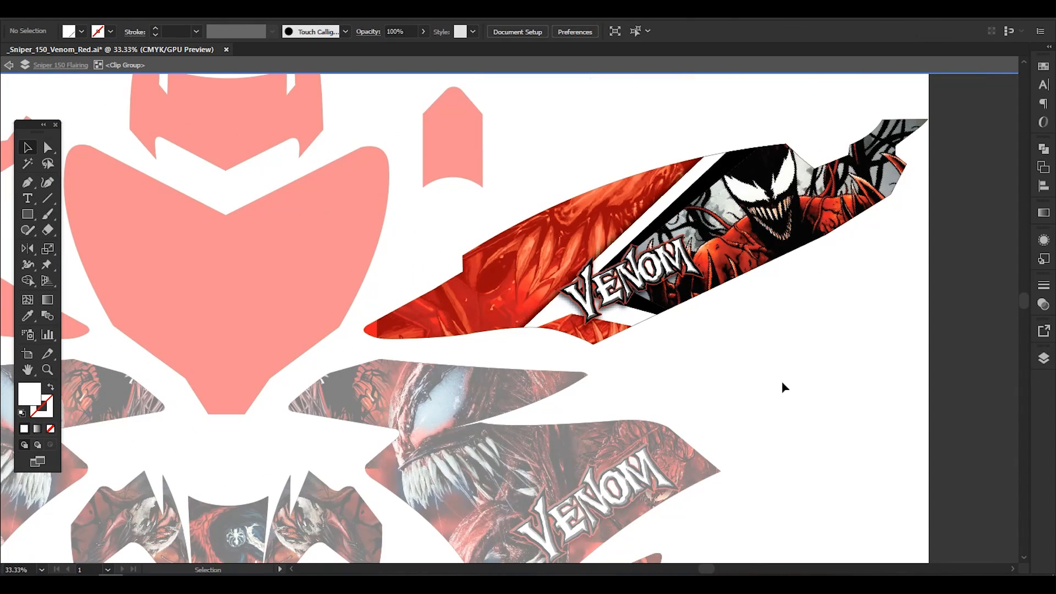
- Fill the white band ahead of the Carnage picture with black
{"action": "key", "text": "a"}
{"action": "left_click", "coordinate": [704, 167]}
{"action": "left_click", "coordinate": [1043, 66]}
{"action": "left_click", "coordinate": [932, 94]}
{"action": "left_click", "coordinate": [900, 369]}
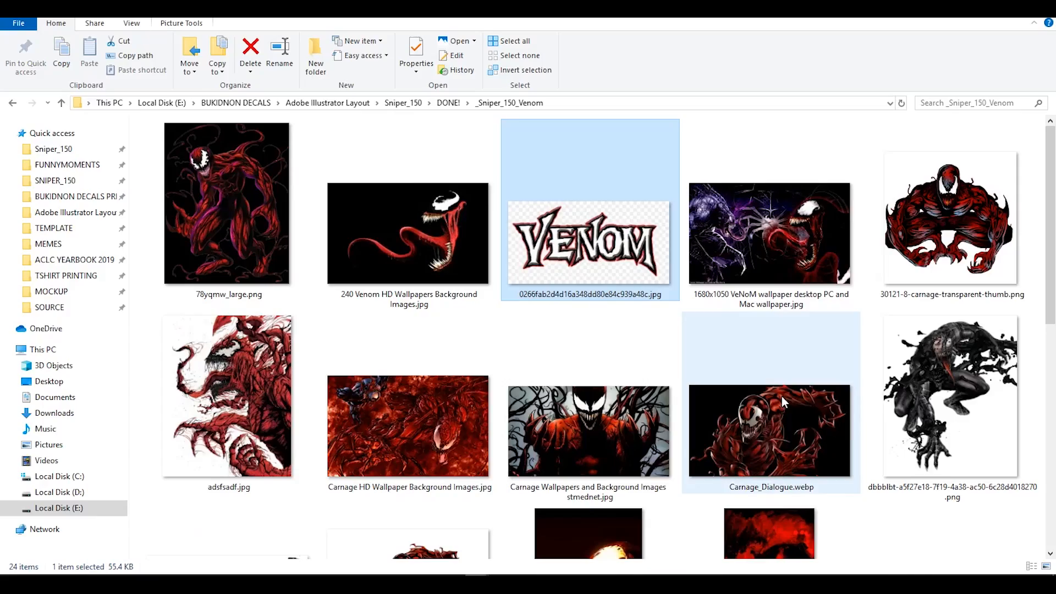
{"action": "left_click", "coordinate": [801, 432]}
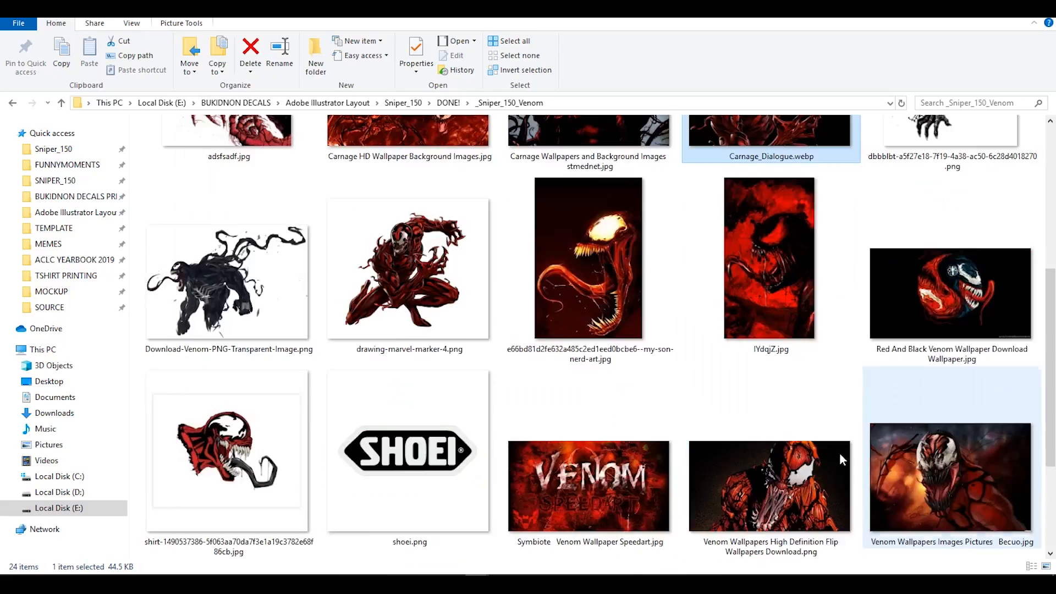
{"action": "scroll", "coordinate": [839, 454], "scroll_direction": "down", "scroll_amount": 3}
{"action": "left_click", "coordinate": [225, 284]}
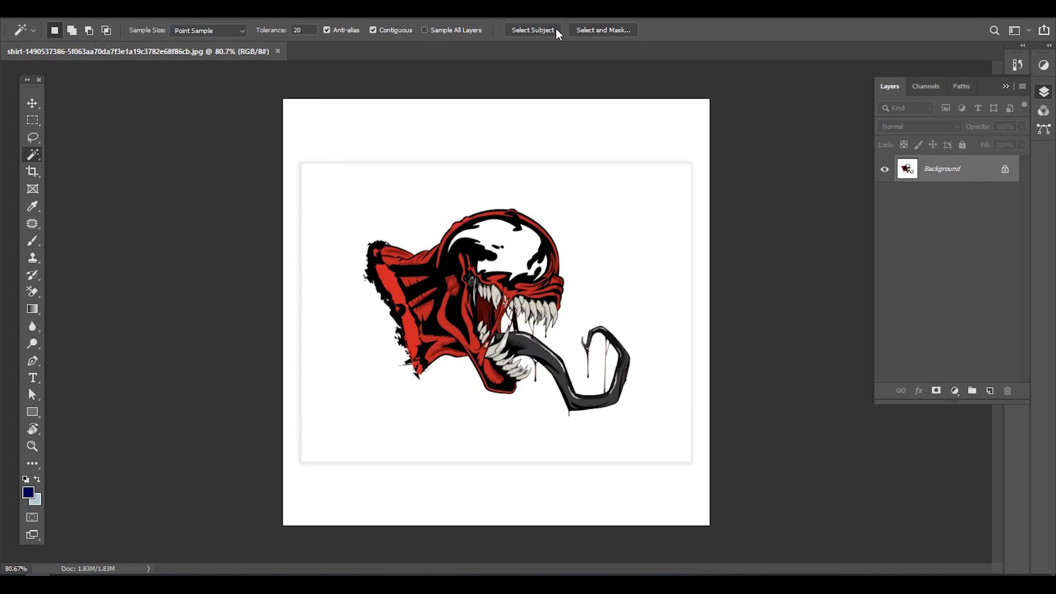
{"action": "left_click", "coordinate": [602, 30]}
{"action": "left_click", "coordinate": [919, 118]}
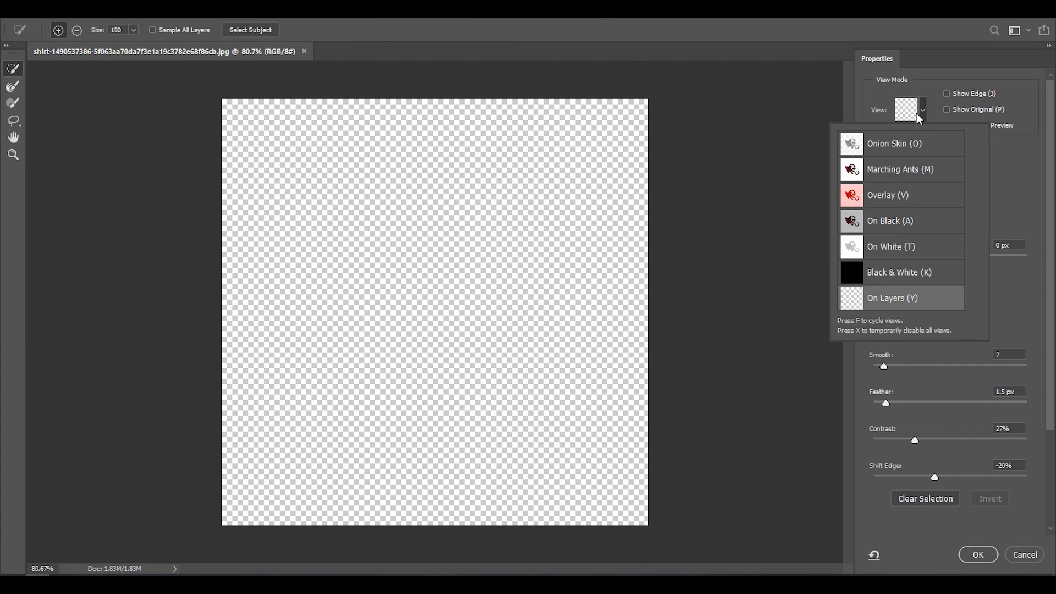
{"action": "left_click", "coordinate": [880, 141]}
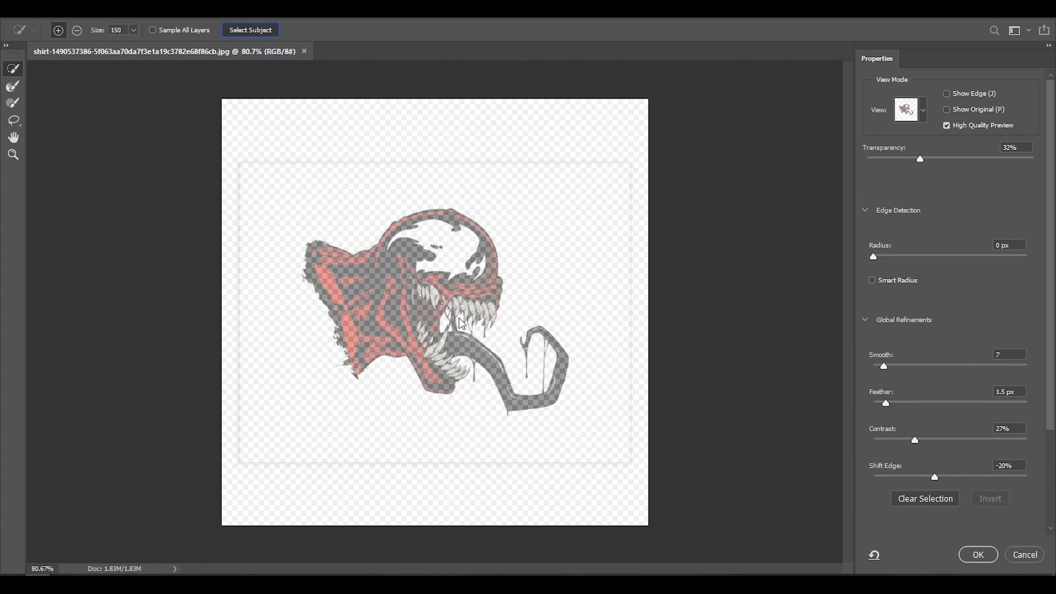
{"action": "scroll", "coordinate": [435, 277], "scroll_direction": "up", "scroll_amount": 5}
{"action": "left_click", "coordinate": [440, 270], "text": "alt"}
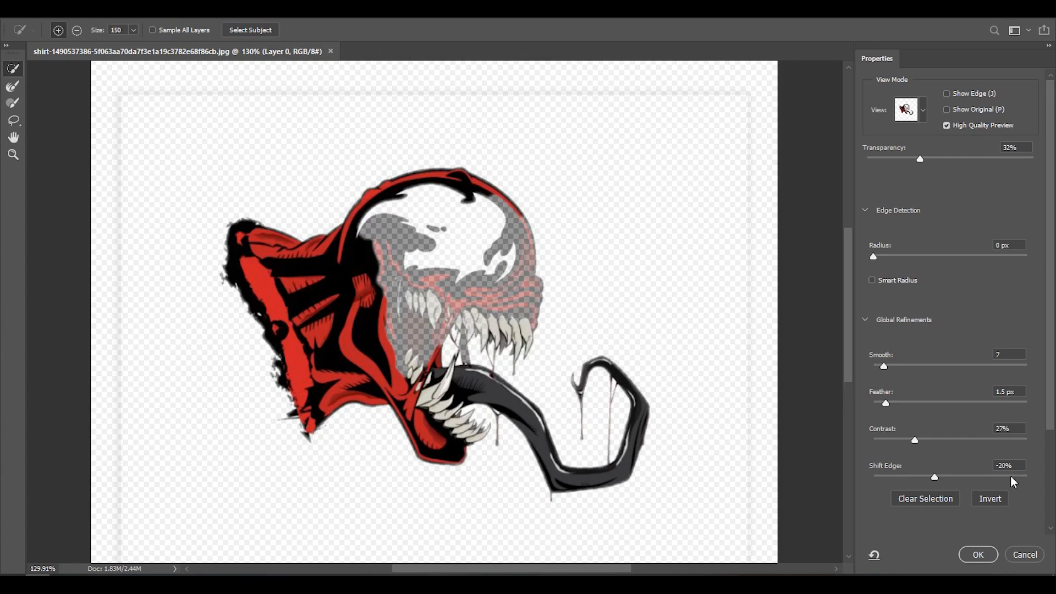
{"action": "left_click", "coordinate": [1025, 555]}
- Select the white background around the Carnage head with the Magic Wand, including the area near the tongue, and unlock the background layer
{"action": "key", "text": "ctrl+0"}
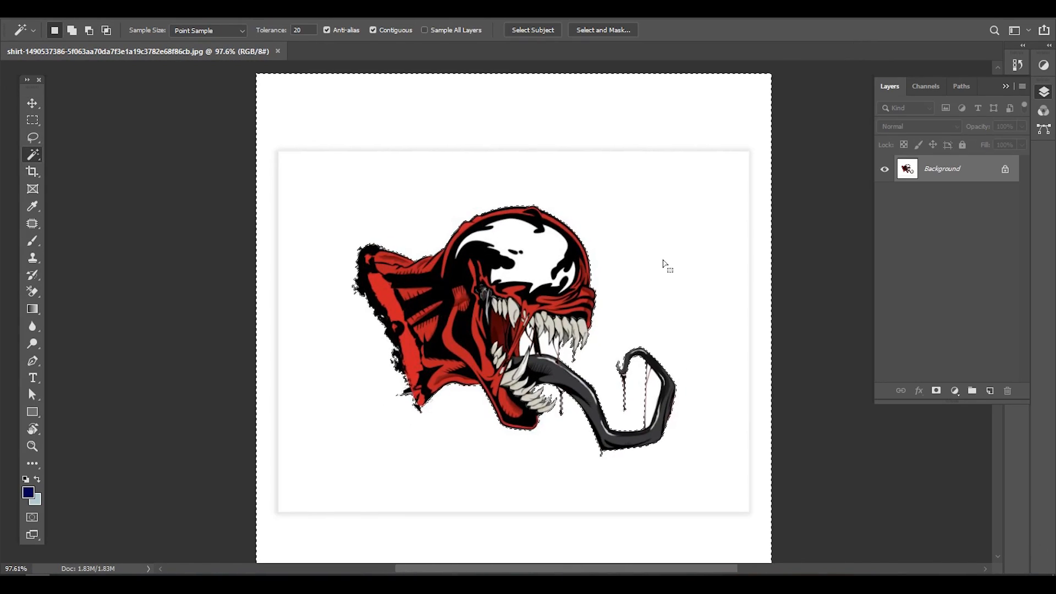
{"action": "scroll", "coordinate": [659, 407], "scroll_direction": "up", "scroll_amount": 10}
{"action": "left_click", "coordinate": [662, 368], "text": "shift"}
{"action": "scroll", "coordinate": [671, 367], "scroll_direction": "down", "scroll_amount": 9}
{"action": "left_click", "coordinate": [1005, 169]}
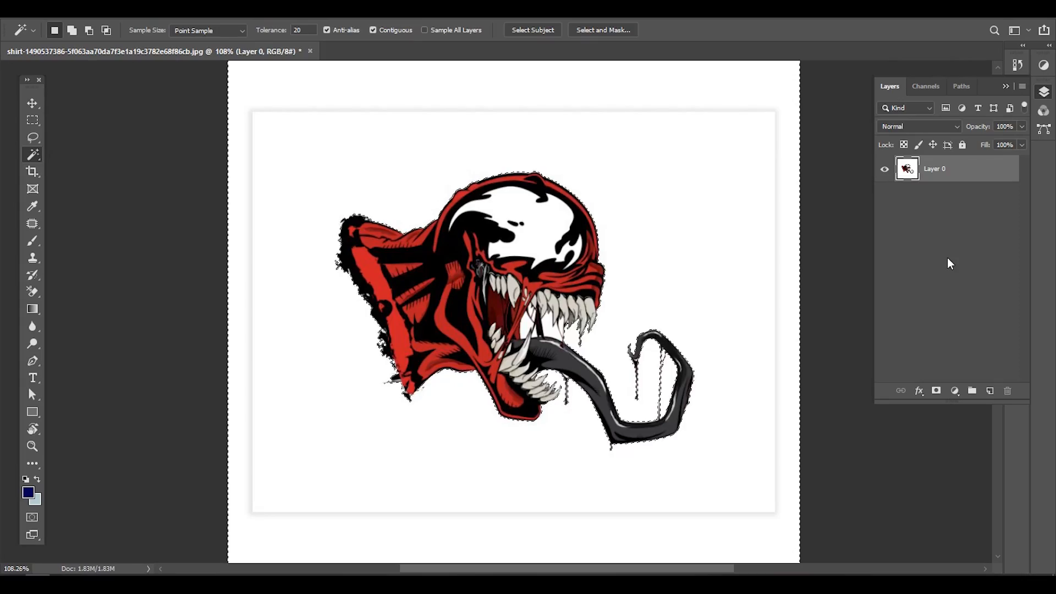
- Delete the selected white background around the Carnage head, clear the selection and save the cut-out as a new file
{"action": "key", "text": "Delete"}
{"action": "key", "text": "ctrl+d"}
{"action": "key", "text": "v"}
{"action": "key", "text": "alt+Tab"}
{"action": "key", "text": "alt+Tab"}
{"action": "key", "text": "ctrl+shift+s"}
{"action": "key", "text": "Return"}
- Place the saved Carnage head cut-out from the image folder into the Sniper 150 Venom Red document in Illustrator
{"action": "key", "text": "alt+Tab"}
{"action": "left_click", "coordinate": [503, 308]}
{"action": "left_click_drag", "start_coordinate": [264, 281], "coordinate": [657, 213]}
{"action": "key", "text": "alt+Tab"}
{"action": "left_click_drag", "start_coordinate": [657, 213], "coordinate": [466, 306]}
- Convert the placed Carnage head to vector artwork and delete its leftover background pieces
{"action": "scroll", "coordinate": [463, 344], "scroll_direction": "up", "scroll_amount": 3}
{"action": "left_click", "coordinate": [329, 32]}
{"action": "left_click", "coordinate": [667, 240]}
{"action": "key", "text": "Delete"}
{"action": "left_click", "coordinate": [641, 346]}
{"action": "key", "text": "Delete"}
{"action": "scroll", "coordinate": [640, 340], "scroll_direction": "up", "scroll_amount": 4}
{"action": "scroll", "coordinate": [426, 342], "scroll_direction": "down", "scroll_amount": 5}
{"action": "key", "text": "v"}
{"action": "key", "text": "alt+v"}
{"action": "key", "text": "Escape"}
- Move the Carnage head onto the upper side fairing and reflect it so it faces the fairing's front tip
{"action": "scroll", "coordinate": [727, 411], "scroll_direction": "down", "scroll_amount": 2}
{"action": "left_click_drag", "start_coordinate": [285, 371], "coordinate": [284, 298]}
{"action": "scroll", "coordinate": [292, 259], "scroll_direction": "up", "scroll_amount": 3}
{"action": "left_click_drag", "start_coordinate": [292, 259], "coordinate": [438, 281]}
{"action": "key", "text": "o"}
{"action": "left_click_drag", "start_coordinate": [385, 258], "coordinate": [518, 252]}
{"action": "key", "text": "v"}
- Fit the Carnage head on the red area ahead of the VENOM logo, tucked behind the lettering
{"action": "scroll", "coordinate": [545, 232], "scroll_direction": "up", "scroll_amount": 1}
{"action": "scroll", "coordinate": [377, 270], "scroll_direction": "down", "scroll_amount": 2}
{"action": "left_click", "coordinate": [486, 249]}
{"action": "left_click_drag", "start_coordinate": [293, 380], "coordinate": [290, 392]}
{"action": "left_click", "coordinate": [397, 143]}
{"action": "left_click_drag", "start_coordinate": [396, 143], "coordinate": [332, 164]}
{"action": "left_click", "coordinate": [395, 277]}
{"action": "mouse_move", "coordinate": [532, 207]}
{"action": "left_mouse_down"}
{"action": "mouse_move", "coordinate": [543, 200]}
{"action": "mouse_move", "coordinate": [520, 203]}
{"action": "mouse_move", "coordinate": [525, 214]}
{"action": "left_mouse_up"}
{"action": "left_click", "coordinate": [398, 113]}
- Duplicate the Carnage head and scale the copy down above the VENOM logo, behind the larger head
{"action": "left_click_drag", "start_coordinate": [386, 315], "coordinate": [565, 286]}
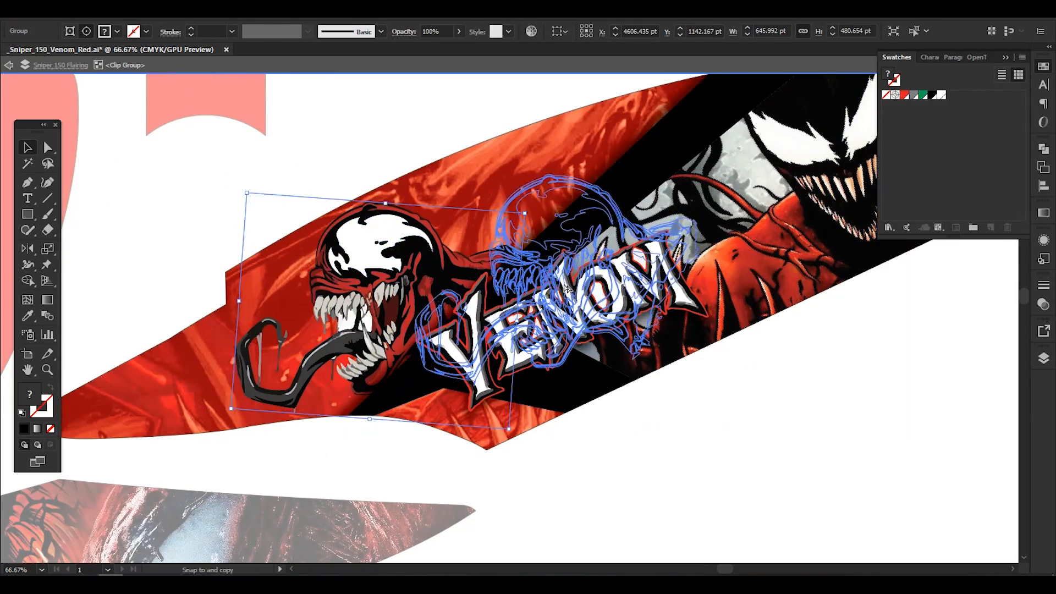
{"action": "left_click_drag", "start_coordinate": [705, 186], "coordinate": [617, 242]}
{"action": "left_click_drag", "start_coordinate": [622, 238], "coordinate": [641, 275]}
{"action": "left_click_drag", "start_coordinate": [509, 286], "coordinate": [545, 193]}
{"action": "left_click", "coordinate": [572, 223]}
{"action": "left_click_drag", "start_coordinate": [523, 205], "coordinate": [530, 230]}
- Fine-tune the fit of the smaller Carnage head between the larger head and the black diagonal band
{"action": "left_click", "coordinate": [879, 453]}
{"action": "scroll", "coordinate": [858, 443], "scroll_direction": "down", "scroll_amount": 3}
{"action": "left_click_drag", "start_coordinate": [799, 446], "coordinate": [773, 411]}
{"action": "scroll", "coordinate": [672, 267], "scroll_direction": "up", "scroll_amount": 2}
{"action": "left_click", "coordinate": [669, 268]}
{"action": "left_click_drag", "start_coordinate": [679, 181], "coordinate": [698, 164]}
{"action": "left_click", "coordinate": [892, 448]}
{"action": "scroll", "coordinate": [893, 448], "scroll_direction": "down", "scroll_amount": 1}
- Copy the Revs Your Heart lettering from the right lower fairing
{"action": "left_click_drag", "start_coordinate": [893, 456], "coordinate": [583, 353]}
{"action": "double_click", "coordinate": [625, 372]}
{"action": "scroll", "coordinate": [625, 372], "scroll_direction": "down", "scroll_amount": 1}
{"action": "left_click_drag", "start_coordinate": [385, 407], "coordinate": [630, 406]}
{"action": "key", "text": "Tab"}
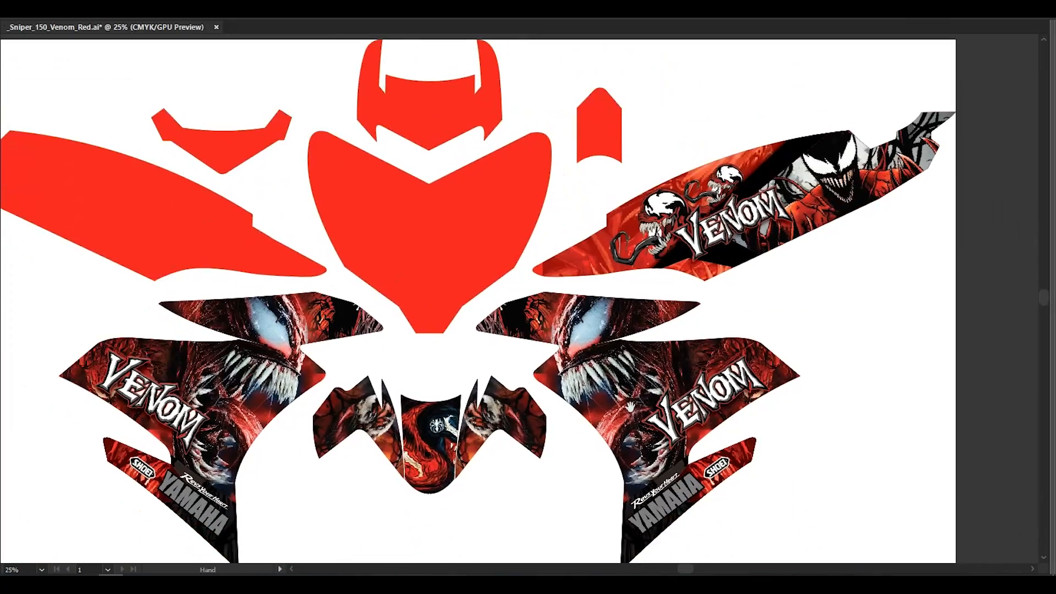
{"action": "double_click", "coordinate": [664, 494]}
{"action": "double_click", "coordinate": [875, 260]}
- Paste the Revs Your Heart lettering inside the upper fairing group and set it along the black diagonal band
{"action": "double_click", "coordinate": [774, 171]}
{"action": "scroll", "coordinate": [774, 172], "scroll_direction": "up", "scroll_amount": 3}
{"action": "left_click_drag", "start_coordinate": [774, 171], "coordinate": [540, 277]}
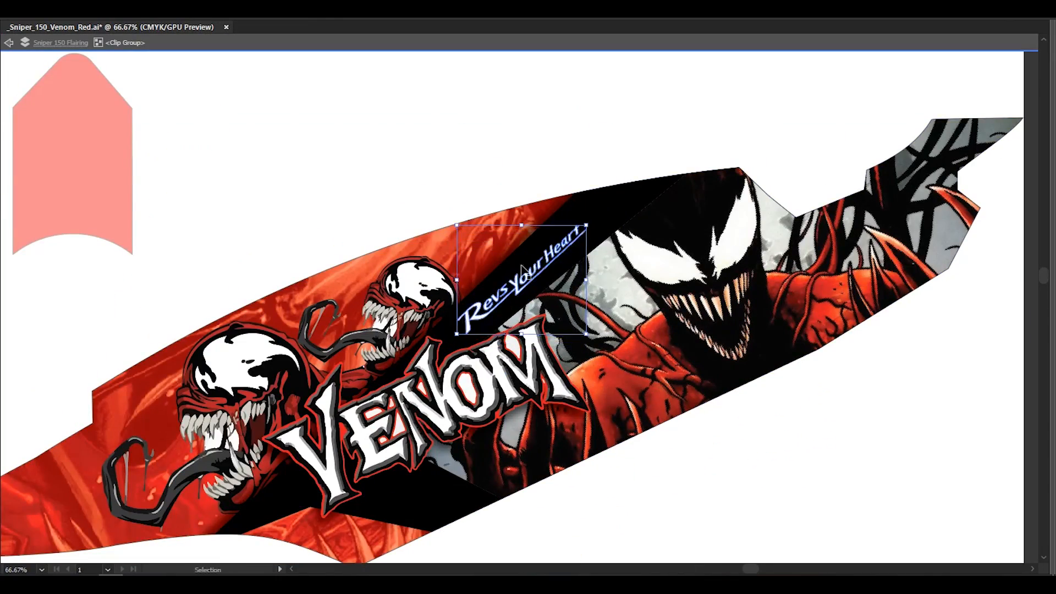
{"action": "scroll", "coordinate": [531, 284], "scroll_direction": "down", "scroll_amount": 2}
{"action": "left_click_drag", "start_coordinate": [680, 460], "coordinate": [741, 345]}
{"action": "double_click", "coordinate": [769, 395]}
{"action": "left_click", "coordinate": [326, 286]}
{"action": "left_click_drag", "start_coordinate": [331, 380], "coordinate": [575, 358]}
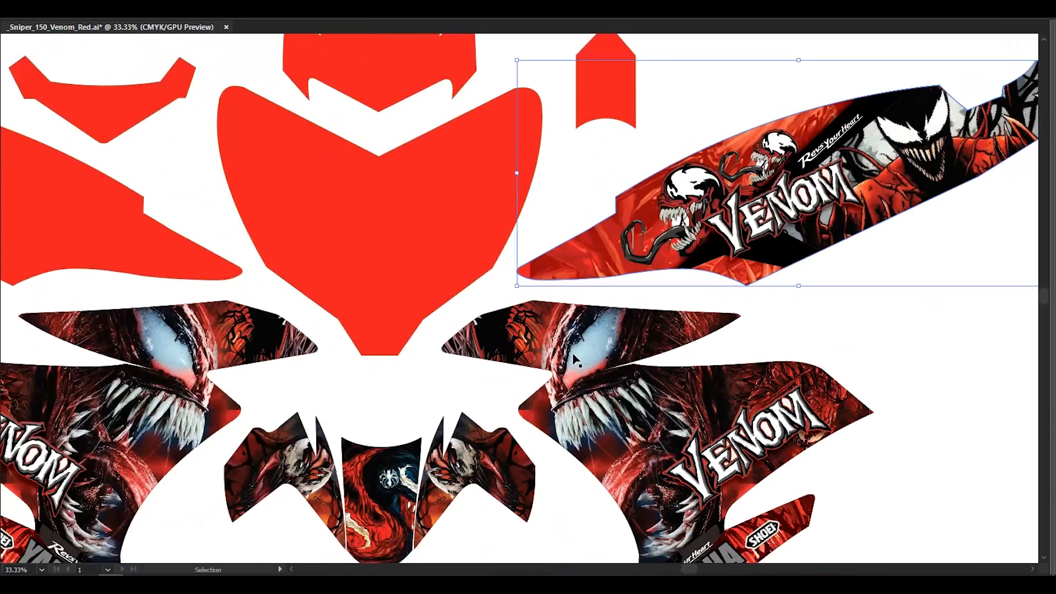
{"action": "left_click", "coordinate": [911, 357]}
{"action": "scroll", "coordinate": [682, 335], "scroll_direction": "down", "scroll_amount": 1}
{"action": "left_click_drag", "start_coordinate": [682, 334], "coordinate": [712, 312]}
{"action": "key", "text": "alt+Tab"}
{"action": "key", "text": "alt+Tab"}
{"action": "left_click", "coordinate": [580, 345]}
{"action": "key", "text": "alt+Tab"}
{"action": "key", "text": "alt+Tab"}
{"action": "key", "text": "alt+Tab"}
{"action": "left_click_drag", "start_coordinate": [905, 352], "coordinate": [572, 303]}
{"action": "left_click_drag", "start_coordinate": [203, 343], "coordinate": [576, 394]}
{"action": "left_click", "coordinate": [848, 202]}
{"action": "scroll", "coordinate": [851, 200], "scroll_direction": "up", "scroll_amount": 2}
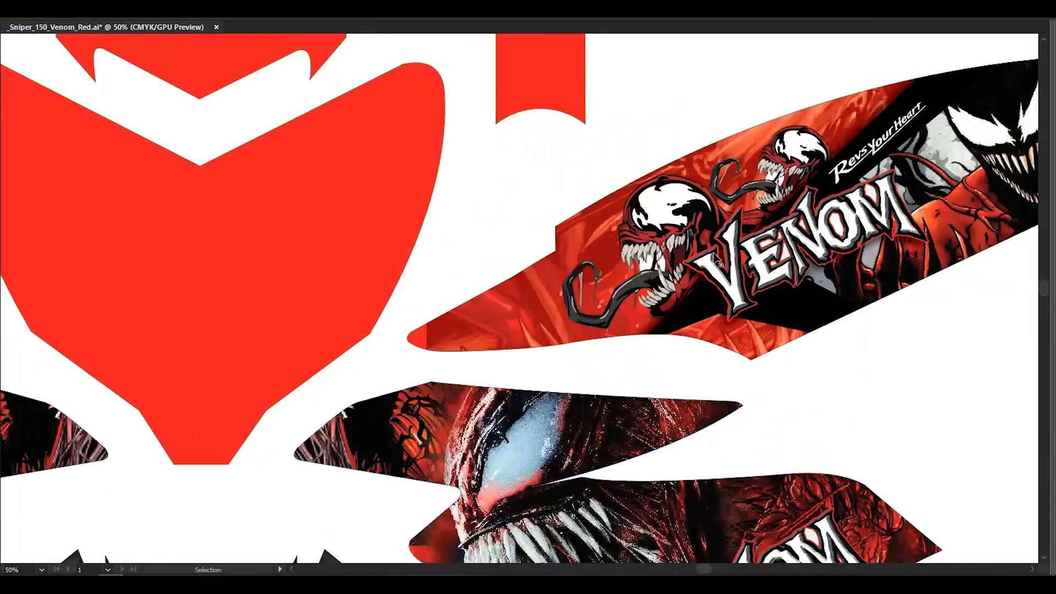
- Isolate the upper fairing's clipping path and fill it with a linear gradient from red to black
{"action": "double_click", "coordinate": [837, 204]}
{"action": "left_click_drag", "start_coordinate": [838, 204], "coordinate": [634, 267]}
{"action": "double_click", "coordinate": [287, 378]}
{"action": "left_click_drag", "start_coordinate": [503, 318], "coordinate": [419, 353]}
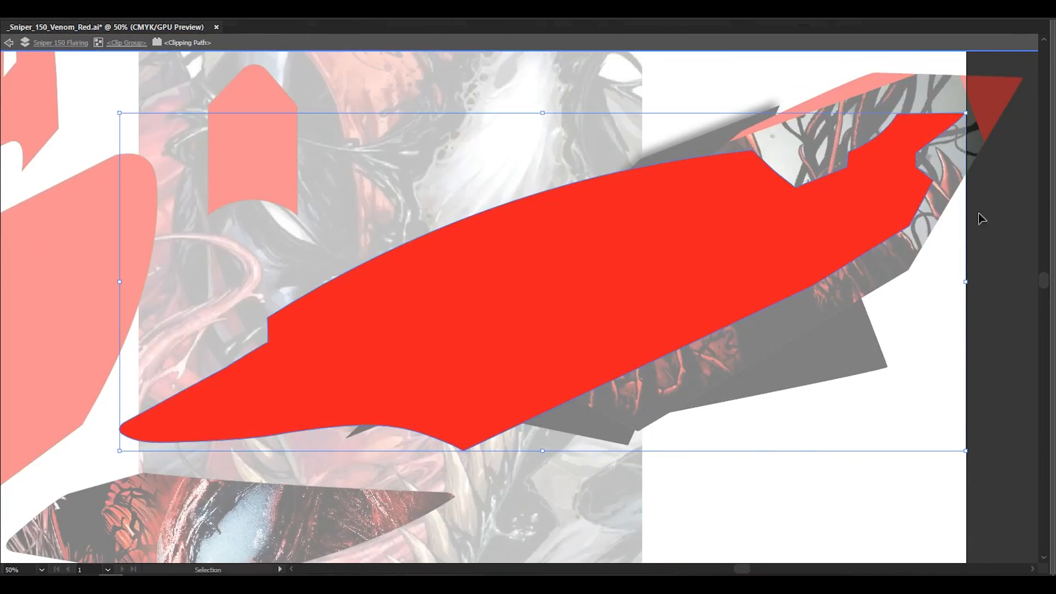
{"action": "key", "text": "Tab"}
{"action": "key", "text": "g"}
{"action": "left_click", "coordinate": [545, 363]}
{"action": "double_click", "coordinate": [1005, 305]}
{"action": "left_click", "coordinate": [883, 349]}
{"action": "double_click", "coordinate": [857, 306]}
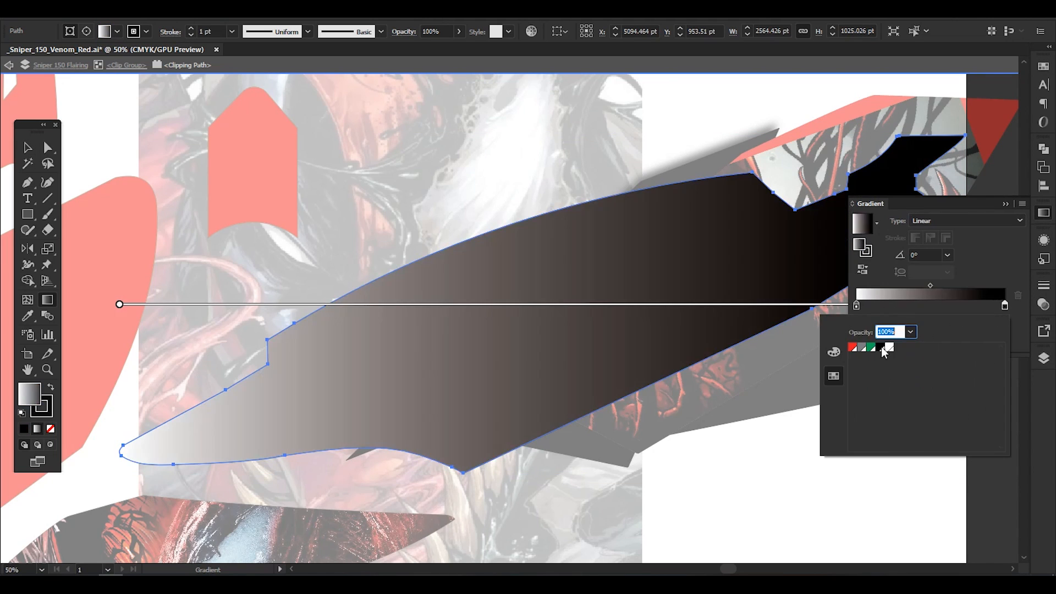
{"action": "left_click", "coordinate": [854, 347]}
- Angle the red-to-black gradient diagonally along the fairing, red at the front tip, and leave the group
{"action": "left_click", "coordinate": [399, 386]}
{"action": "left_click_drag", "start_coordinate": [278, 419], "coordinate": [653, 292]}
{"action": "left_click_drag", "start_coordinate": [238, 431], "coordinate": [688, 309]}
{"action": "left_click_drag", "start_coordinate": [151, 422], "coordinate": [615, 303]}
{"action": "key", "text": "v"}
{"action": "double_click", "coordinate": [787, 512]}
{"action": "left_click_drag", "start_coordinate": [745, 485], "coordinate": [739, 353]}
- Reselect the fairing's clipping path and shorten its gradient so black begins around the VENOM logo
{"action": "double_click", "coordinate": [541, 289]}
{"action": "left_click_drag", "start_coordinate": [540, 288], "coordinate": [529, 337]}
{"action": "key", "text": "a"}
{"action": "left_click", "coordinate": [508, 320]}
{"action": "left_click", "coordinate": [1043, 66]}
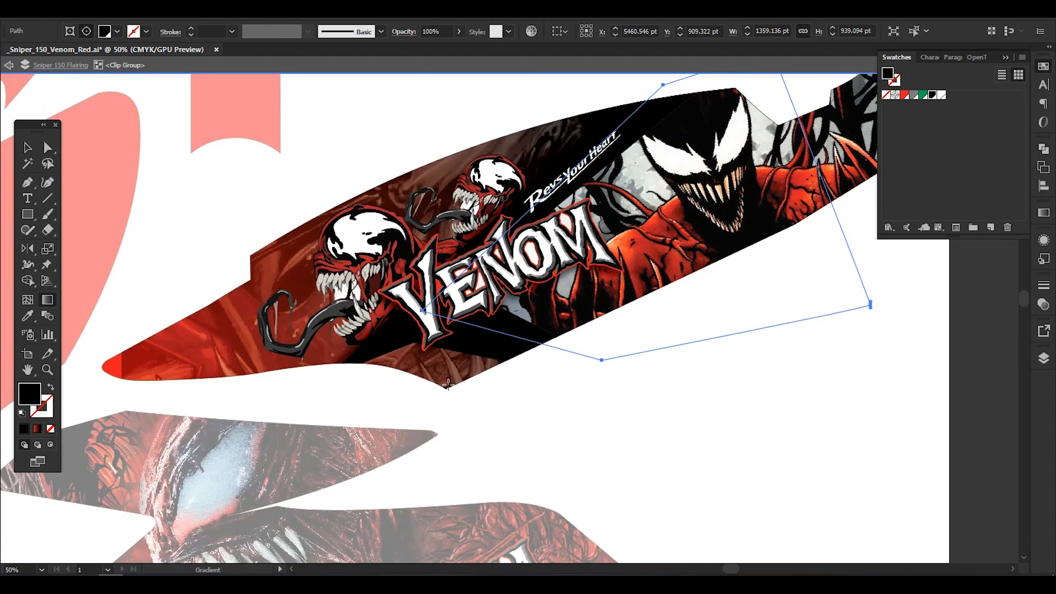
{"action": "left_click_drag", "start_coordinate": [453, 388], "coordinate": [446, 410]}
{"action": "left_click", "coordinate": [107, 388]}
{"action": "key", "text": "g"}
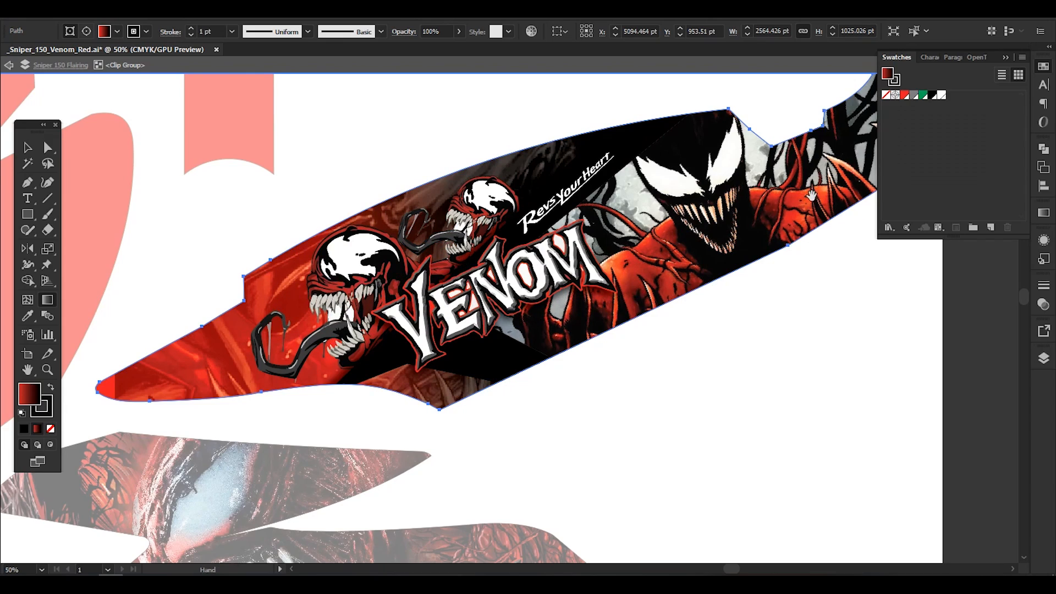
{"action": "left_click_drag", "start_coordinate": [831, 181], "coordinate": [819, 204]}
- Try the red Background swatch as the fill of the fairing's diagonal band
{"action": "key", "text": "v"}
{"action": "left_click", "coordinate": [905, 94]}
{"action": "key", "text": "ctrl+z"}
{"action": "left_click_drag", "start_coordinate": [689, 97], "coordinate": [711, 94]}
{"action": "left_click", "coordinate": [633, 154]}
{"action": "double_click", "coordinate": [906, 95]}
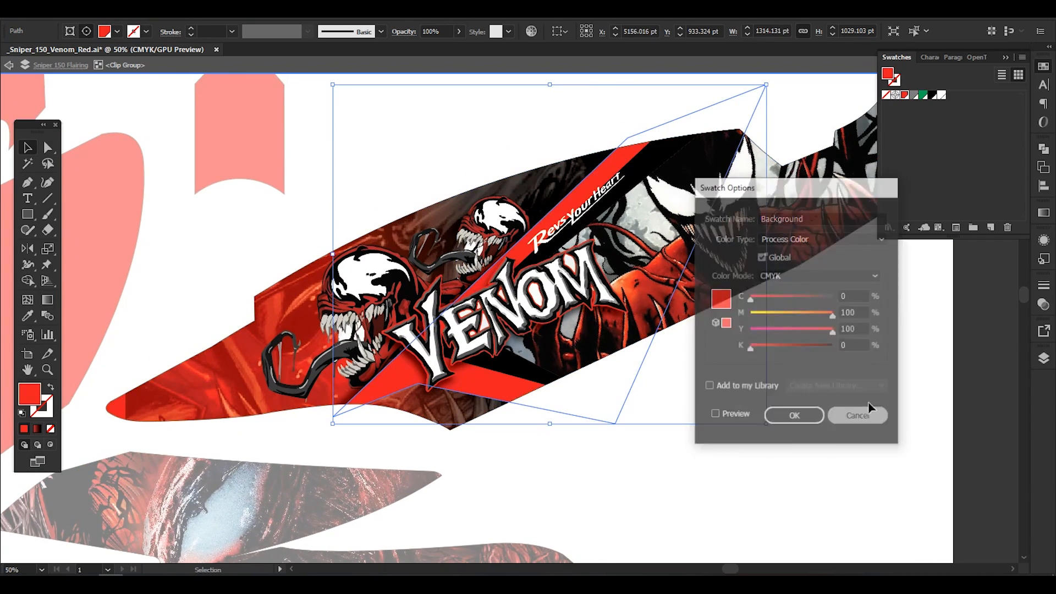
{"action": "left_click", "coordinate": [869, 419]}
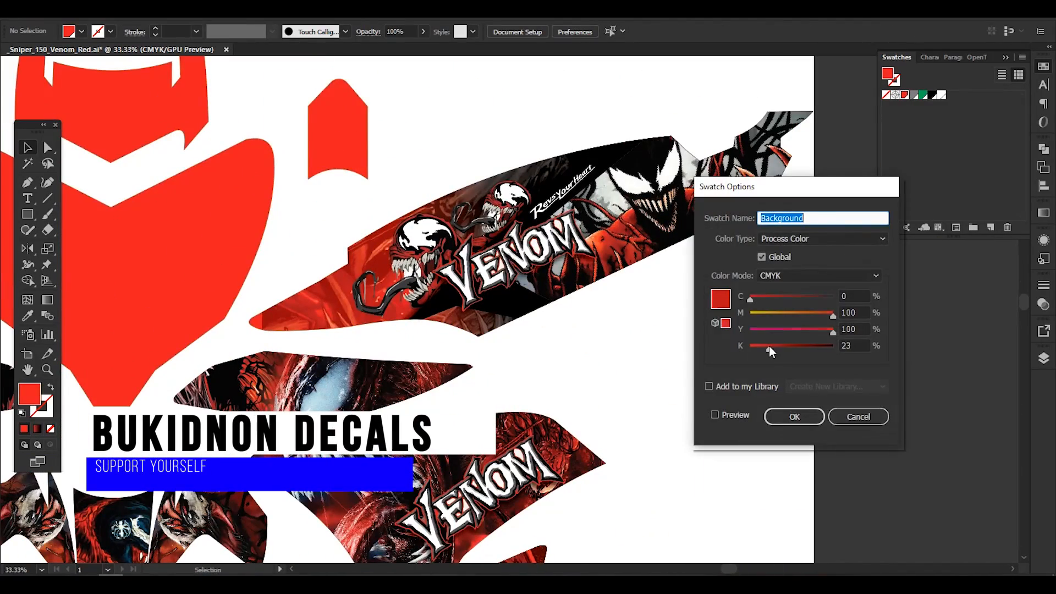
- Darken the global Background red swatch by raising its black component, with the preview on
{"action": "left_click", "coordinate": [716, 415]}
{"action": "left_click_drag", "start_coordinate": [763, 348], "coordinate": [758, 350]}
{"action": "key", "text": "Return"}
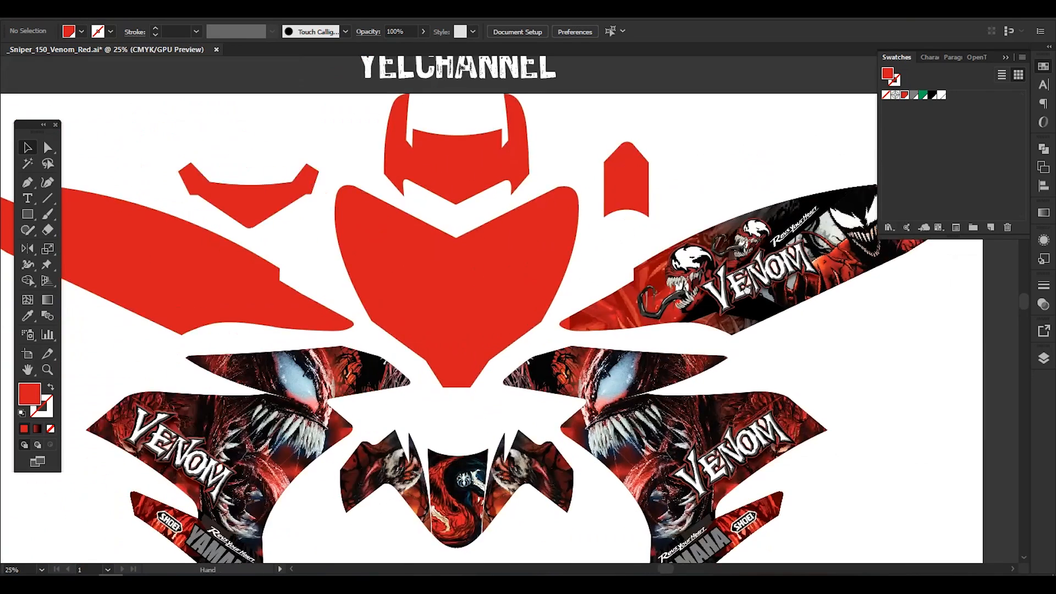
- Nudge a mirrored copy of the finished upper fairing into alignment over the plain red fairing on the opposite side
{"action": "left_click_drag", "start_coordinate": [617, 304], "coordinate": [639, 309]}
{"action": "key", "text": "Right"}
{"action": "key", "text": "Right"}
{"action": "key", "text": "Right"}
{"action": "key", "text": "Right"}
{"action": "key", "text": "Right"}
{"action": "key", "text": "Right"}
{"action": "key", "text": "Right"}
{"action": "key", "text": "Right"}
{"action": "key", "text": "Right"}
{"action": "key", "text": "Right"}
{"action": "key", "text": "Right"}
{"action": "key", "text": "Right"}
{"action": "key", "text": "Right"}
{"action": "key", "text": "Right"}
{"action": "key", "text": "Right"}
{"action": "key", "text": "Right"}
{"action": "key", "text": "Right"}
{"action": "key", "text": "Right"}
{"action": "key", "text": "Right"}
- Replace the plain red upper fairing shape with the mirrored artwork, pasted in place in front
{"action": "key", "text": "ctrl+x"}
{"action": "left_click", "coordinate": [170, 262]}
{"action": "key", "text": "Delete"}
{"action": "key", "text": "ctrl+f"}
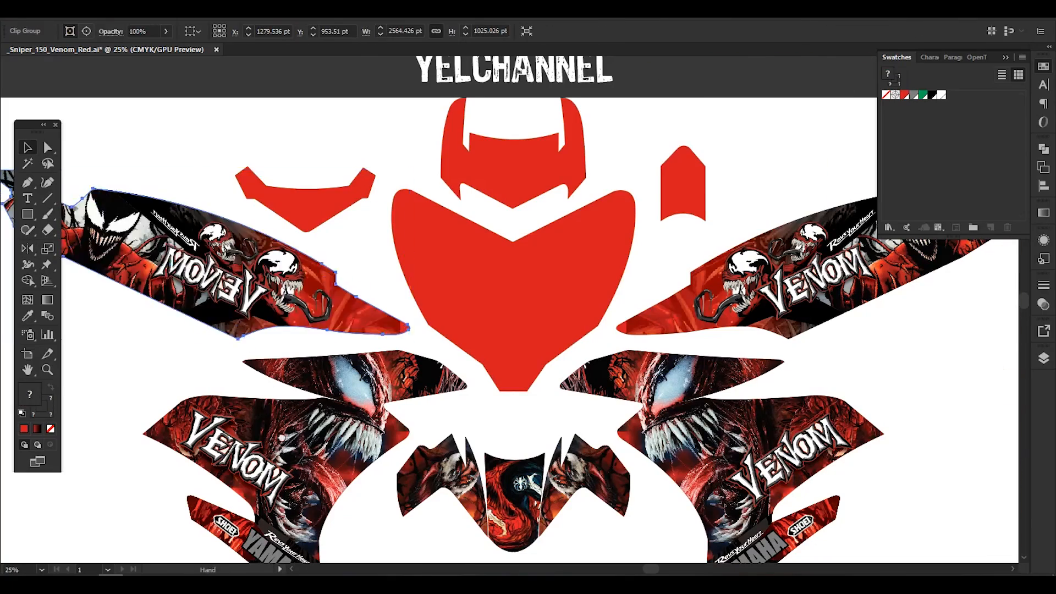
- Enter the mirrored fairing's clip group and reflect its backwards VENOM logo so it reads correctly
{"action": "left_click_drag", "start_coordinate": [200, 423], "coordinate": [514, 468]}
{"action": "scroll", "coordinate": [495, 441], "scroll_direction": "up", "scroll_amount": 2}
{"action": "double_click", "coordinate": [661, 350]}
{"action": "left_click", "coordinate": [662, 351]}
{"action": "scroll", "coordinate": [663, 353], "scroll_direction": "up", "scroll_amount": 2}
{"action": "key", "text": "o"}
{"action": "left_click_drag", "start_coordinate": [664, 352], "coordinate": [638, 354]}
{"action": "key", "text": "v"}
- Reflect the backwards "Revs Your Heart" lettering on the mirrored upper fairing and nudge it into place above the VENOM logo
{"action": "left_click", "coordinate": [346, 112]}
{"action": "left_click_drag", "start_coordinate": [330, 110], "coordinate": [484, 330]}
{"action": "left_click", "coordinate": [431, 263]}
{"action": "key", "text": "o"}
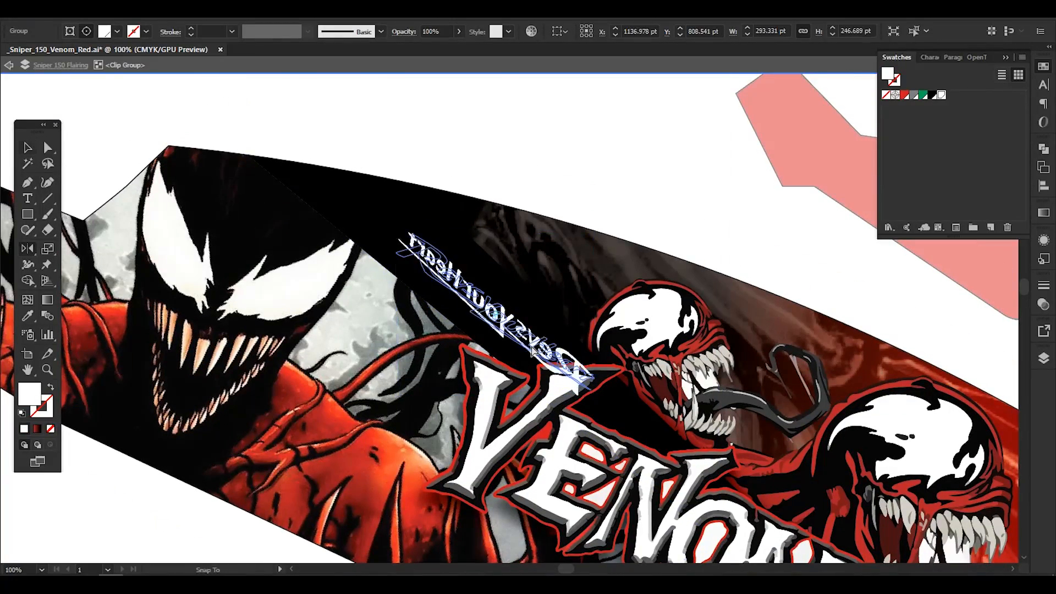
{"action": "left_click_drag", "start_coordinate": [601, 452], "coordinate": [546, 313]}
{"action": "left_click_drag", "start_coordinate": [467, 192], "coordinate": [470, 195]}
{"action": "left_click_drag", "start_coordinate": [503, 227], "coordinate": [500, 230]}
{"action": "left_click", "coordinate": [291, 361]}
{"action": "scroll", "coordinate": [292, 360], "scroll_direction": "down", "scroll_amount": 2}
{"action": "left_click_drag", "start_coordinate": [292, 360], "coordinate": [418, 316]}
{"action": "double_click", "coordinate": [243, 432]}
- Copy the venom_as_carnage.jpg image from the lower side fairing and paste it into the large red front fairing's clip group
{"action": "scroll", "coordinate": [243, 432], "scroll_direction": "down", "scroll_amount": 1}
{"action": "left_click_drag", "start_coordinate": [556, 550], "coordinate": [156, 345]}
{"action": "key", "text": "ctrl+minus"}
{"action": "double_click", "coordinate": [605, 342]}
{"action": "double_click", "coordinate": [479, 359]}
{"action": "double_click", "coordinate": [540, 307]}
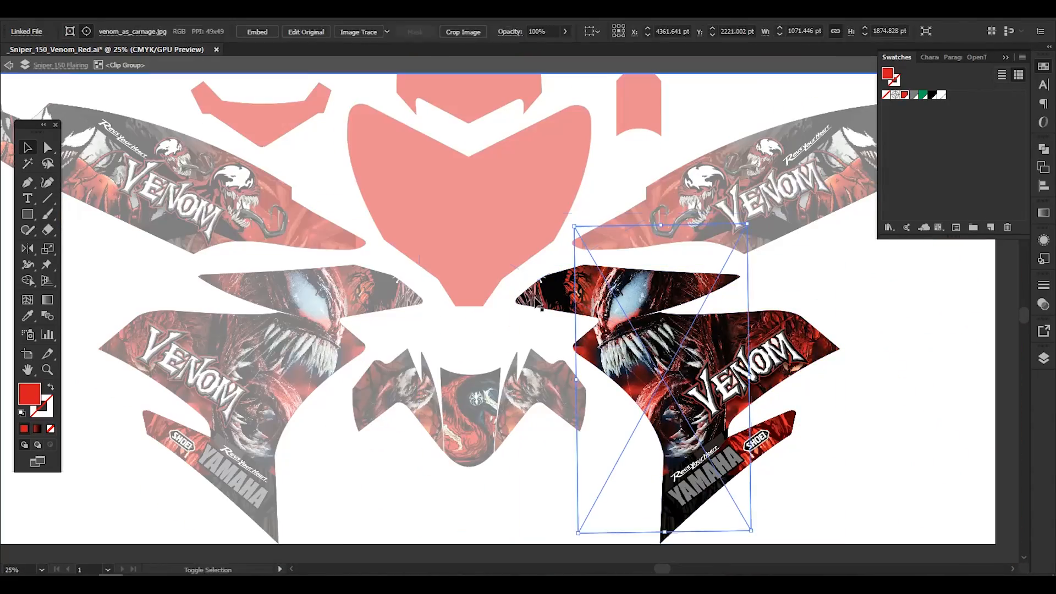
{"action": "key", "text": "ctrl+c"}
{"action": "double_click", "coordinate": [551, 324]}
{"action": "left_click_drag", "start_coordinate": [537, 237], "coordinate": [536, 292]}
{"action": "double_click", "coordinate": [536, 292]}
{"action": "key", "text": "ctrl+v"}
{"action": "key", "text": "ctrl+z"}
{"action": "key", "text": "ctrl+v"}
{"action": "key", "text": "ctrl+z"}
{"action": "key", "text": "shift+d"}
{"action": "key", "text": "shift+d"}
{"action": "key", "text": "ctrl+v"}
- Fit the pasted Carnage face into the front fairing's right half and angle the Venom Wallpapers High Definition image over the other half
{"action": "mouse_move", "coordinate": [507, 362]}
{"action": "left_mouse_down"}
{"action": "mouse_move", "coordinate": [435, 314]}
{"action": "mouse_move", "coordinate": [500, 362]}
{"action": "left_mouse_up"}
{"action": "left_click_drag", "start_coordinate": [593, 246], "coordinate": [582, 226]}
{"action": "left_click_drag", "start_coordinate": [724, 205], "coordinate": [669, 307]}
{"action": "left_click", "coordinate": [665, 300]}
{"action": "key", "text": "ctrl+plus"}
{"action": "left_click_drag", "start_coordinate": [590, 256], "coordinate": [605, 288]}
{"action": "left_click", "coordinate": [597, 269]}
{"action": "key", "text": "ctrl+shift+g"}
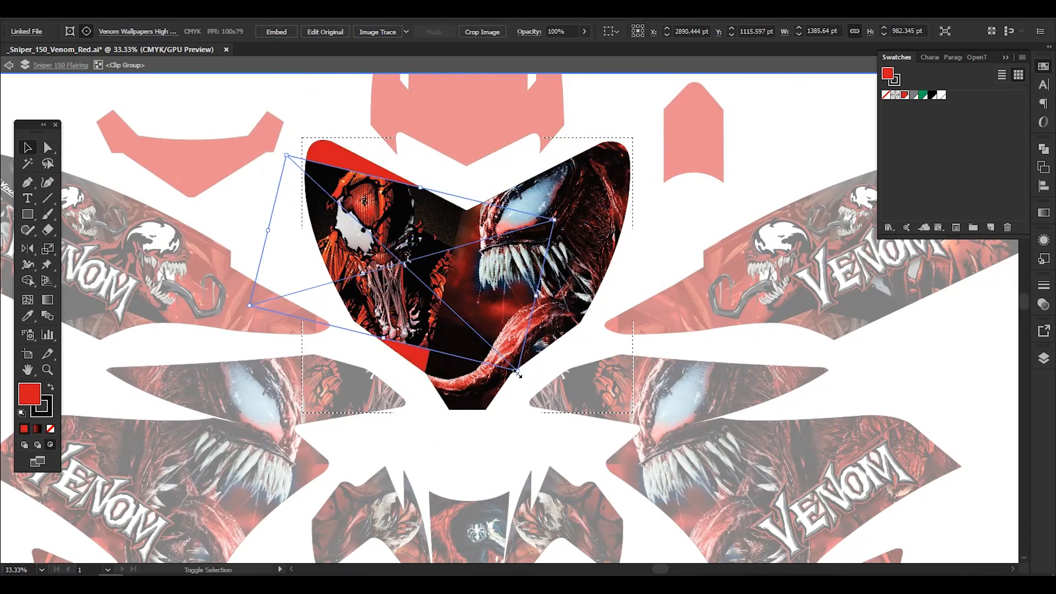
{"action": "left_click_drag", "start_coordinate": [684, 146], "coordinate": [648, 142]}
{"action": "left_click_drag", "start_coordinate": [459, 416], "coordinate": [457, 416]}
{"action": "left_click_drag", "start_coordinate": [551, 286], "coordinate": [556, 290]}
- Try replacing the Venom wallpaper image with a mirrored copy of the Carnage face to make the front fairing symmetrical
{"action": "left_click", "coordinate": [429, 308]}
{"action": "key", "text": "Delete"}
{"action": "left_click", "coordinate": [556, 308]}
{"action": "left_click_drag", "start_coordinate": [605, 357], "coordinate": [574, 335]}
{"action": "left_click_drag", "start_coordinate": [354, 277], "coordinate": [354, 277]}
{"action": "key", "text": "v"}
{"action": "left_click", "coordinate": [493, 432]}
{"action": "left_click_drag", "start_coordinate": [493, 433], "coordinate": [518, 444]}
{"action": "left_click", "coordinate": [407, 278]}
{"action": "left_click", "coordinate": [512, 274], "text": "shift"}
{"action": "left_click_drag", "start_coordinate": [511, 274], "coordinate": [516, 276]}
{"action": "left_click", "coordinate": [463, 186]}
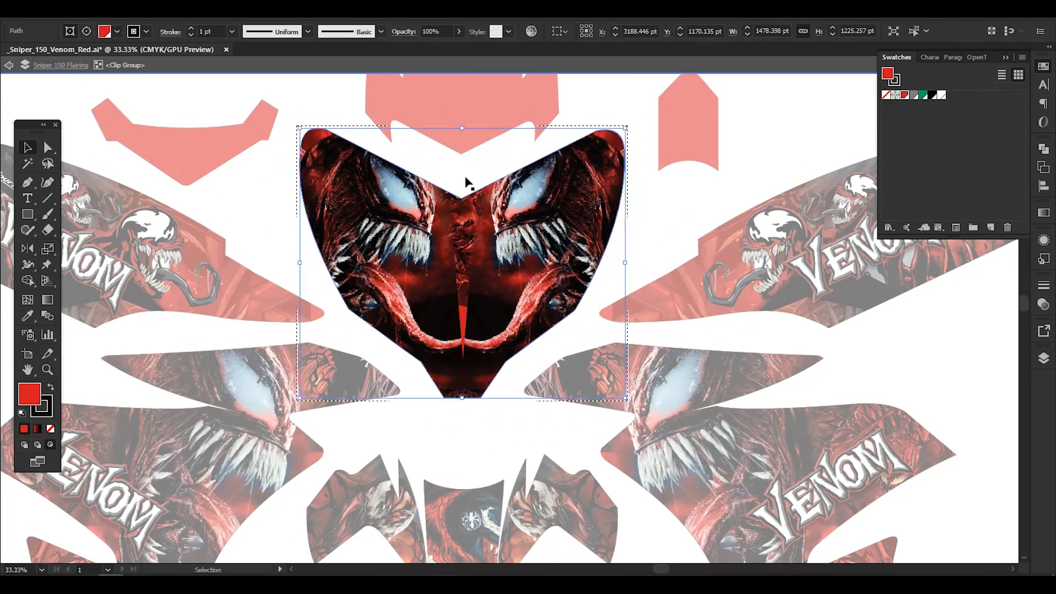
- Delete the mirrored Carnage artwork from the front fairing
{"action": "key", "text": "Delete"}
{"action": "left_click", "coordinate": [646, 262]}
{"action": "key", "text": "Delete"}
{"action": "left_click_drag", "start_coordinate": [370, 242], "coordinate": [335, 256]}
{"action": "left_click_drag", "start_coordinate": [549, 431], "coordinate": [526, 368]}
{"action": "key", "text": "Delete"}
- Copy the Venom Wallpapers High Definition image from a side fairing into the front fairing, behind the Carnage face, and fit it to the left half
{"action": "double_click", "coordinate": [567, 428]}
{"action": "double_click", "coordinate": [572, 314]}
{"action": "left_click", "coordinate": [572, 314]}
{"action": "key", "text": "ctrl+c"}
{"action": "double_click", "coordinate": [293, 154]}
{"action": "key", "text": "ctrl+v"}
{"action": "key", "text": "ctrl+["}
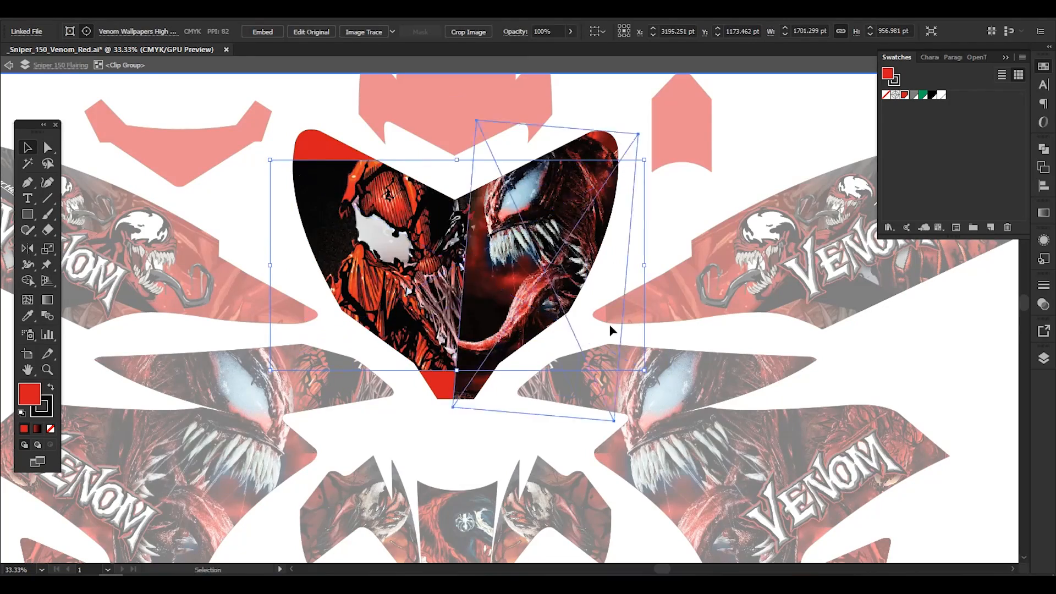
{"action": "left_click", "coordinate": [701, 369]}
{"action": "left_click_drag", "start_coordinate": [670, 380], "coordinate": [674, 366]}
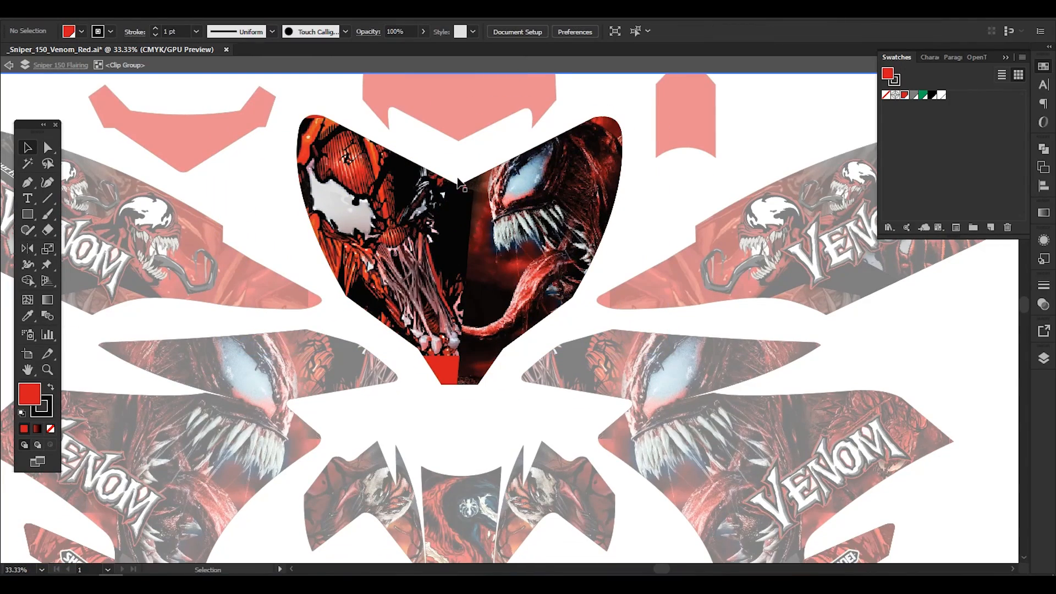
- Draw a closed slanted red band with the Pen tool down the middle of the front fairing, covering the seam between both images
{"action": "scroll", "coordinate": [486, 249], "scroll_direction": "up", "scroll_amount": 2}
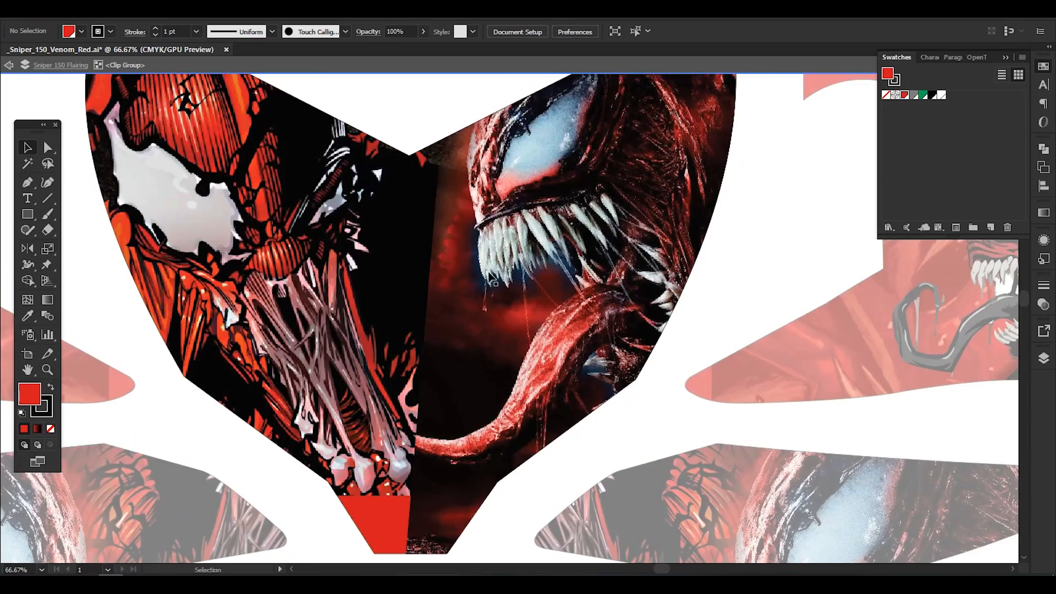
{"action": "scroll", "coordinate": [666, 294], "scroll_direction": "down", "scroll_amount": 2}
{"action": "scroll", "coordinate": [644, 373], "scroll_direction": "up", "scroll_amount": 1}
{"action": "scroll", "coordinate": [550, 260], "scroll_direction": "down", "scroll_amount": 1}
{"action": "scroll", "coordinate": [439, 154], "scroll_direction": "up", "scroll_amount": 1}
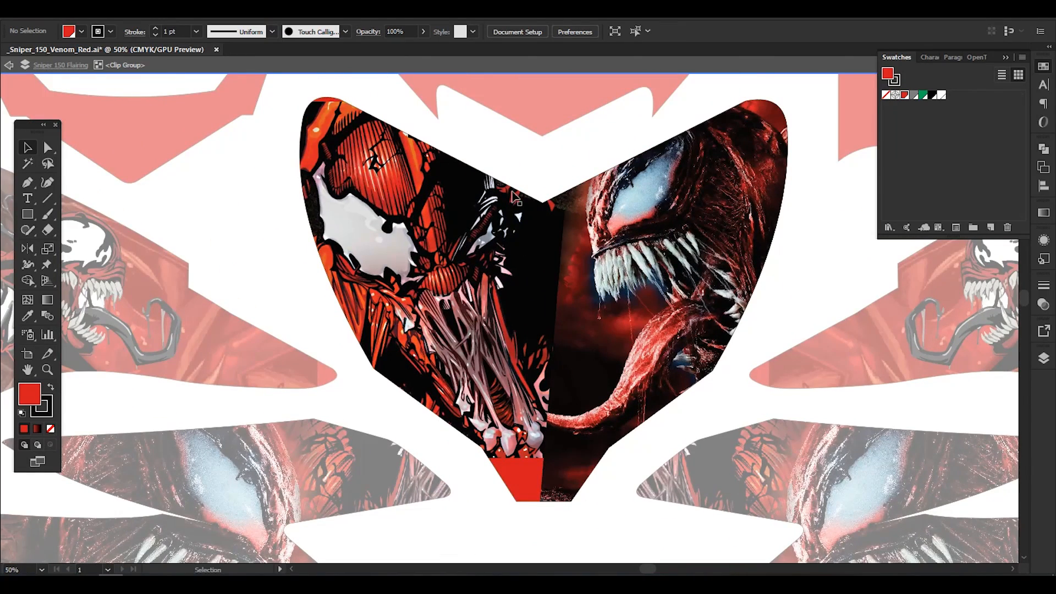
{"action": "left_click_drag", "start_coordinate": [601, 454], "coordinate": [602, 445]}
{"action": "key", "text": "p"}
{"action": "left_click", "coordinate": [550, 170]}
{"action": "left_click", "coordinate": [625, 463]}
{"action": "left_click", "coordinate": [538, 523]}
{"action": "left_click", "coordinate": [479, 460]}
{"action": "left_click", "coordinate": [402, 103]}
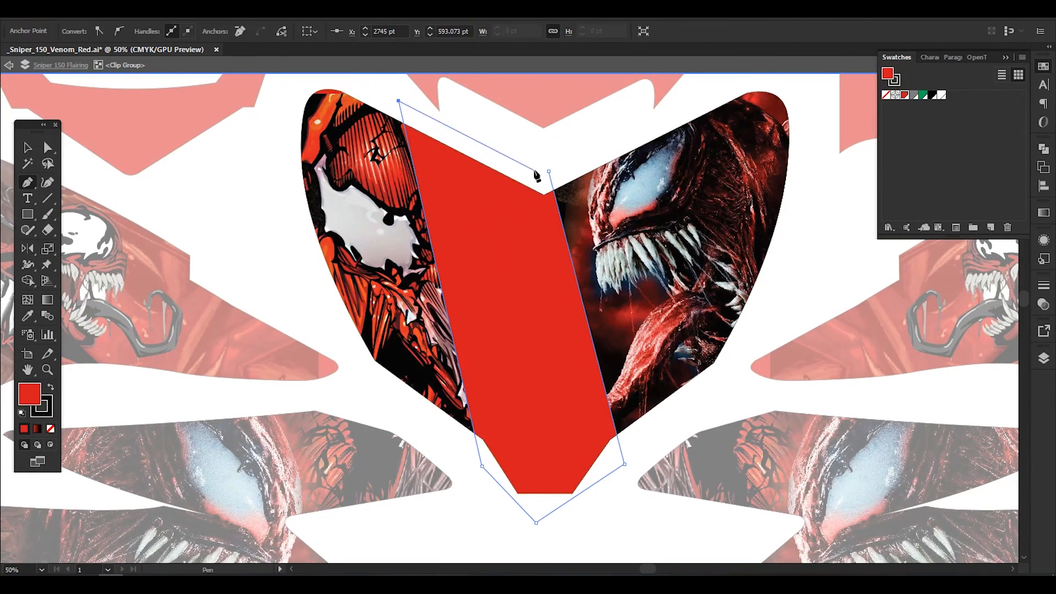
{"action": "left_click", "coordinate": [550, 170]}
- Remove the red band's outline and reposition the two character images on either side of it
{"action": "left_click_drag", "start_coordinate": [459, 128], "coordinate": [437, 118]}
{"action": "left_click", "coordinate": [495, 220]}
{"action": "left_click", "coordinate": [633, 259]}
{"action": "left_click_drag", "start_coordinate": [534, 288], "coordinate": [521, 291]}
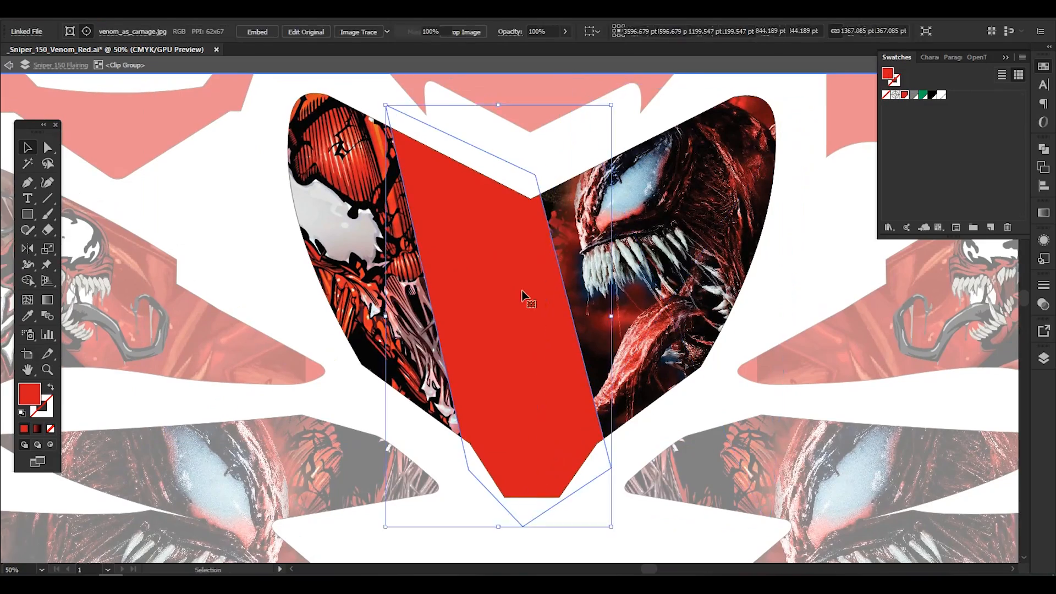
{"action": "key", "text": "v"}
{"action": "left_click", "coordinate": [669, 307]}
{"action": "left_click_drag", "start_coordinate": [869, 310], "coordinate": [833, 339]}
{"action": "left_click", "coordinate": [833, 341]}
{"action": "left_click_drag", "start_coordinate": [713, 421], "coordinate": [738, 387]}
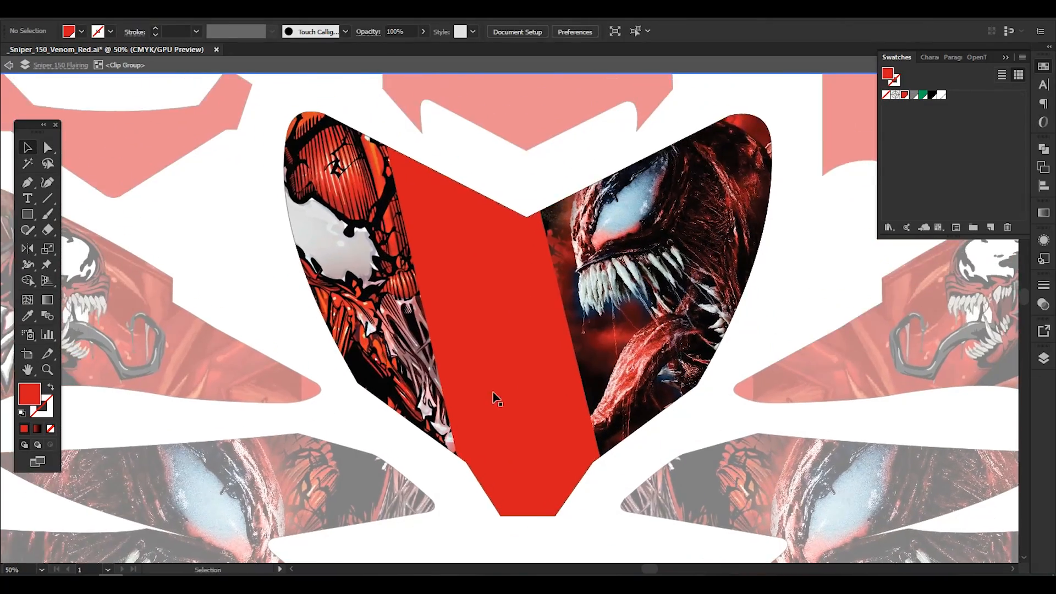
- Try a copy of the side fairing's VENOM logo on the lower end of the front fairing's red band
{"action": "scroll", "coordinate": [496, 398], "scroll_direction": "down", "scroll_amount": 1}
{"action": "left_click", "coordinate": [633, 258]}
{"action": "key", "text": "Escape"}
{"action": "left_click_drag", "start_coordinate": [787, 307], "coordinate": [707, 347]}
{"action": "double_click", "coordinate": [849, 283]}
{"action": "left_click", "coordinate": [849, 283]}
{"action": "key", "text": "ctrl+c"}
{"action": "key", "text": "Escape"}
{"action": "scroll", "coordinate": [338, 270], "scroll_direction": "up", "scroll_amount": 2}
{"action": "key", "text": "ctrl+v"}
{"action": "left_click_drag", "start_coordinate": [680, 311], "coordinate": [597, 330]}
{"action": "left_click_drag", "start_coordinate": [504, 276], "coordinate": [617, 408]}
{"action": "left_click_drag", "start_coordinate": [700, 344], "coordinate": [568, 249]}
{"action": "left_click_drag", "start_coordinate": [550, 280], "coordinate": [595, 306]}
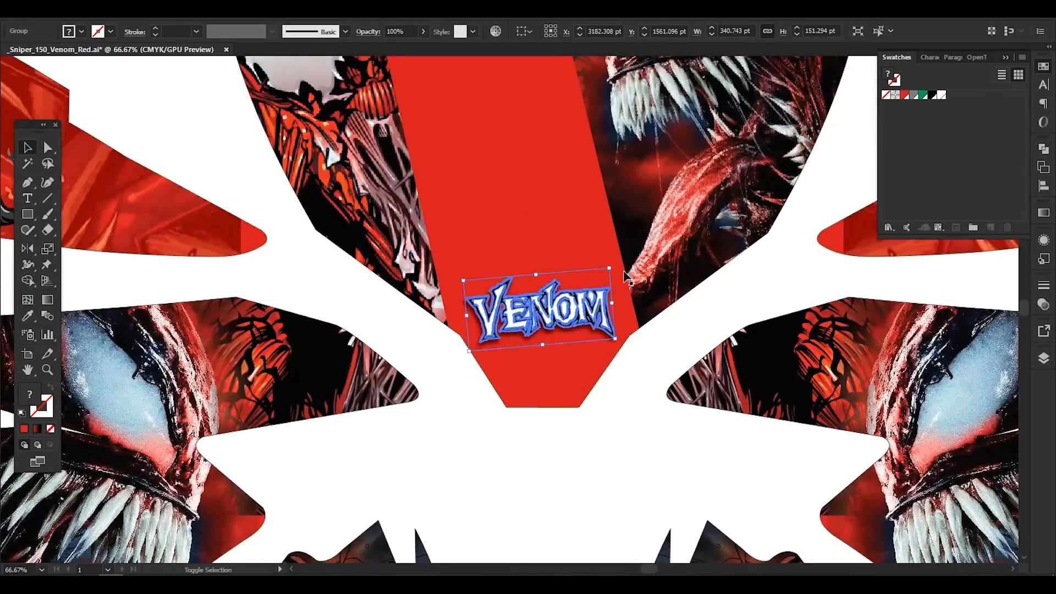
- Move the VENOM logo into the front fairing's clip group, turned to read downward along the red band and enlarged
{"action": "left_click", "coordinate": [714, 466]}
{"action": "scroll", "coordinate": [714, 467], "scroll_direction": "down", "scroll_amount": 1}
{"action": "left_click_drag", "start_coordinate": [715, 467], "coordinate": [678, 513]}
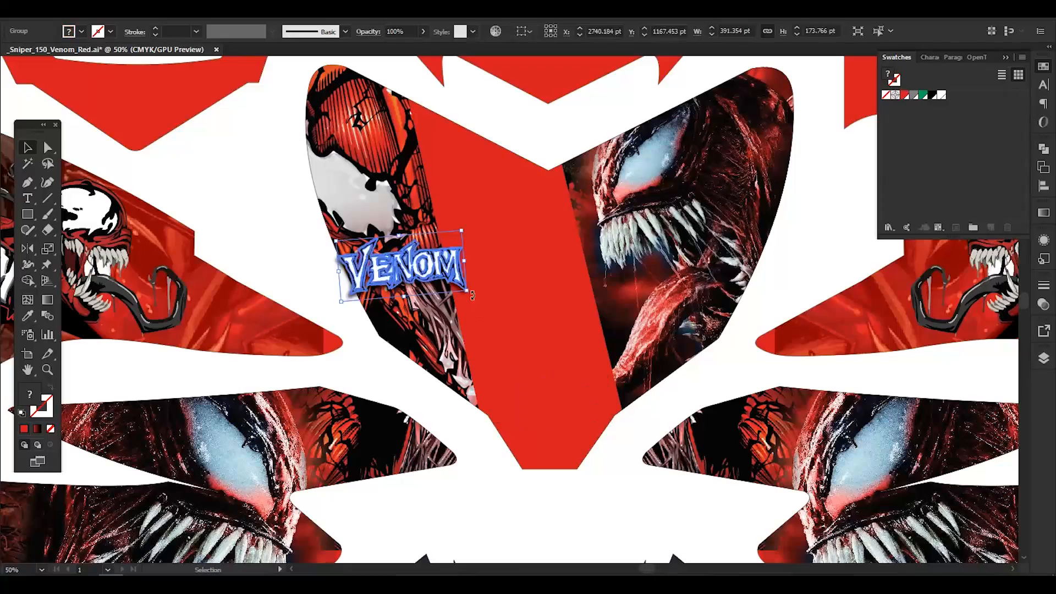
{"action": "key", "text": "ctrl+x"}
{"action": "double_click", "coordinate": [677, 319]}
{"action": "left_click_drag", "start_coordinate": [402, 247], "coordinate": [366, 292]}
{"action": "key", "text": "ctrl+f"}
{"action": "left_click", "coordinate": [313, 240]}
{"action": "left_click_drag", "start_coordinate": [172, 248], "coordinate": [93, 187]}
{"action": "left_click", "coordinate": [775, 292]}
{"action": "left_click_drag", "start_coordinate": [702, 295], "coordinate": [737, 341]}
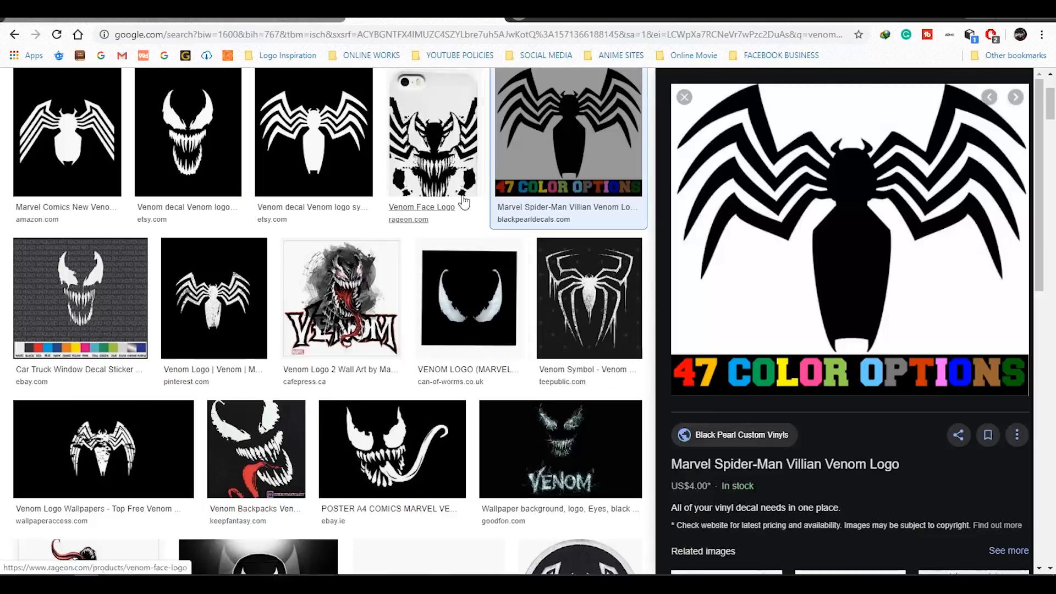
- Pick the Symbiote Venom Wallpaper Speedart image from the _Sniper_150_Venom folder and clip it inside the red band, lettering running downward
{"action": "left_click", "coordinate": [462, 198]}
{"action": "scroll", "coordinate": [462, 198], "scroll_direction": "down", "scroll_amount": 5}
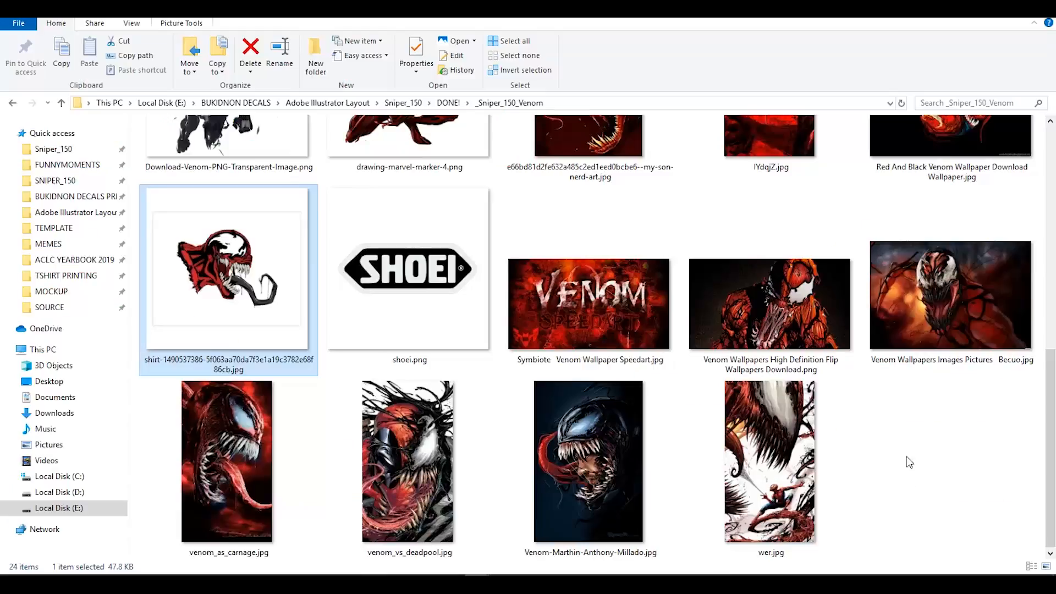
{"action": "scroll", "coordinate": [885, 411], "scroll_direction": "up", "scroll_amount": 5}
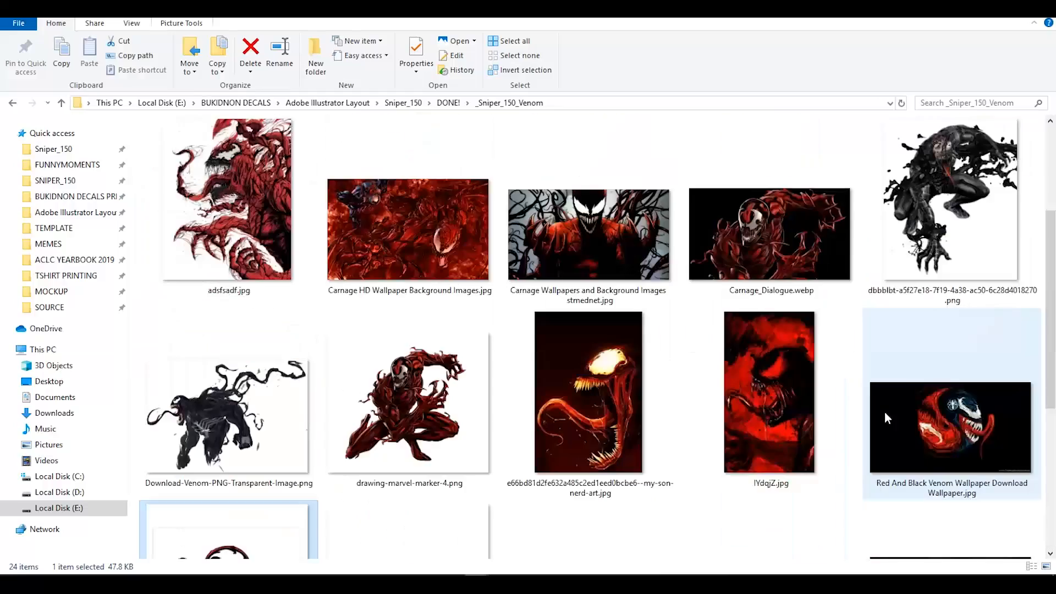
{"action": "scroll", "coordinate": [627, 410], "scroll_direction": "up", "scroll_amount": 4}
{"action": "scroll", "coordinate": [757, 412], "scroll_direction": "down", "scroll_amount": 5}
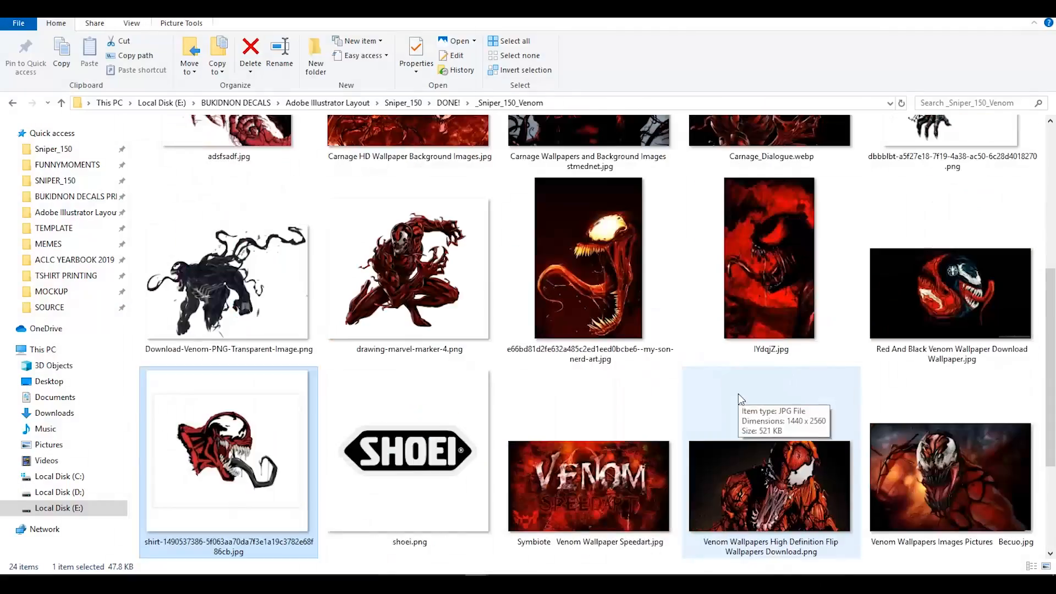
{"action": "left_click", "coordinate": [618, 492]}
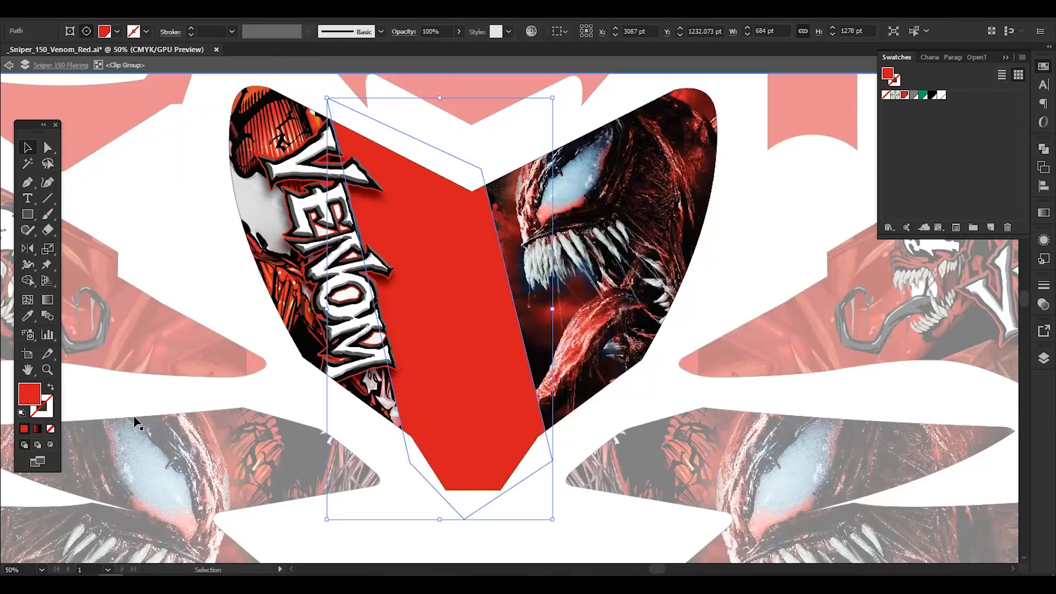
{"action": "left_click_drag", "start_coordinate": [560, 483], "coordinate": [588, 305]}
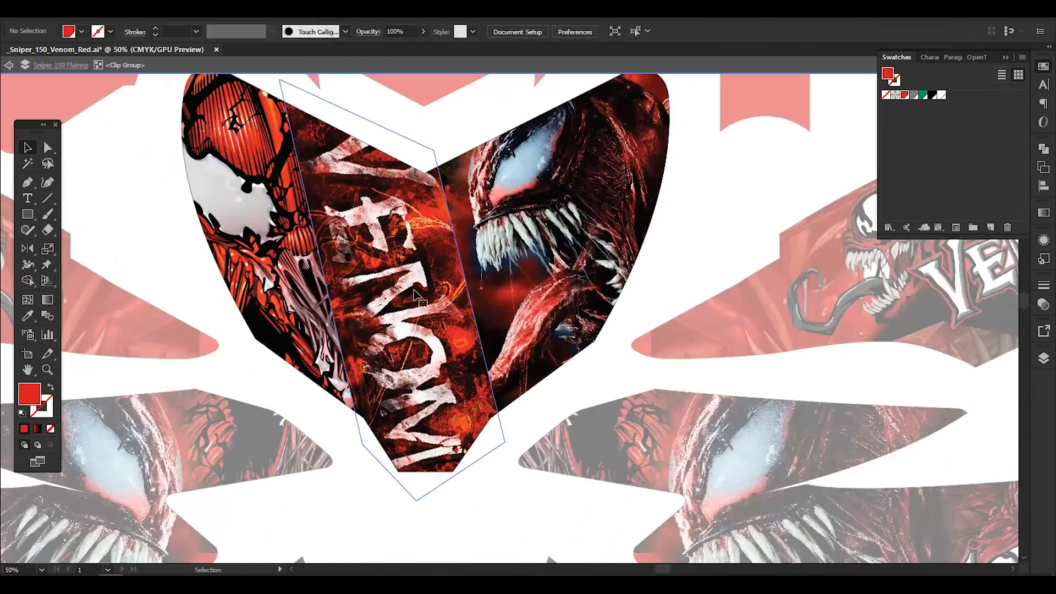
- Apply a Drop Shadow effect to the clipped VENOM band on the front fairing
{"action": "left_click", "coordinate": [414, 292]}
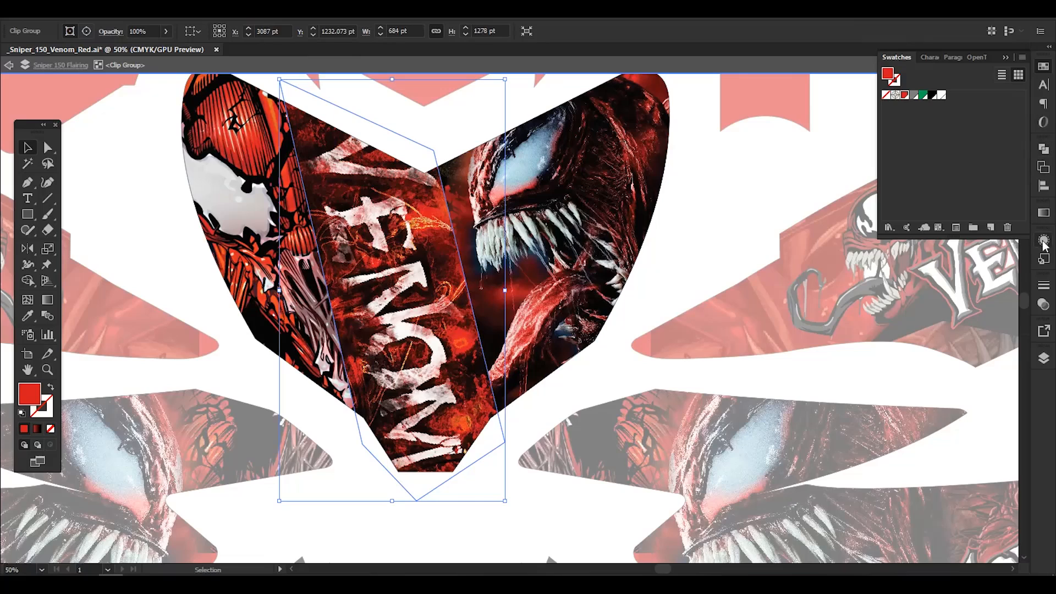
{"action": "left_click", "coordinate": [1043, 241]}
{"action": "left_click", "coordinate": [917, 324]}
{"action": "left_click", "coordinate": [859, 127]}
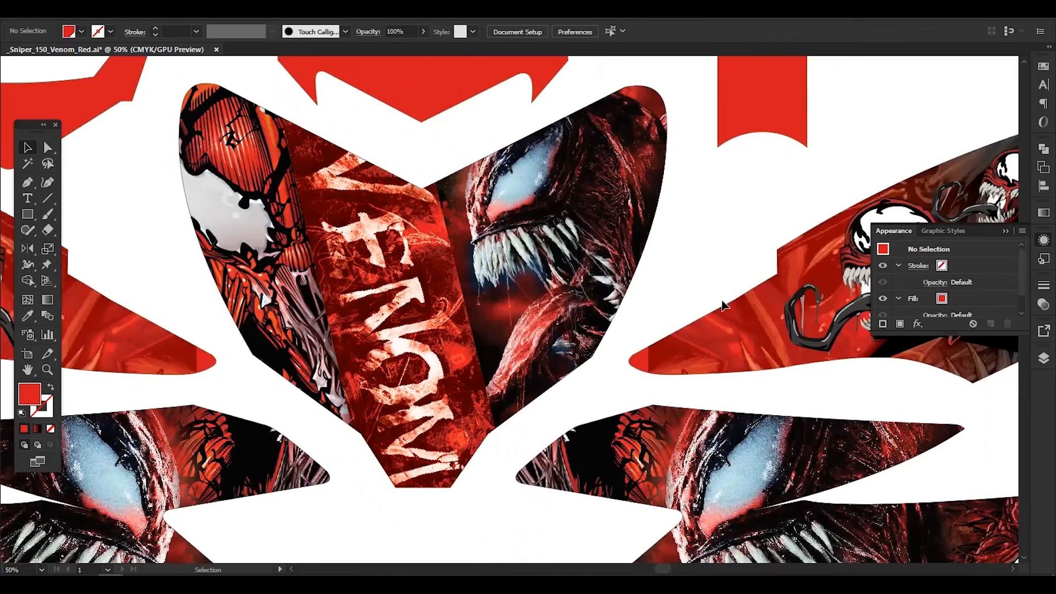
{"action": "scroll", "coordinate": [665, 297], "scroll_direction": "down", "scroll_amount": 3}
{"action": "scroll", "coordinate": [649, 308], "scroll_direction": "up", "scroll_amount": 2}
{"action": "left_click_drag", "start_coordinate": [638, 323], "coordinate": [614, 349]}
{"action": "left_click_drag", "start_coordinate": [543, 477], "coordinate": [483, 438]}
- Inside the band's clip group, draw a black strip along one long edge and place a reflected copy along the opposite edge
{"action": "double_click", "coordinate": [472, 250]}
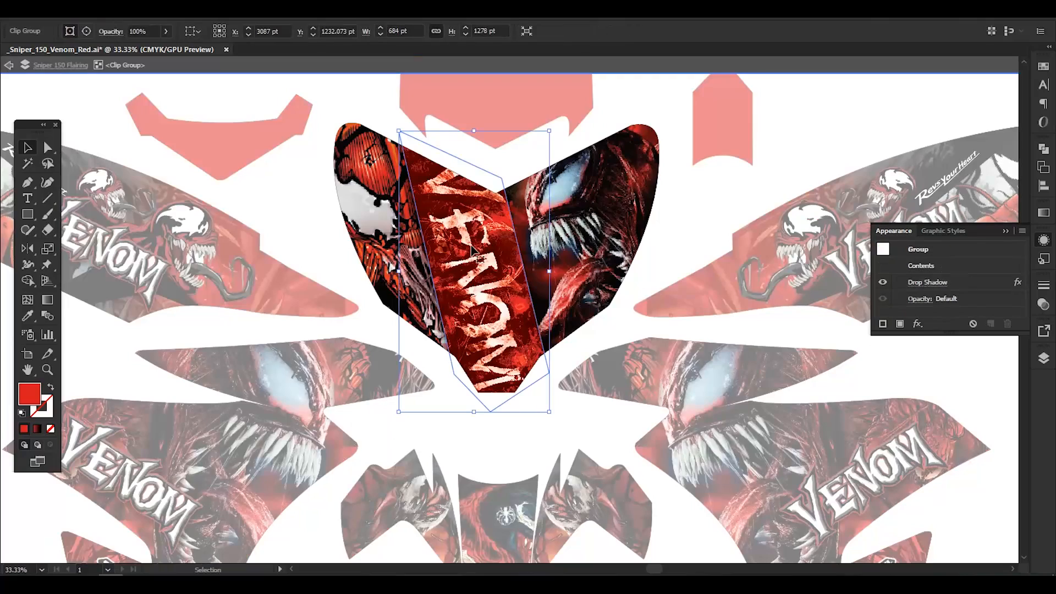
{"action": "scroll", "coordinate": [443, 227], "scroll_direction": "up", "scroll_amount": 1}
{"action": "left_click_drag", "start_coordinate": [442, 228], "coordinate": [438, 280]}
{"action": "double_click", "coordinate": [439, 279]}
{"action": "left_click_drag", "start_coordinate": [406, 125], "coordinate": [385, 113]}
{"action": "key", "text": "p"}
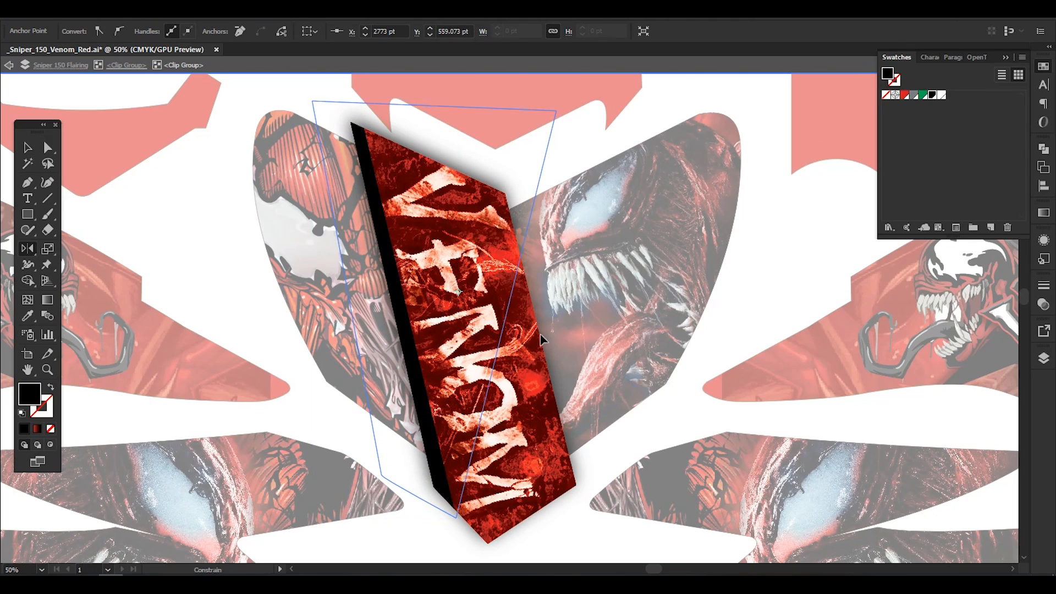
{"action": "key", "text": "v"}
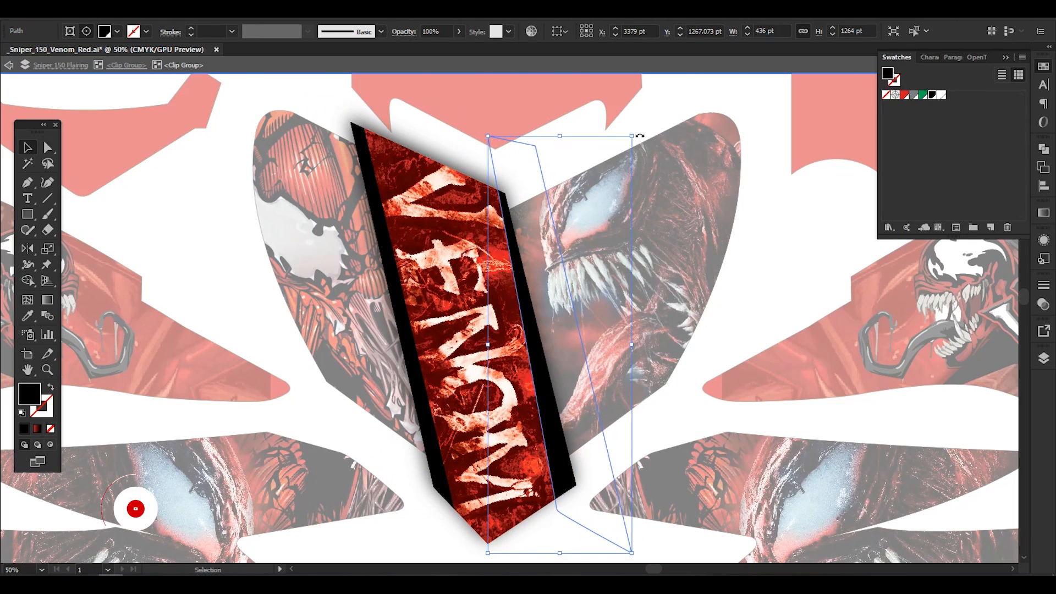
{"action": "double_click", "coordinate": [831, 277]}
{"action": "left_click_drag", "start_coordinate": [723, 340], "coordinate": [672, 304]}
{"action": "scroll", "coordinate": [672, 314], "scroll_direction": "down", "scroll_amount": 1}
{"action": "left_click_drag", "start_coordinate": [606, 486], "coordinate": [493, 354]}
{"action": "scroll", "coordinate": [493, 353], "scroll_direction": "down", "scroll_amount": 2}
{"action": "scroll", "coordinate": [494, 256], "scroll_direction": "up", "scroll_amount": 2}
{"action": "double_click", "coordinate": [413, 220]}
{"action": "mouse_move", "coordinate": [369, 205]}
{"action": "left_mouse_down"}
{"action": "mouse_move", "coordinate": [356, 198]}
{"action": "mouse_move", "coordinate": [385, 209]}
{"action": "left_mouse_up"}
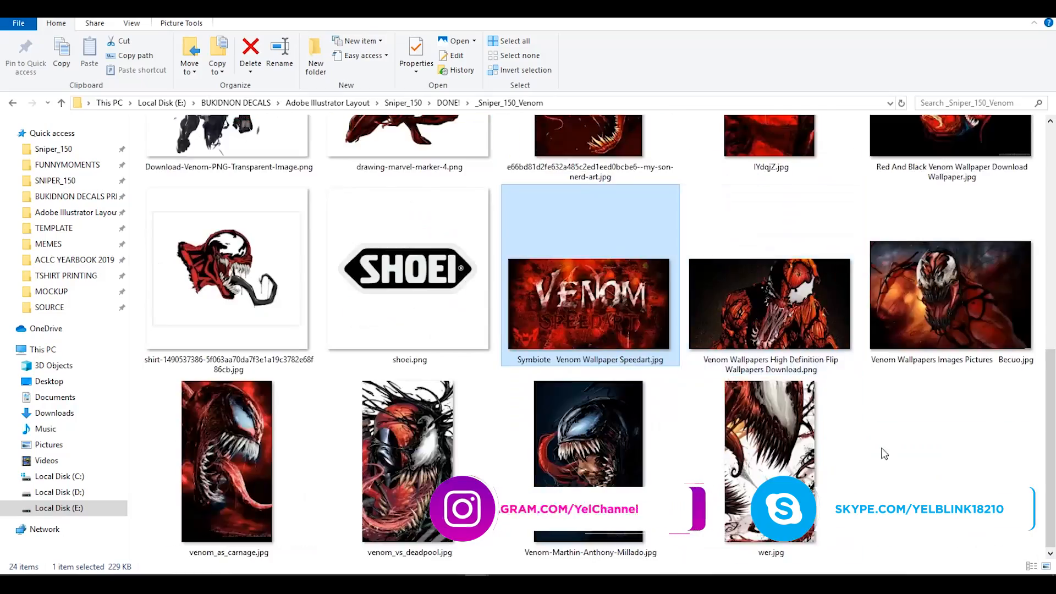
{"action": "scroll", "coordinate": [882, 449], "scroll_direction": "up", "scroll_amount": 3}
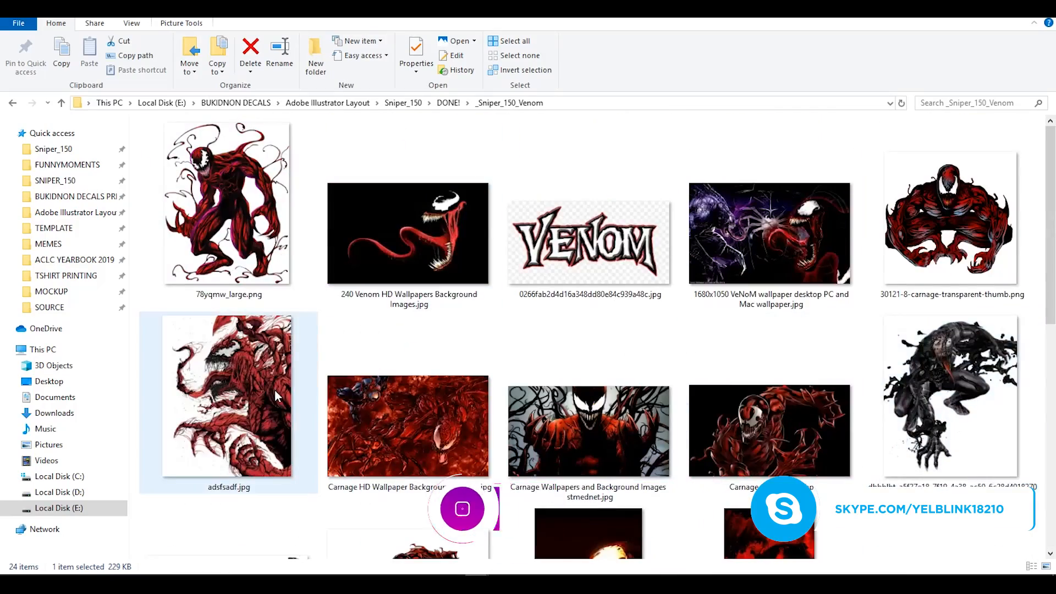
{"action": "scroll", "coordinate": [371, 371], "scroll_direction": "down", "scroll_amount": 2}
{"action": "left_click", "coordinate": [229, 280]}
{"action": "scroll", "coordinate": [482, 364], "scroll_direction": "down", "scroll_amount": 3}
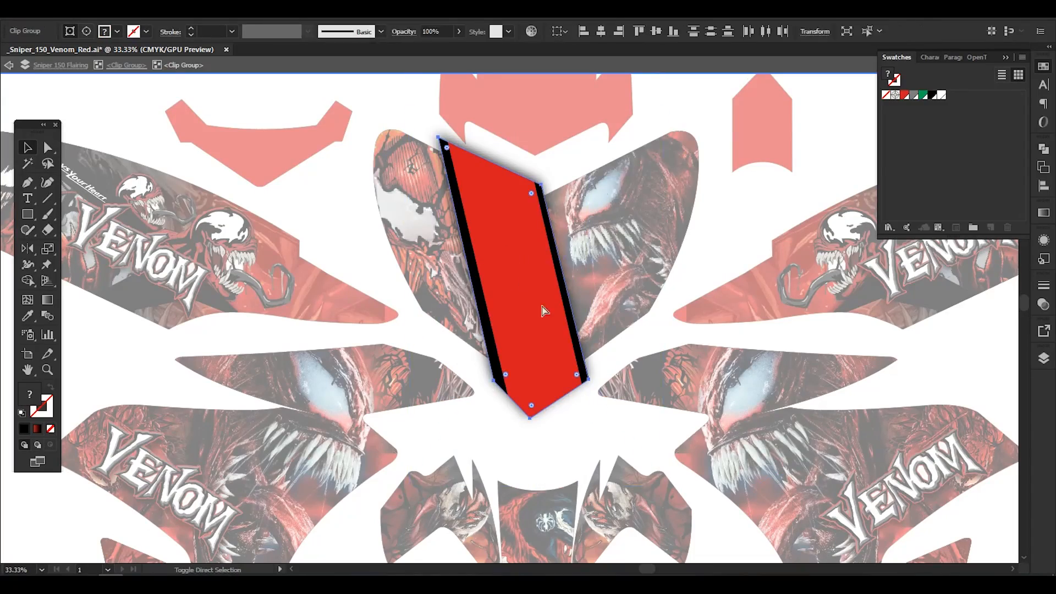
{"action": "left_click", "coordinate": [542, 311]}
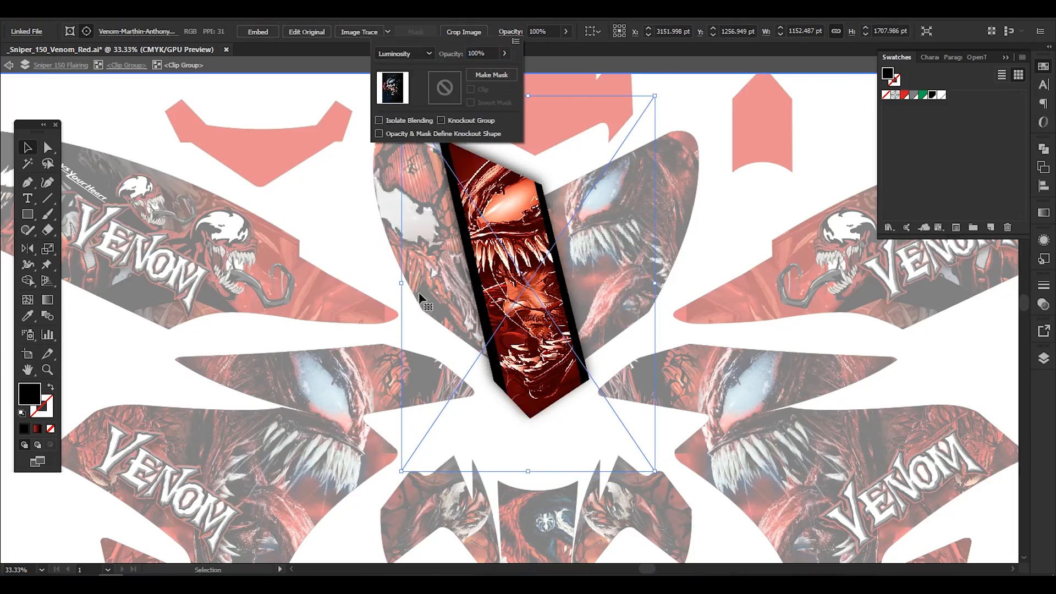
{"action": "double_click", "coordinate": [771, 227]}
{"action": "left_click_drag", "start_coordinate": [725, 242], "coordinate": [673, 207]}
{"action": "scroll", "coordinate": [399, 203], "scroll_direction": "up", "scroll_amount": 1}
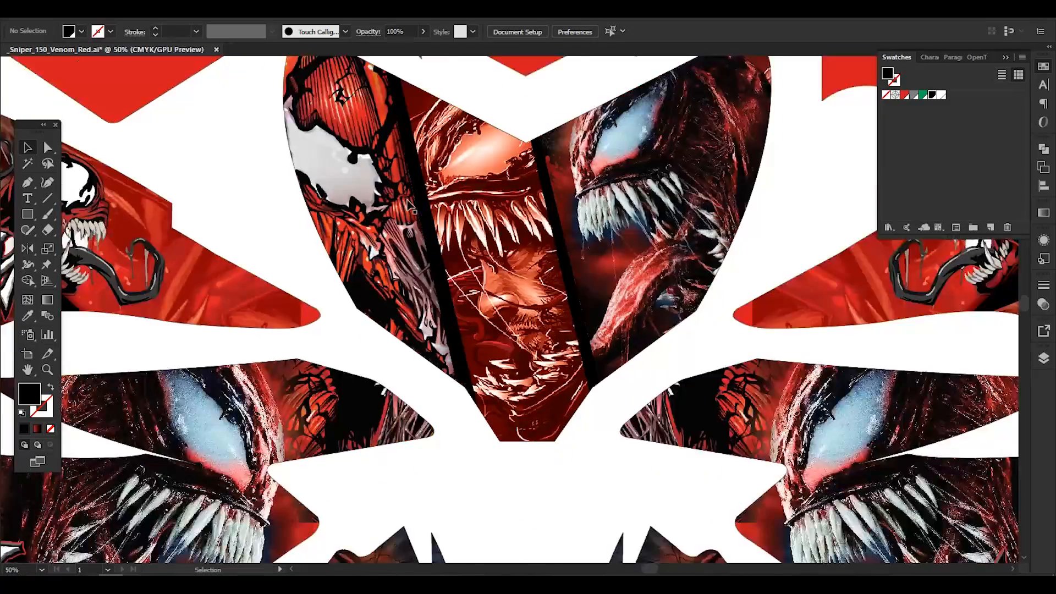
- Draw a black tapered centre panel with the Pen tool over the upper horned fairing piece and clip it inside
{"action": "scroll", "coordinate": [435, 246], "scroll_direction": "down", "scroll_amount": 2}
{"action": "left_click_drag", "start_coordinate": [497, 338], "coordinate": [539, 361]}
{"action": "scroll", "coordinate": [491, 139], "scroll_direction": "up", "scroll_amount": 2}
{"action": "left_click_drag", "start_coordinate": [492, 138], "coordinate": [435, 237]}
{"action": "scroll", "coordinate": [474, 266], "scroll_direction": "up", "scroll_amount": 1}
{"action": "key", "text": "p"}
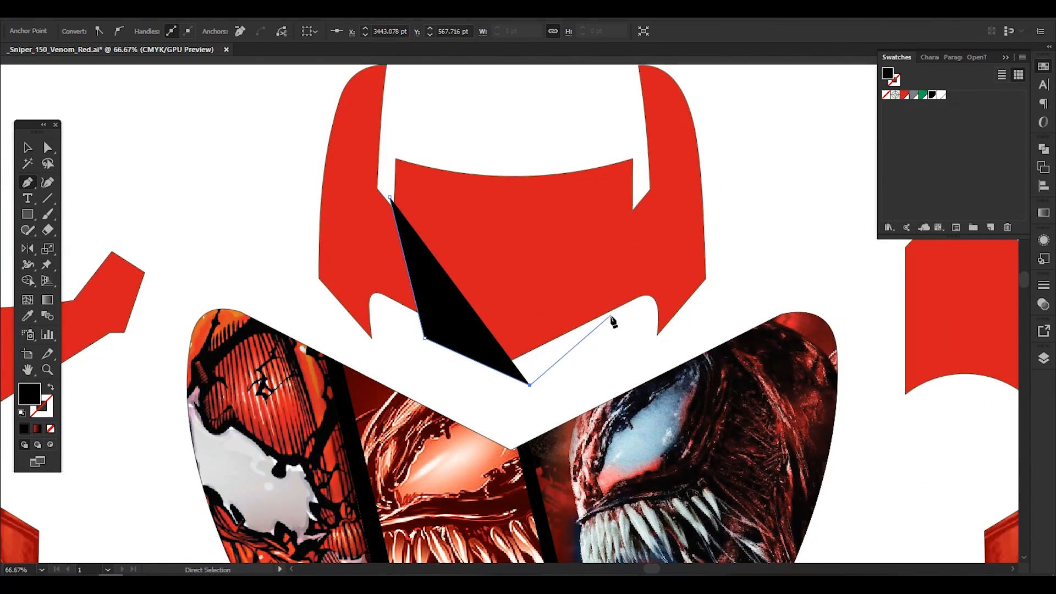
{"action": "double_click", "coordinate": [432, 275]}
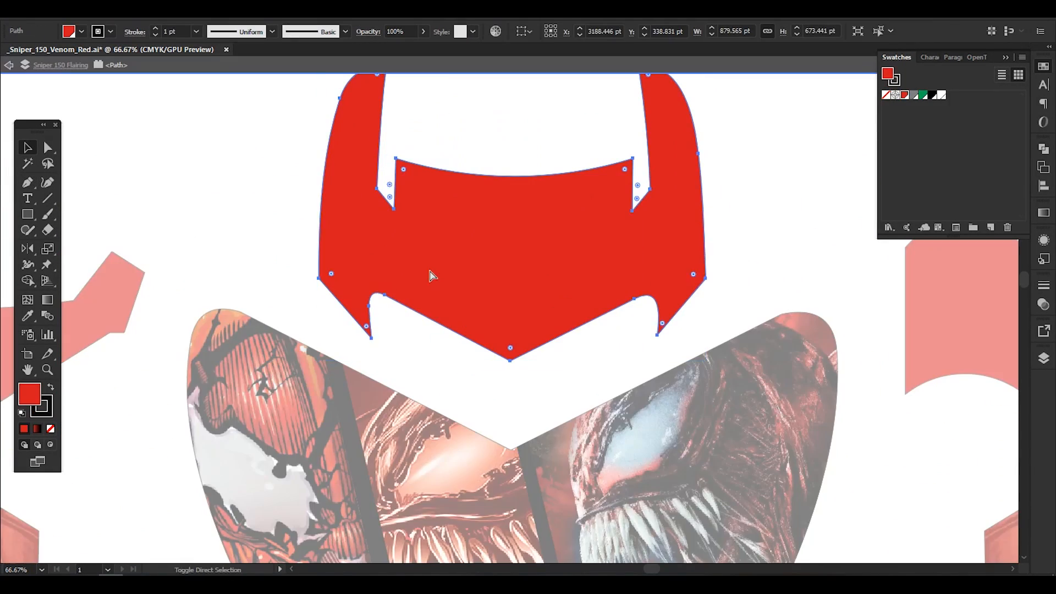
{"action": "key", "text": "Escape"}
- Reuse the Venom-and-Carnage heads artwork from the lower centre piece and clip it inside the upper piece's black centre panel
{"action": "scroll", "coordinate": [782, 323], "scroll_direction": "down", "scroll_amount": 1}
{"action": "scroll", "coordinate": [575, 104], "scroll_direction": "down", "scroll_amount": 4}
{"action": "left_click_drag", "start_coordinate": [595, 108], "coordinate": [572, 174]}
{"action": "scroll", "coordinate": [572, 175], "scroll_direction": "up", "scroll_amount": 3}
{"action": "double_click", "coordinate": [525, 275]}
{"action": "key", "text": "ctrl+z"}
{"action": "scroll", "coordinate": [554, 234], "scroll_direction": "up", "scroll_amount": 1}
{"action": "double_click", "coordinate": [537, 267]}
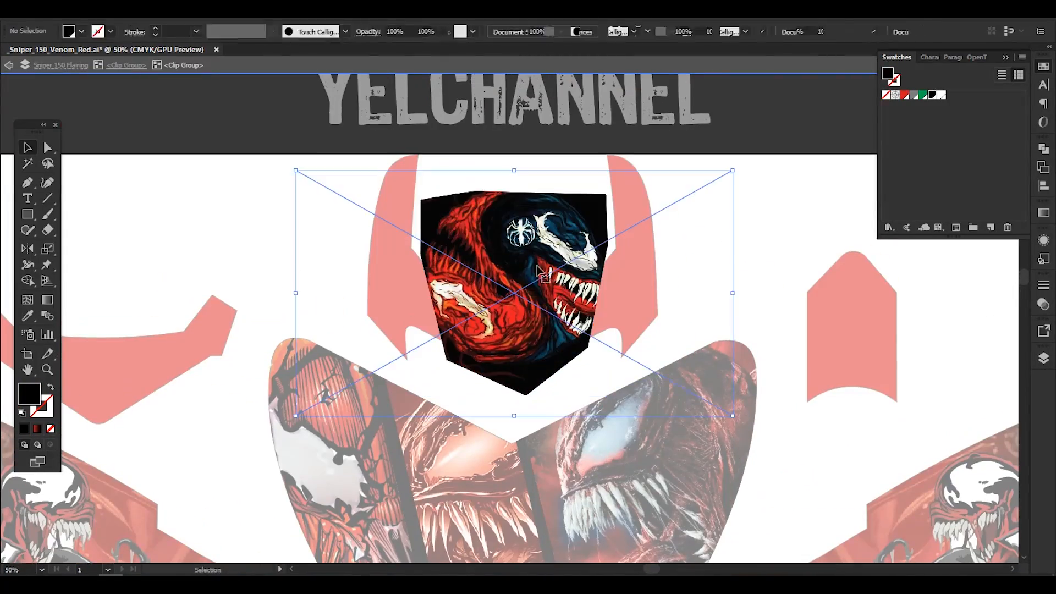
{"action": "key", "text": "Delete"}
{"action": "key", "text": "Escape"}
{"action": "double_click", "coordinate": [605, 264]}
{"action": "double_click", "coordinate": [554, 302]}
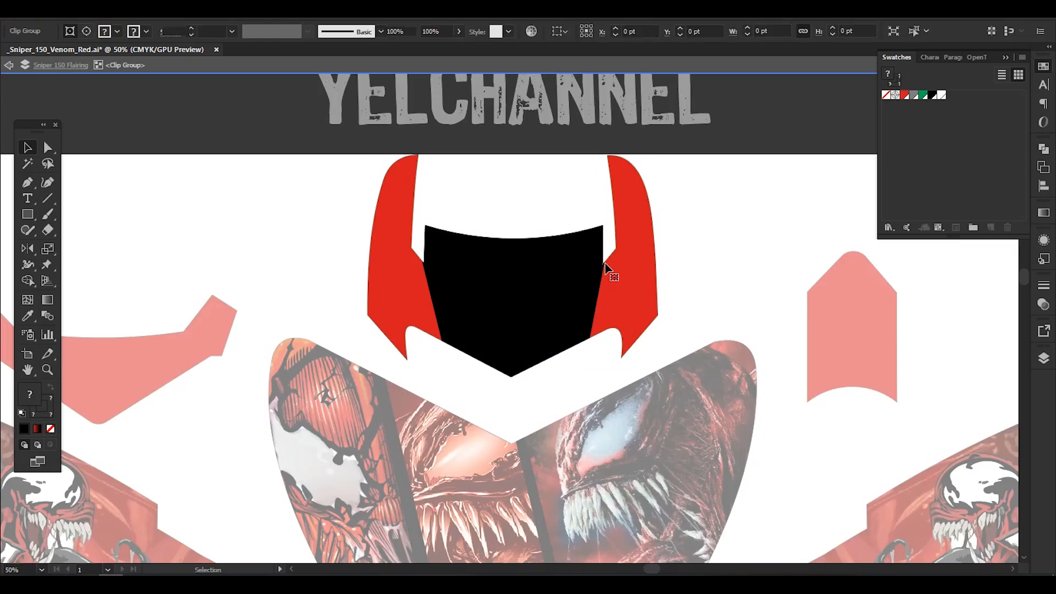
{"action": "double_click", "coordinate": [557, 301]}
{"action": "left_click_drag", "start_coordinate": [557, 301], "coordinate": [550, 301]}
{"action": "left_click_drag", "start_coordinate": [684, 212], "coordinate": [677, 217]}
- Add the Venom Wallpapers High Definition image behind the centre panel so it covers both side horns of the upper piece
{"action": "double_click", "coordinate": [518, 418]}
{"action": "left_click_drag", "start_coordinate": [518, 418], "coordinate": [497, 303]}
{"action": "left_click_drag", "start_coordinate": [313, 160], "coordinate": [303, 233]}
{"action": "double_click", "coordinate": [432, 225]}
{"action": "left_click", "coordinate": [432, 224]}
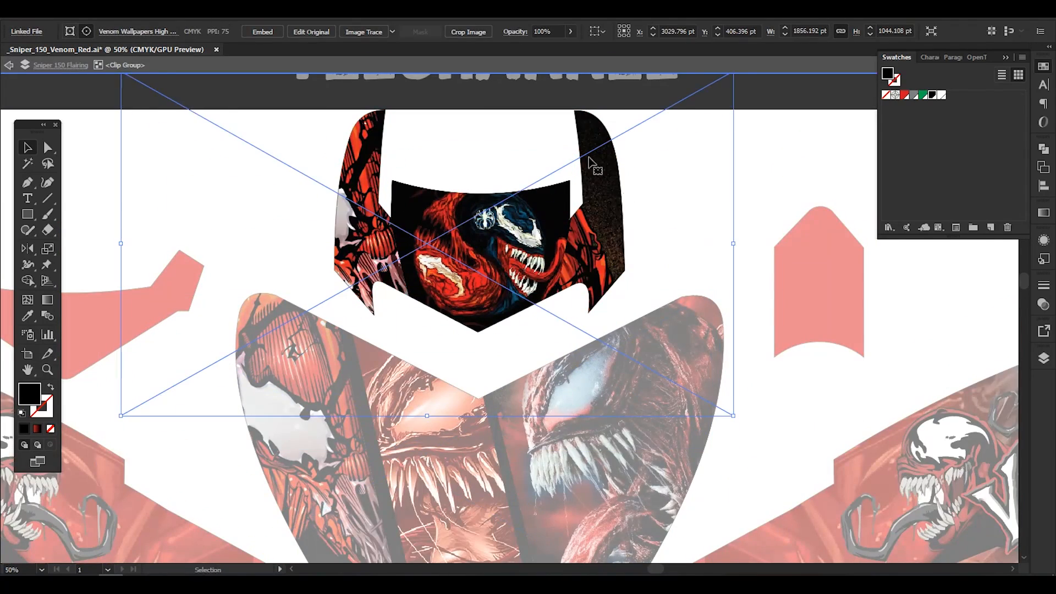
- Blend the wallpaper image into the upper piece's red base through its transparency settings
{"action": "left_click", "coordinate": [512, 32]}
{"action": "left_click", "coordinate": [410, 54]}
{"action": "left_click", "coordinate": [413, 301]}
{"action": "left_click", "coordinate": [548, 31]}
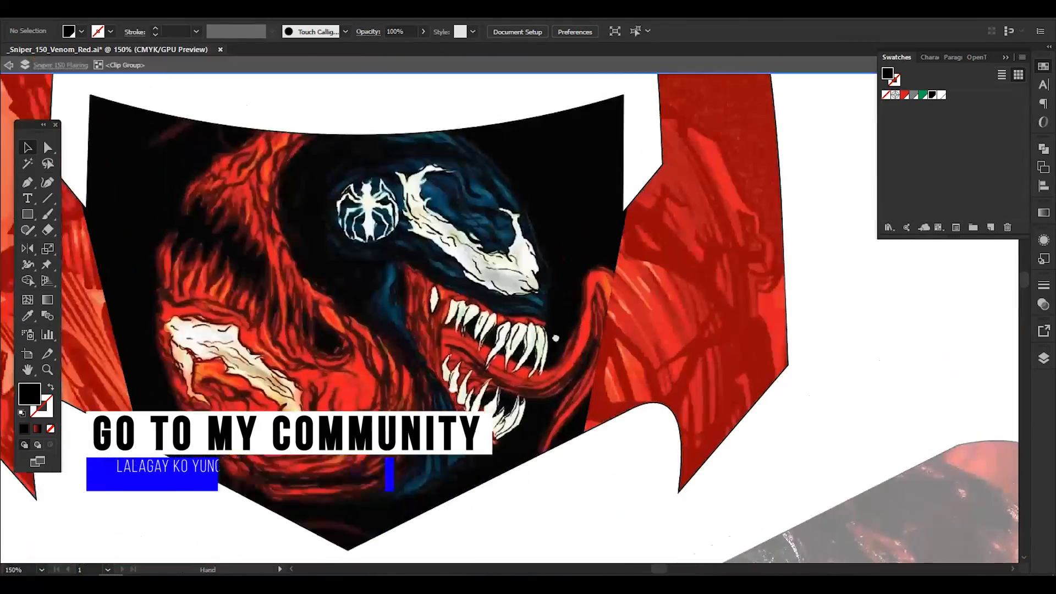
- Draw a narrow black triangle along one slanted edge of the upper piece's centre panel, inside the clip group
{"action": "left_click", "coordinate": [586, 447]}
{"action": "left_click", "coordinate": [630, 241]}
{"action": "left_click", "coordinate": [630, 443]}
{"action": "left_click", "coordinate": [586, 447]}
{"action": "key", "text": "a"}
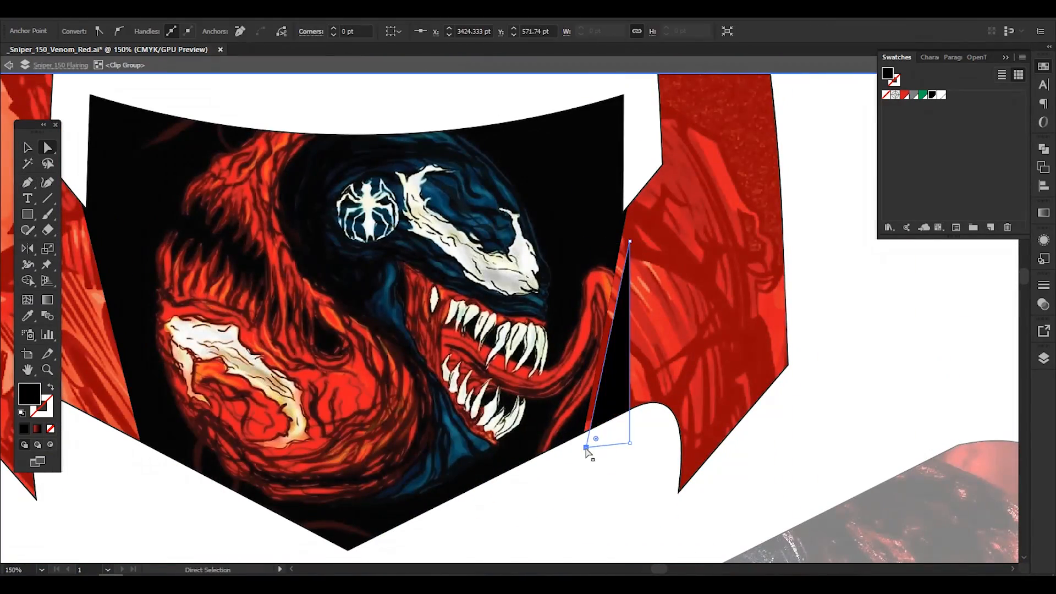
{"action": "scroll", "coordinate": [747, 429], "scroll_direction": "down", "scroll_amount": 3}
{"action": "scroll", "coordinate": [745, 437], "scroll_direction": "up", "scroll_amount": 1}
{"action": "scroll", "coordinate": [715, 413], "scroll_direction": "down", "scroll_amount": 2}
- Place a reflected copy of the black triangle along the centre panel's opposite edge and leave the clip group
{"action": "key", "text": "v"}
{"action": "left_click", "coordinate": [694, 389]}
{"action": "scroll", "coordinate": [694, 389], "scroll_direction": "up", "scroll_amount": 1}
{"action": "left_click", "coordinate": [736, 343]}
{"action": "key", "text": "o"}
{"action": "left_click", "coordinate": [616, 402]}
{"action": "left_click_drag", "start_coordinate": [699, 377], "coordinate": [542, 358]}
{"action": "scroll", "coordinate": [504, 357], "scroll_direction": "up", "scroll_amount": 2}
{"action": "key", "text": "v"}
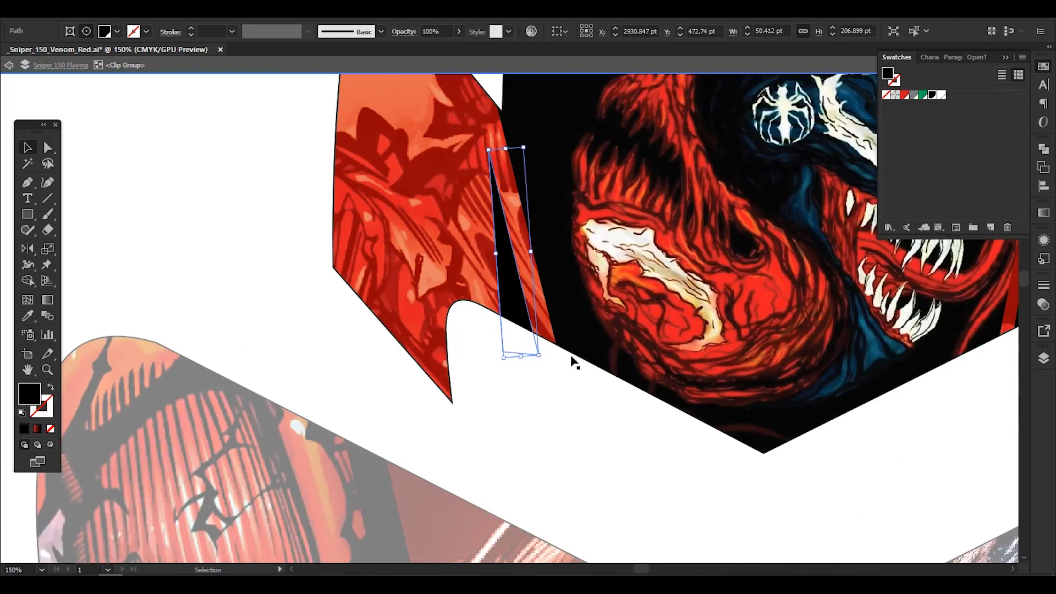
{"action": "left_click", "coordinate": [572, 356]}
{"action": "scroll", "coordinate": [571, 356], "scroll_direction": "down", "scroll_amount": 3}
{"action": "scroll", "coordinate": [547, 342], "scroll_direction": "up", "scroll_amount": 3}
{"action": "left_click", "coordinate": [562, 332]}
{"action": "scroll", "coordinate": [488, 335], "scroll_direction": "down", "scroll_amount": 3}
{"action": "double_click", "coordinate": [224, 217]}
- Bring the Carnage Wallpapers image from the _Sniper_150_Venom folder into the Illustrator layout
{"action": "scroll", "coordinate": [354, 315], "scroll_direction": "down", "scroll_amount": 2}
{"action": "scroll", "coordinate": [542, 407], "scroll_direction": "up", "scroll_amount": 1}
{"action": "left_click_drag", "start_coordinate": [542, 407], "coordinate": [428, 295]}
{"action": "scroll", "coordinate": [463, 325], "scroll_direction": "down", "scroll_amount": 1}
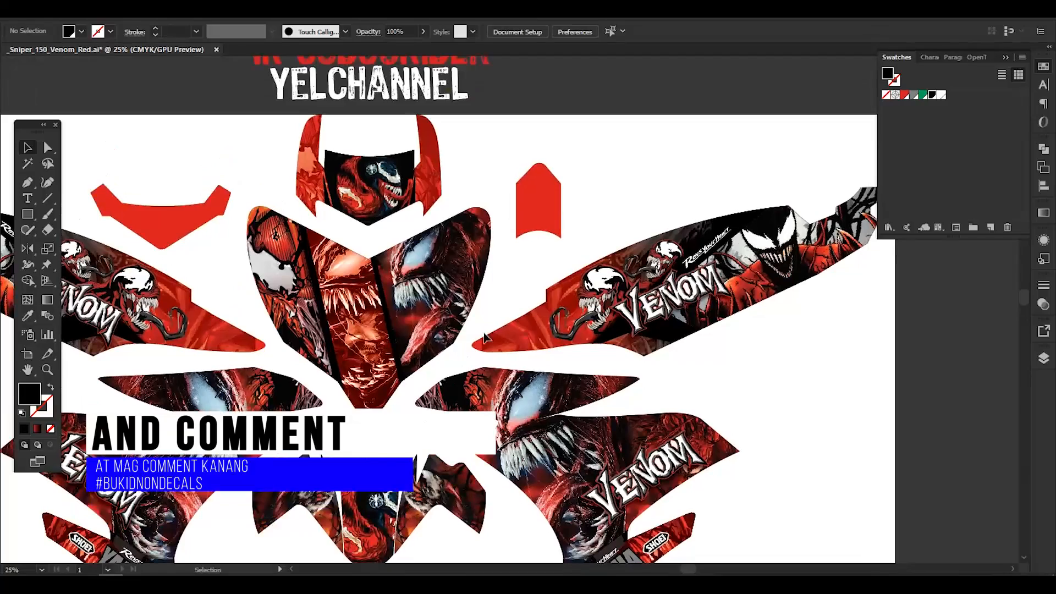
{"action": "left_click_drag", "start_coordinate": [364, 234], "coordinate": [350, 185]}
{"action": "key", "text": "alt+Tab"}
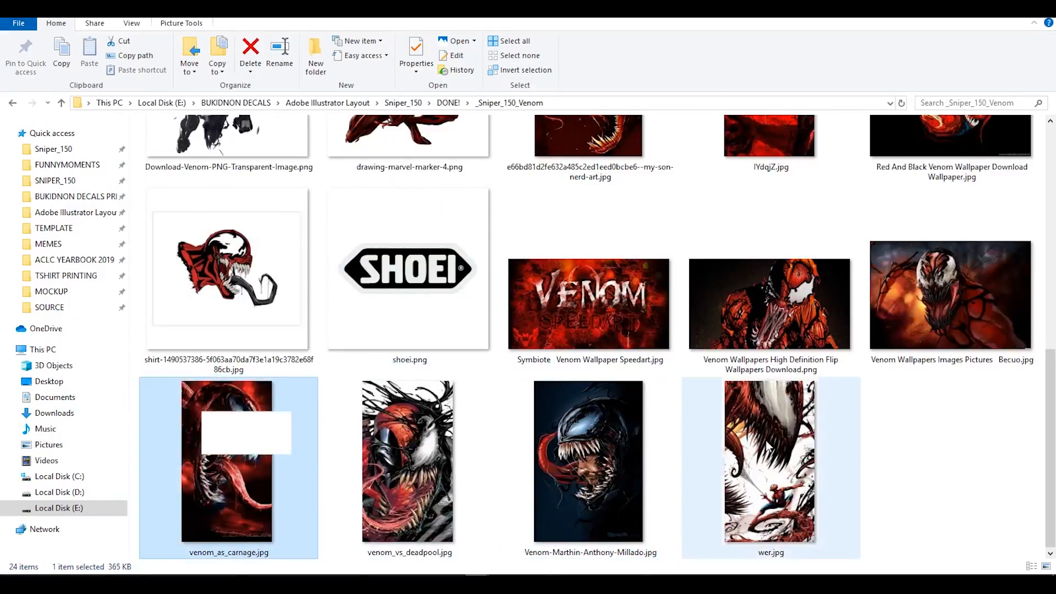
{"action": "scroll", "coordinate": [833, 440], "scroll_direction": "up", "scroll_amount": 2}
{"action": "scroll", "coordinate": [833, 440], "scroll_direction": "up", "scroll_amount": 5}
{"action": "key", "text": "alt+Tab"}
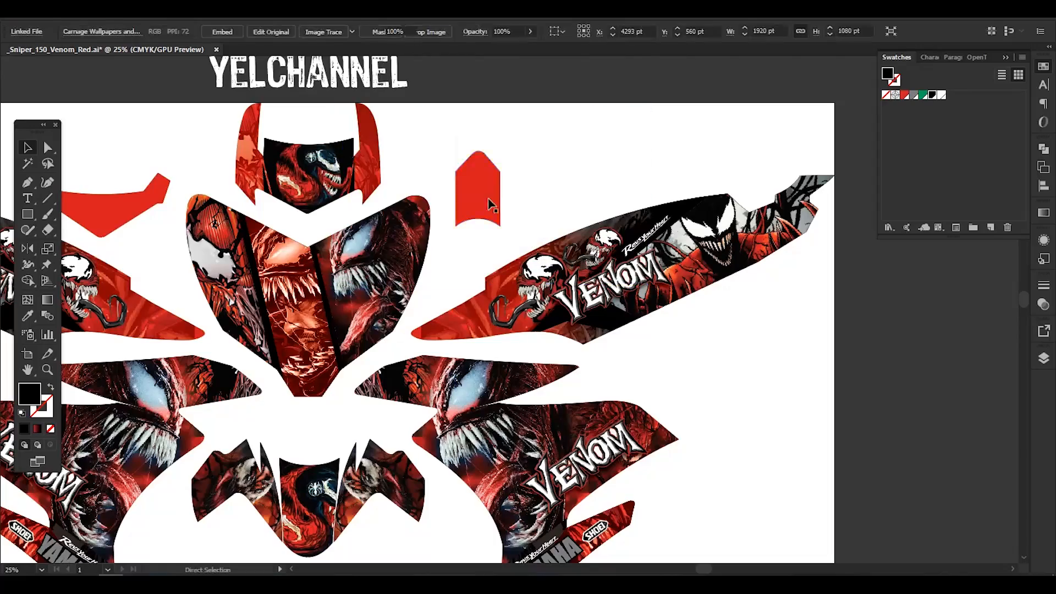
- Clip the Carnage Wallpapers image inside the small red shield-shaped piece, centring the Venom face in it
{"action": "left_click", "coordinate": [51, 445]}
{"action": "scroll", "coordinate": [471, 176], "scroll_direction": "up", "scroll_amount": 3}
{"action": "left_click_drag", "start_coordinate": [520, 255], "coordinate": [523, 283]}
{"action": "left_click_drag", "start_coordinate": [614, 289], "coordinate": [623, 271]}
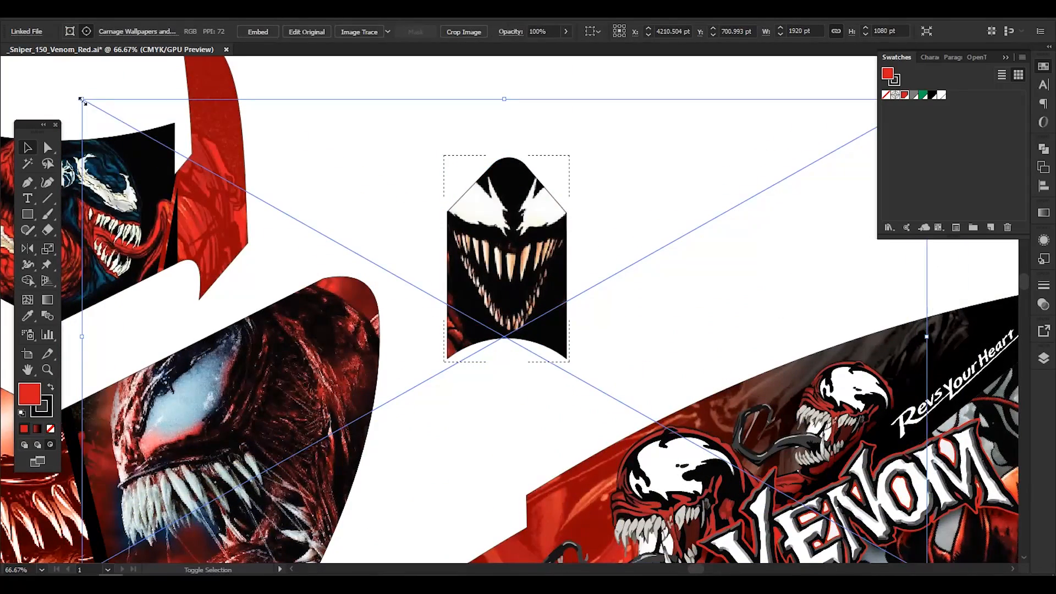
- Scale the clipped Venom face image to about 1386 by 780 pt and turn it upside down inside the shield piece
{"action": "left_click_drag", "start_coordinate": [82, 99], "coordinate": [199, 165]}
{"action": "left_click_drag", "start_coordinate": [643, 315], "coordinate": [643, 306]}
{"action": "key", "text": "o"}
{"action": "left_click_drag", "start_coordinate": [553, 350], "coordinate": [366, 294]}
{"action": "key", "text": "ctrl+z"}
{"action": "left_click_drag", "start_coordinate": [192, 153], "coordinate": [649, 262]}
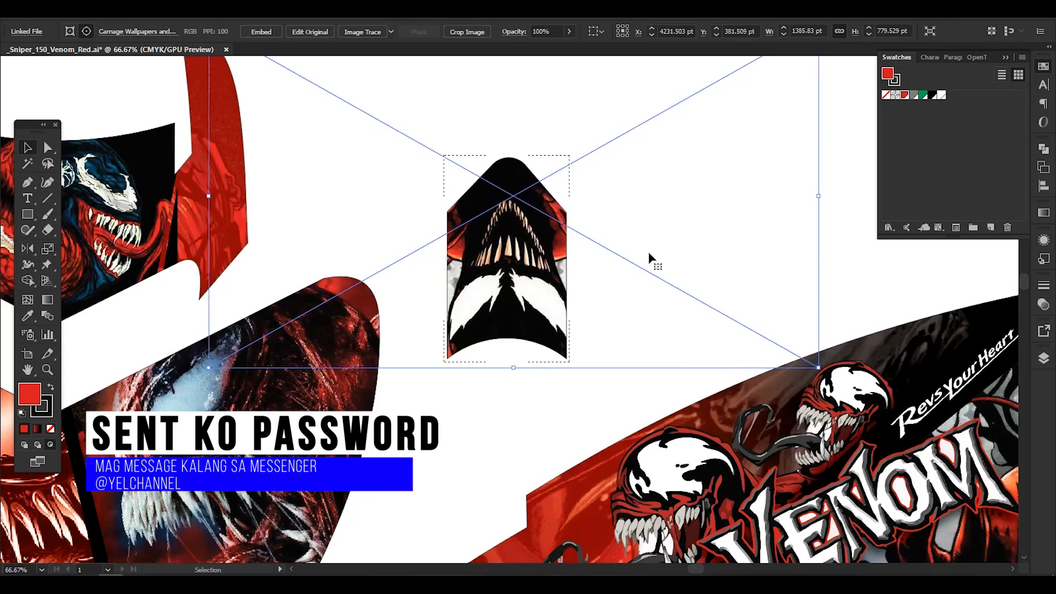
- Rotate the whole shield-shaped piece 180° so its point faces down and the Venom face is upright
{"action": "left_click", "coordinate": [570, 368]}
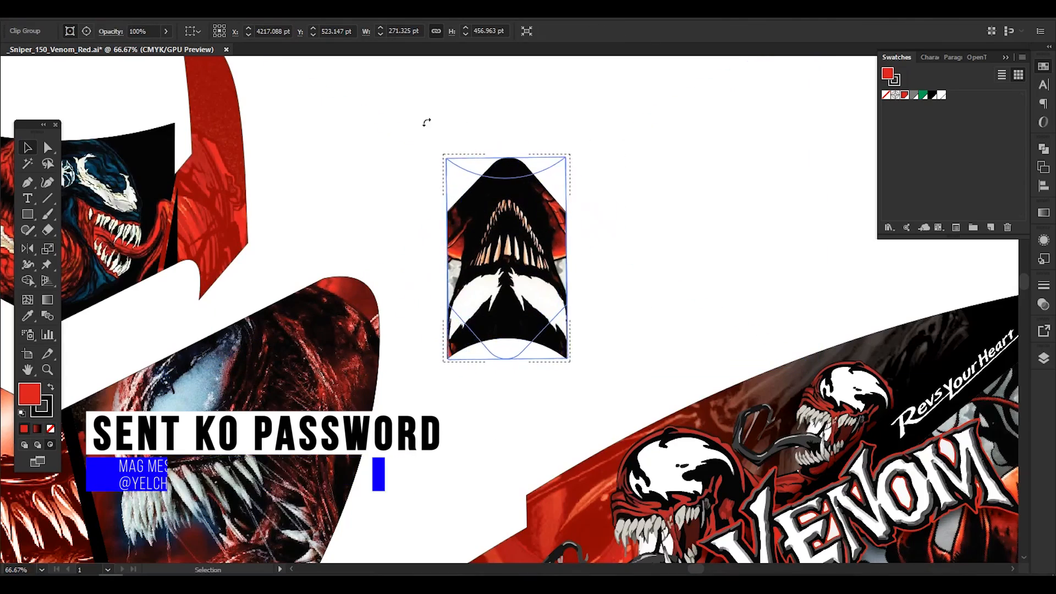
{"action": "left_click_drag", "start_coordinate": [425, 122], "coordinate": [427, 121]}
{"action": "left_click", "coordinate": [663, 199]}
{"action": "left_click", "coordinate": [552, 217]}
{"action": "left_click", "coordinate": [670, 230]}
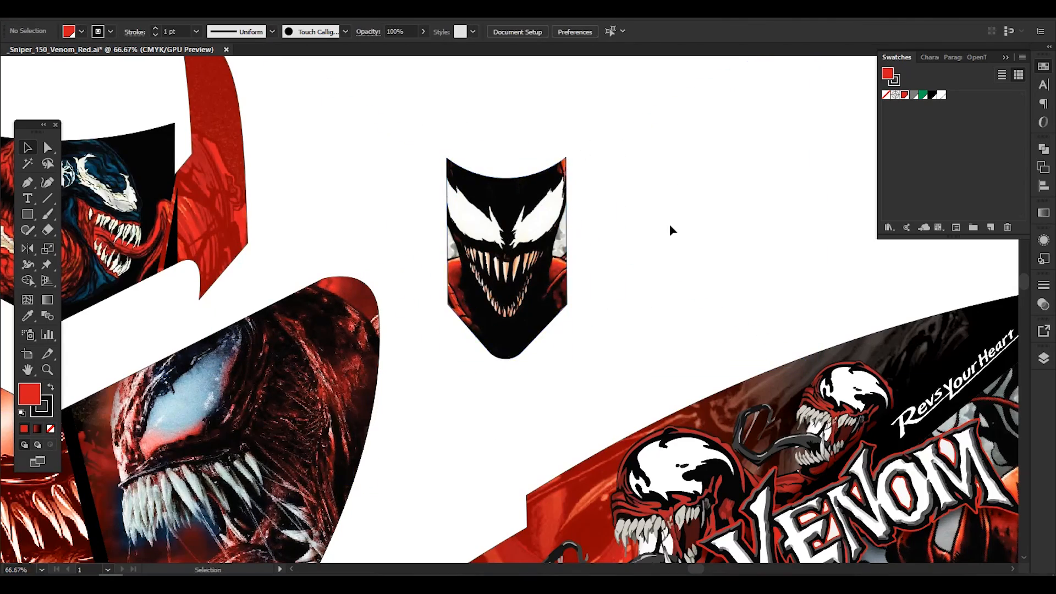
- Copy the Carnage image from the front fairing and clip it inside the small red V-shaped collar piece
{"action": "scroll", "coordinate": [670, 230], "scroll_direction": "down", "scroll_amount": 4}
{"action": "scroll", "coordinate": [330, 273], "scroll_direction": "up", "scroll_amount": 2}
{"action": "double_click", "coordinate": [682, 341]}
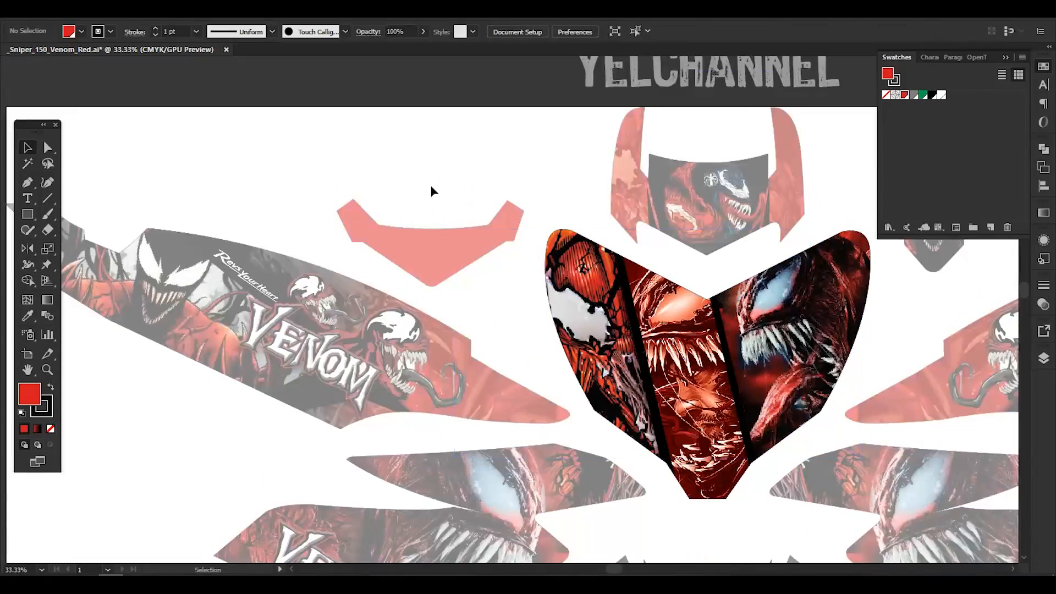
{"action": "double_click", "coordinate": [431, 192]}
{"action": "double_click", "coordinate": [432, 253]}
{"action": "left_click", "coordinate": [50, 445]}
{"action": "key", "text": "ctrl+v"}
{"action": "left_click_drag", "start_coordinate": [601, 385], "coordinate": [573, 286]}
{"action": "double_click", "coordinate": [551, 206]}
{"action": "scroll", "coordinate": [379, 330], "scroll_direction": "down", "scroll_amount": 2}
{"action": "left_click_drag", "start_coordinate": [620, 517], "coordinate": [469, 433]}
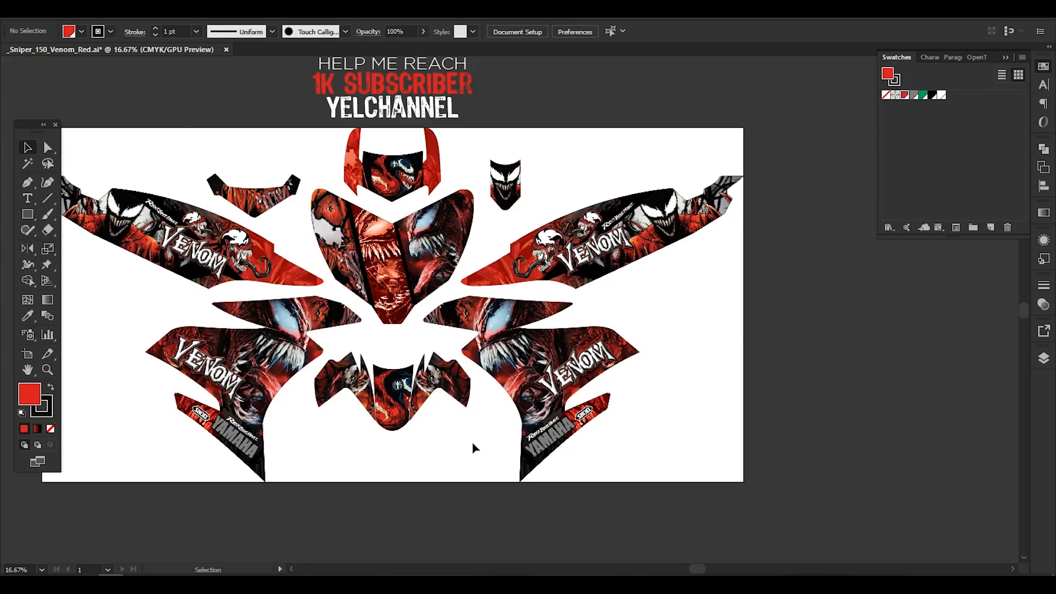
- Paste the VENOM logo into the front fairing's clip group and position it across the lower part of the central band
{"action": "key", "text": "Tab"}
{"action": "scroll", "coordinate": [385, 297], "scroll_direction": "up", "scroll_amount": 2}
{"action": "double_click", "coordinate": [818, 200]}
{"action": "scroll", "coordinate": [392, 275], "scroll_direction": "up", "scroll_amount": 2}
{"action": "double_click", "coordinate": [492, 231]}
{"action": "key", "text": "ctrl+v"}
{"action": "left_click_drag", "start_coordinate": [677, 321], "coordinate": [672, 366]}
{"action": "mouse_move", "coordinate": [628, 261]}
{"action": "left_mouse_down"}
{"action": "mouse_move", "coordinate": [635, 324]}
{"action": "mouse_move", "coordinate": [628, 255]}
{"action": "left_mouse_up"}
{"action": "mouse_move", "coordinate": [650, 345]}
{"action": "left_mouse_down"}
{"action": "mouse_move", "coordinate": [628, 335]}
{"action": "mouse_move", "coordinate": [636, 345]}
{"action": "left_mouse_up"}
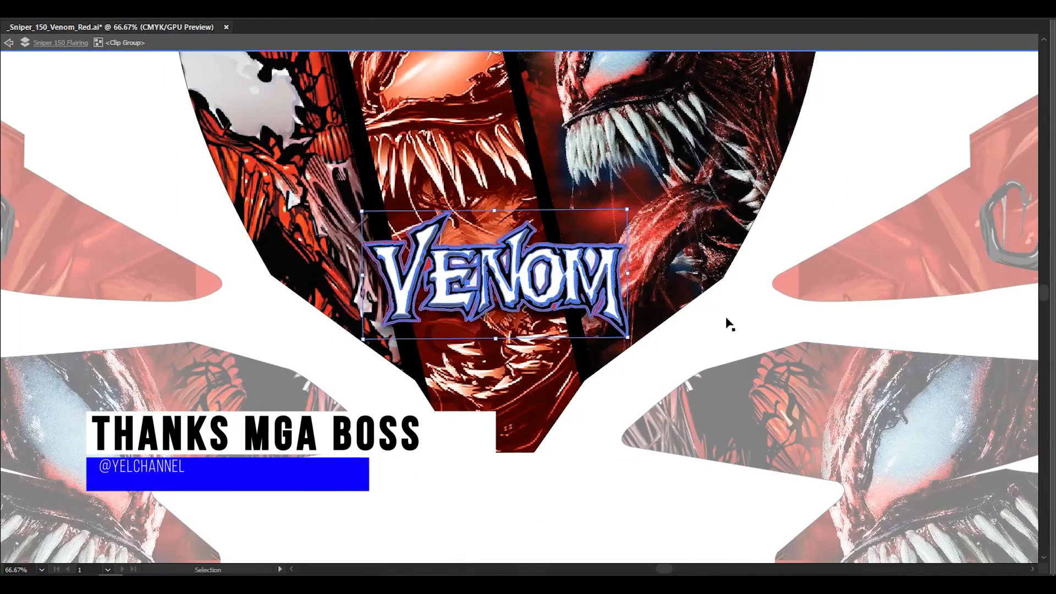
- Place AGV-logo.jpg from the logo folder, trace it, add a white Offset Path backing and set it below the VENOM logo
{"action": "key", "text": "alt+Tab"}
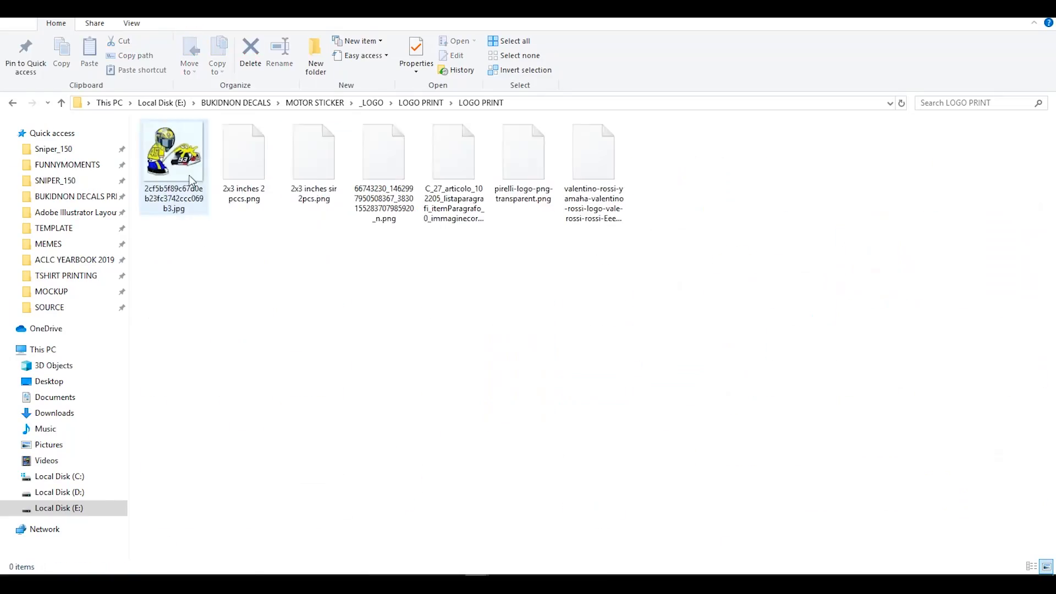
{"action": "key", "text": "alt+Up"}
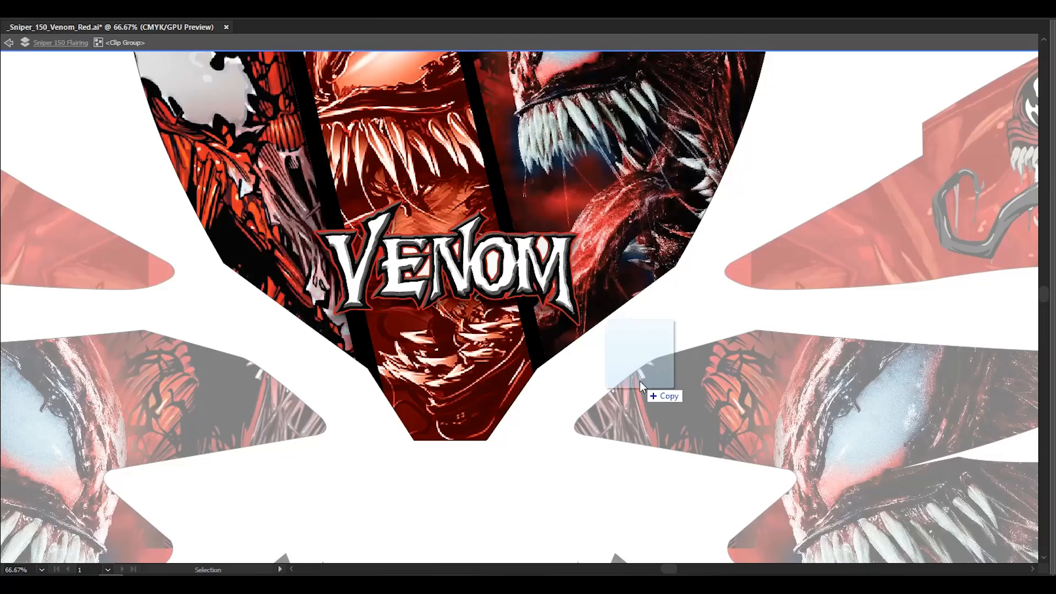
{"action": "left_click_drag", "start_coordinate": [639, 380], "coordinate": [448, 289]}
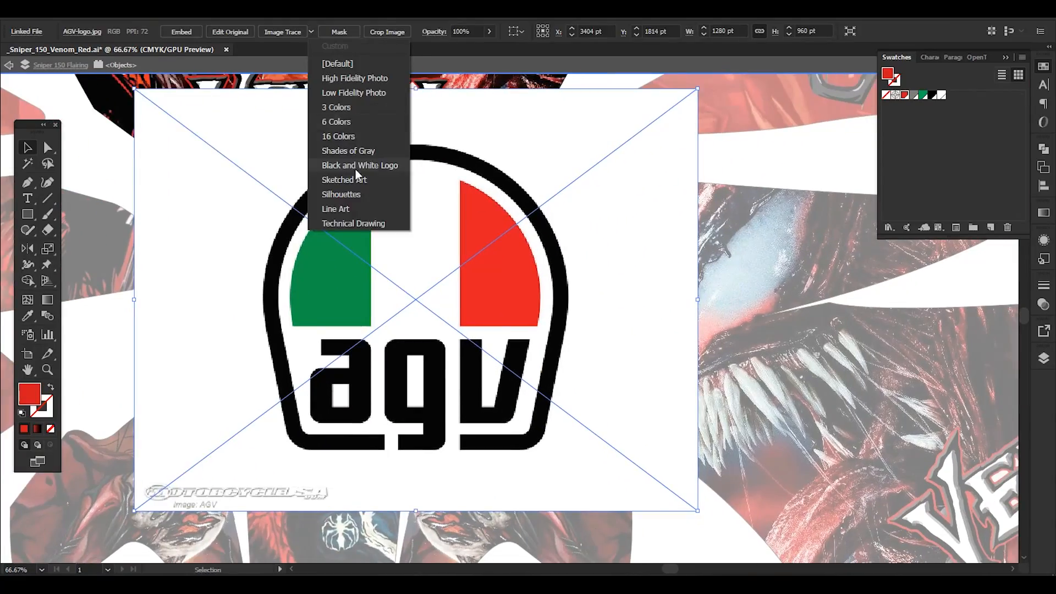
{"action": "left_click", "coordinate": [427, 172]}
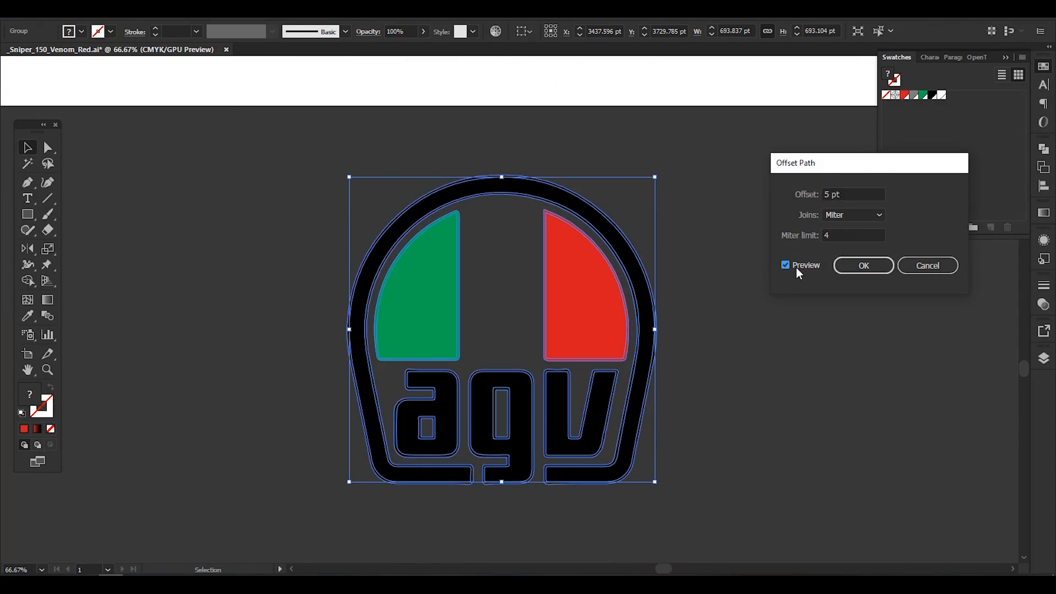
{"action": "key", "text": "Return"}
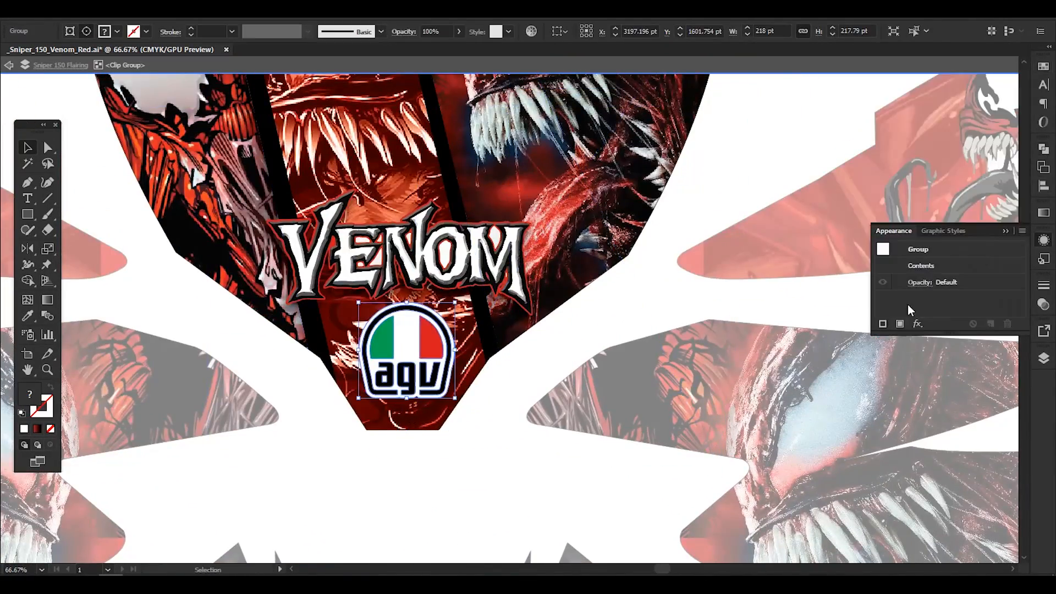
{"action": "left_click", "coordinate": [917, 325]}
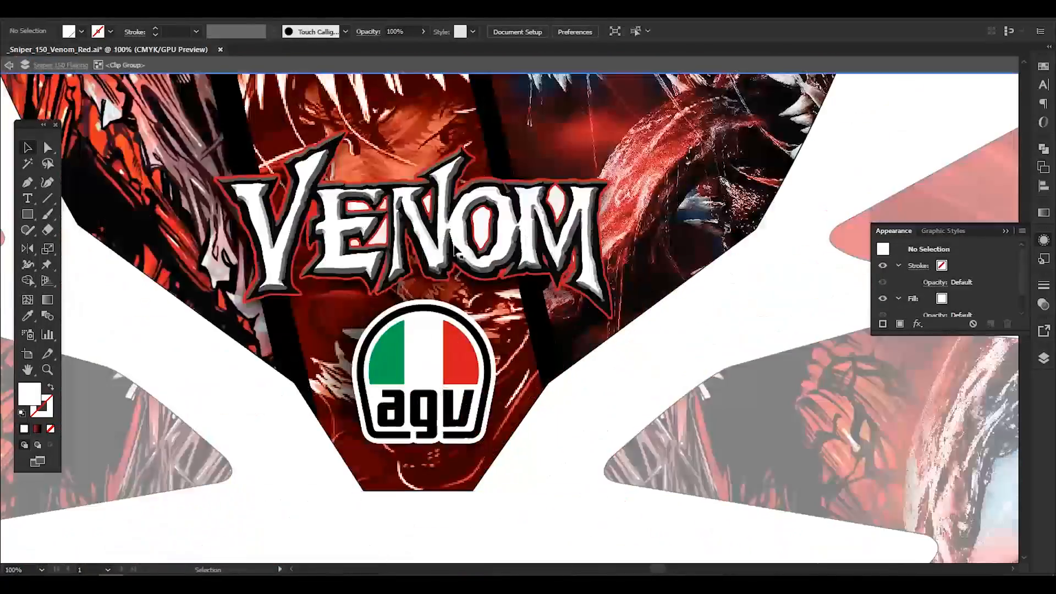
- Scale down the VENOM logo and centre it just above the AGV badge on the front fairing
{"action": "left_click_drag", "start_coordinate": [596, 145], "coordinate": [594, 144]}
{"action": "left_click_drag", "start_coordinate": [460, 242], "coordinate": [460, 266]}
{"action": "left_click_drag", "start_coordinate": [594, 167], "coordinate": [581, 177]}
{"action": "left_click_drag", "start_coordinate": [463, 265], "coordinate": [460, 265]}
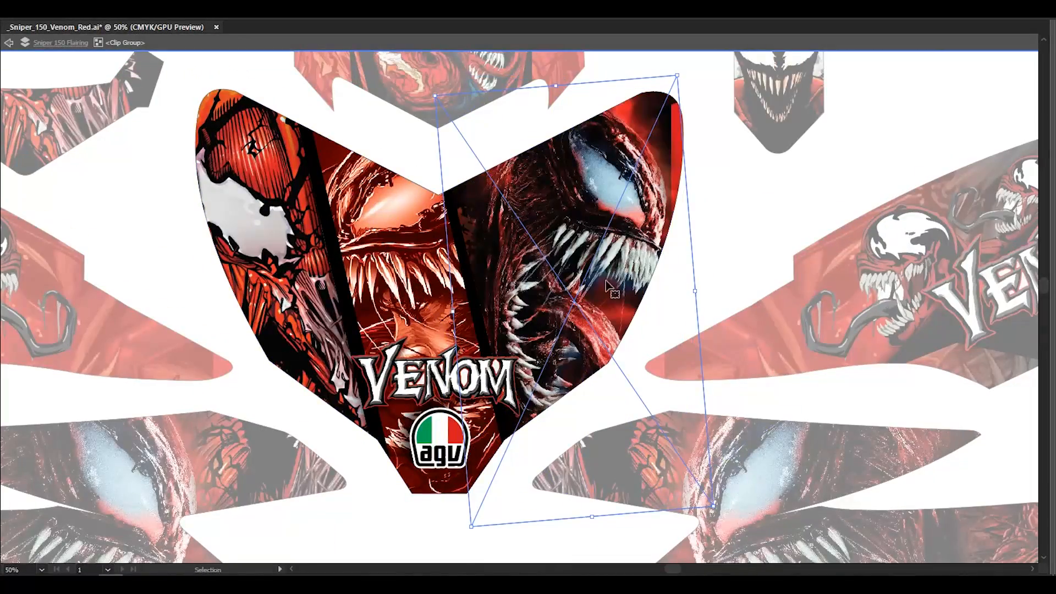
- Shift and tilt the Carnage face beside the central band inward, cover the exposed red edge with Carnage artwork and fit the artboard in view
{"action": "left_click_drag", "start_coordinate": [607, 285], "coordinate": [599, 323]}
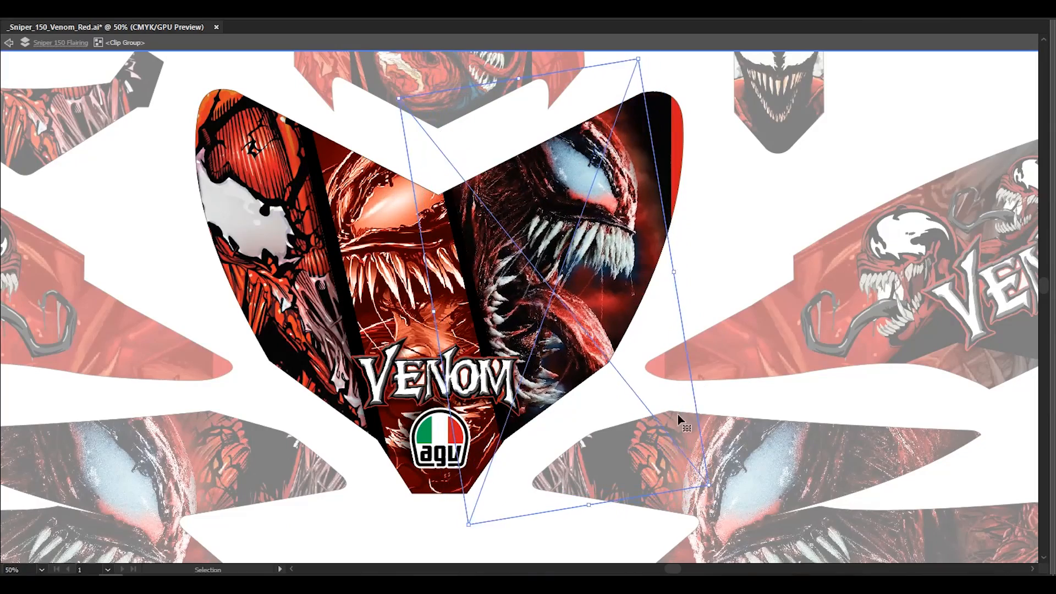
{"action": "left_click_drag", "start_coordinate": [692, 121], "coordinate": [692, 122]}
{"action": "key", "text": "ctrl+z"}
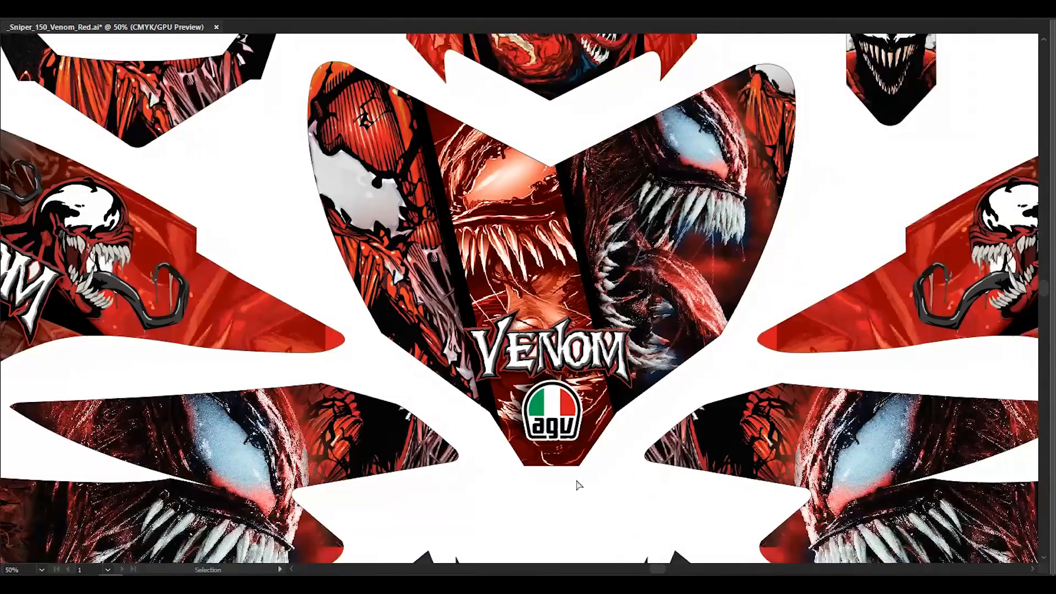
{"action": "key", "text": "ctrl+0"}
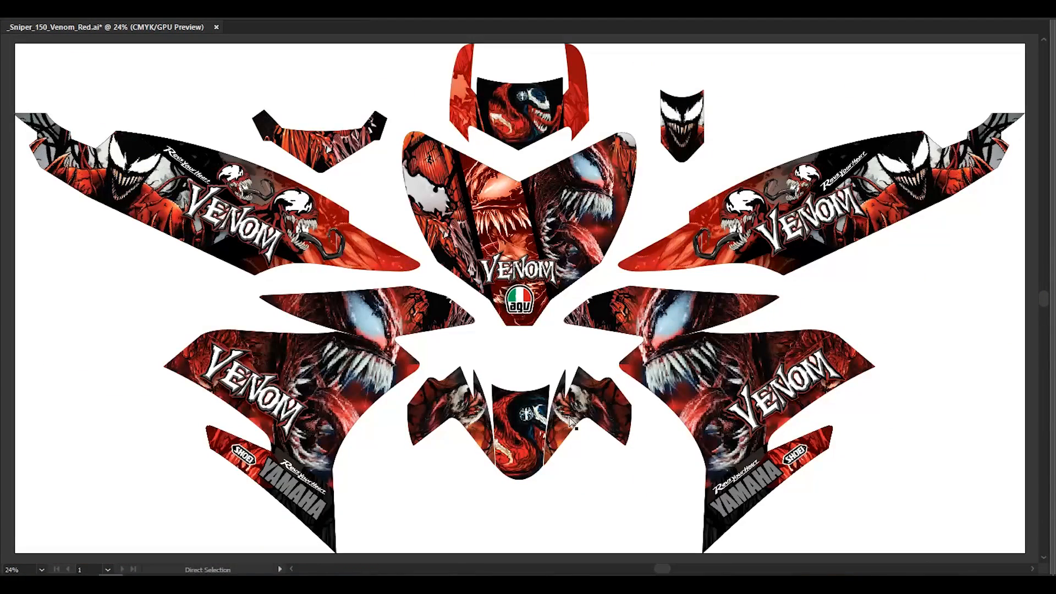